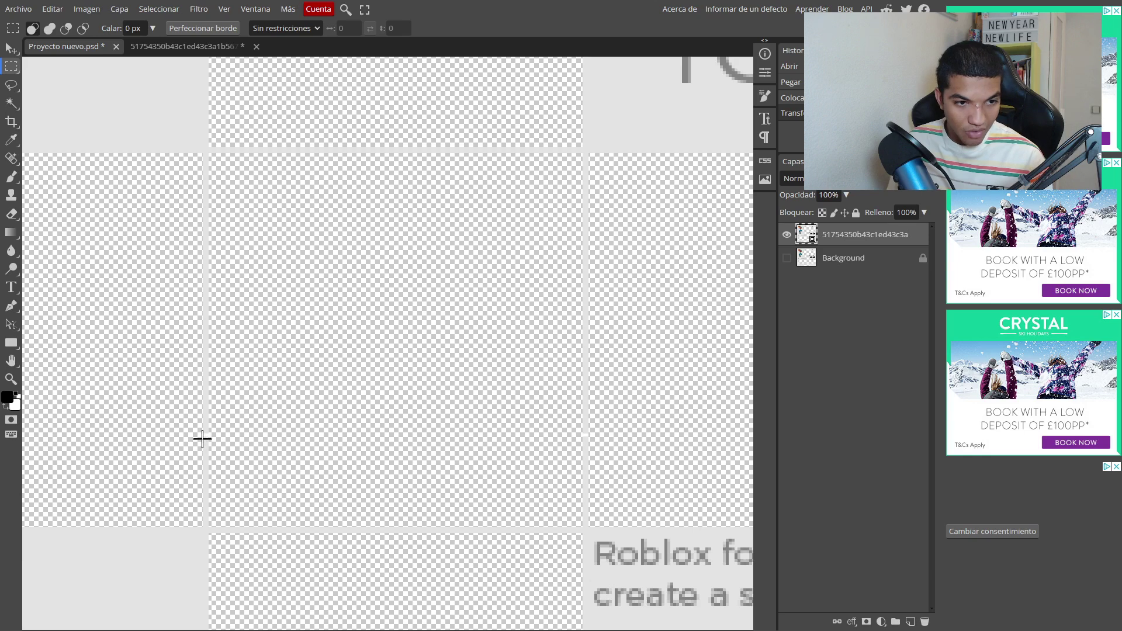
Step: Examine the transparent torso, right arm and left arm areas of the Roblox shirt template up close and as a whole
scroll(553, 497, "down", 10)
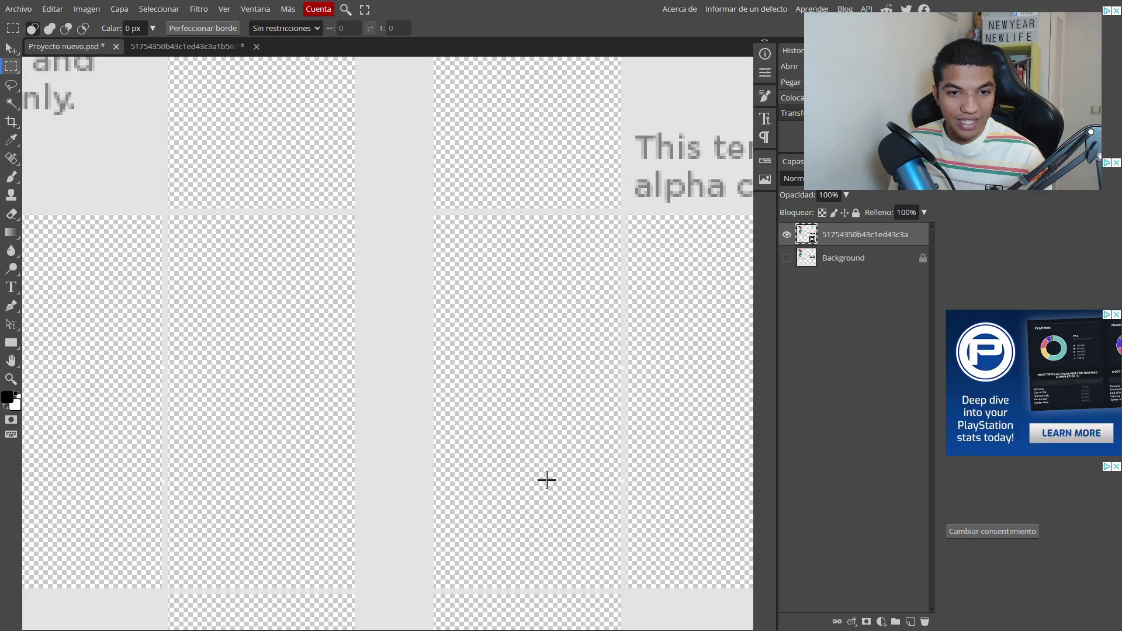
scroll(546, 480, "down", 2)
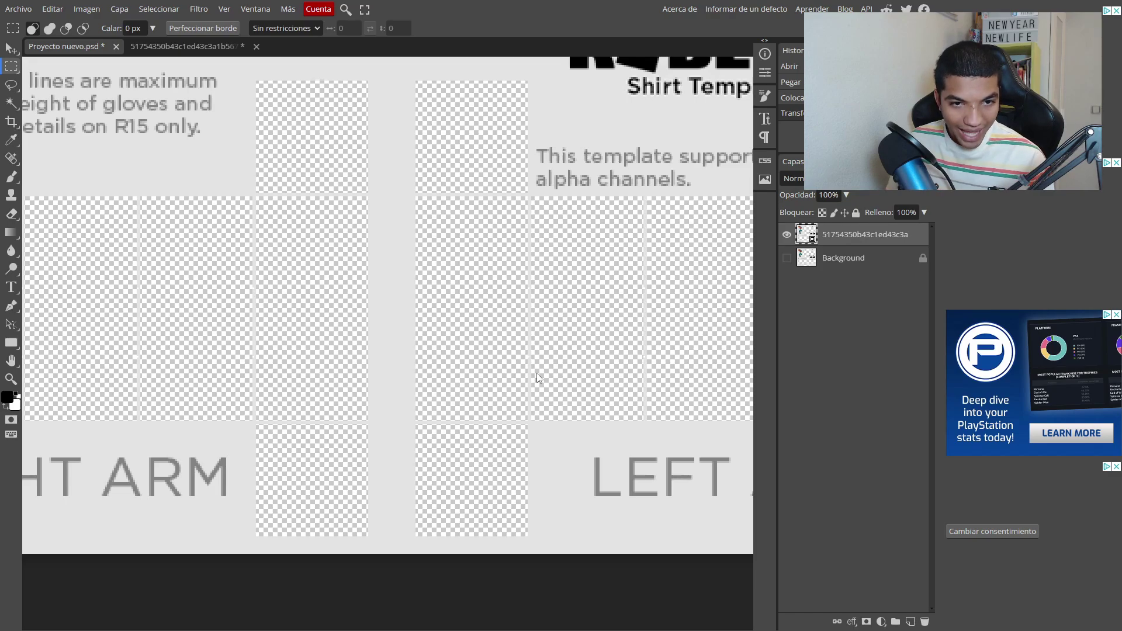
key("ctrl+plus")
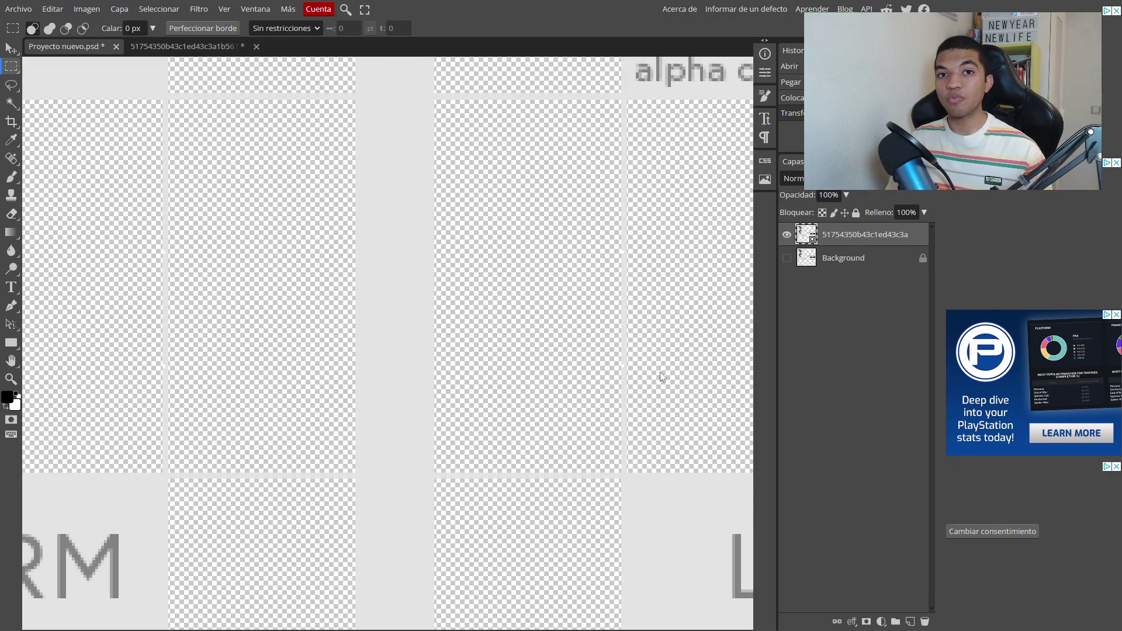
key("ctrl+minus")
key("ctrl+minus")
key("ctrl+minus")
key("ctrl+plus")
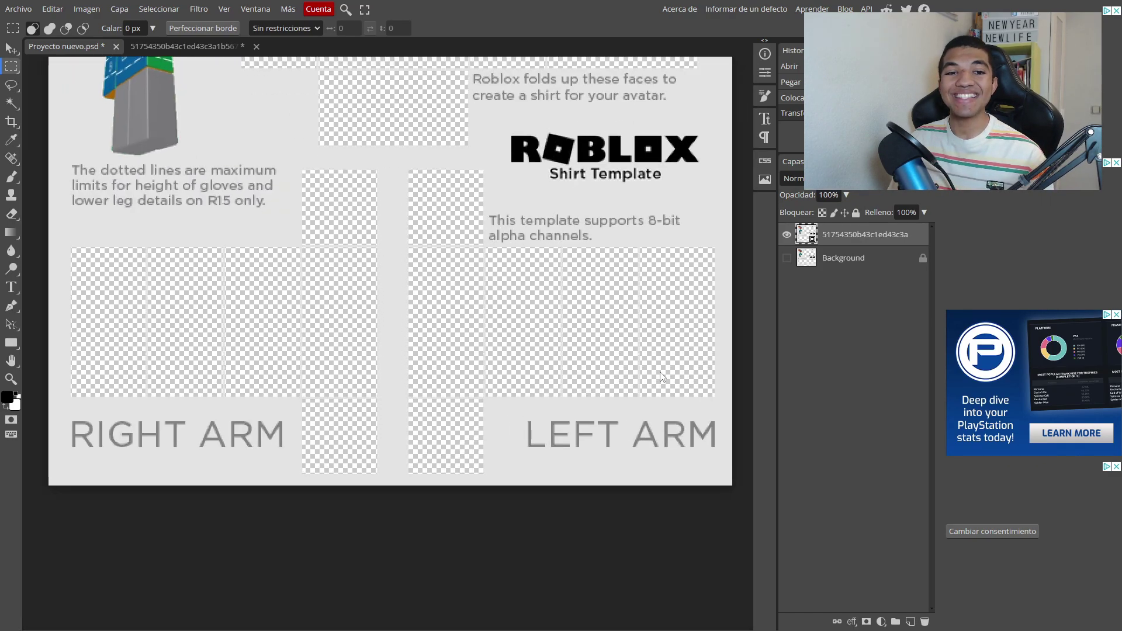
scroll(658, 376, "up", 4)
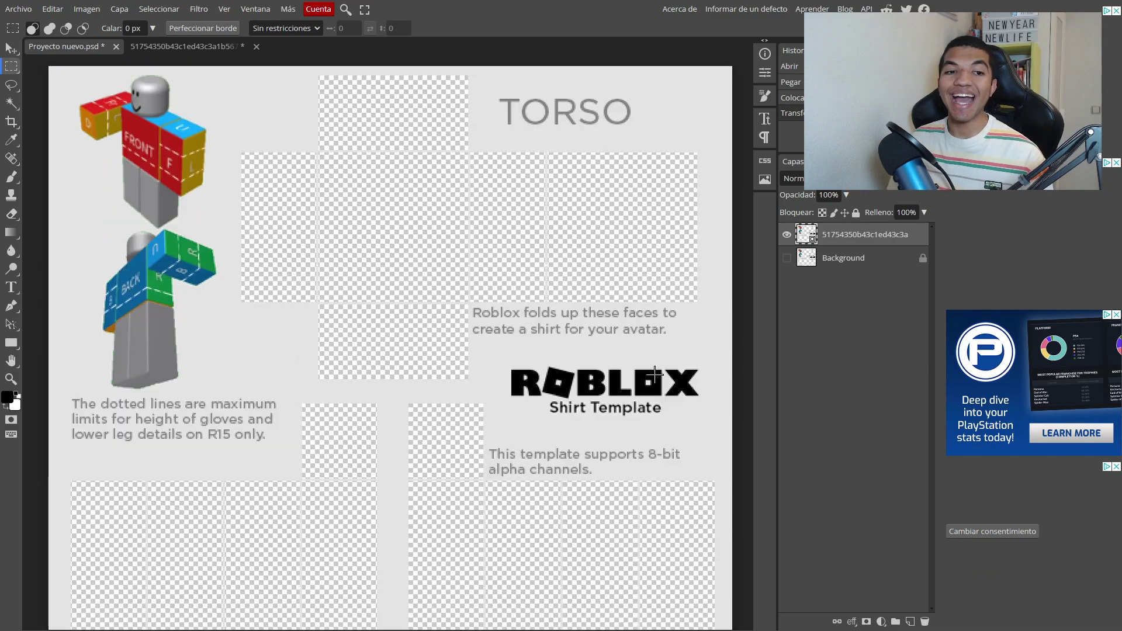
scroll(654, 374, "down", 2)
key("ctrl+minus")
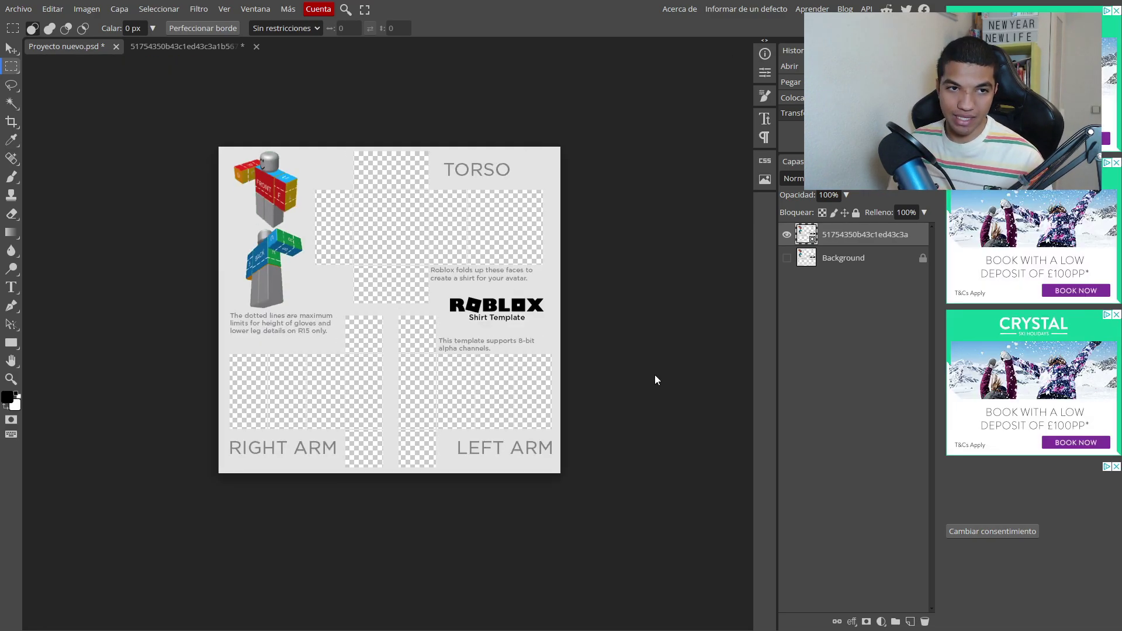
key("ctrl+plus")
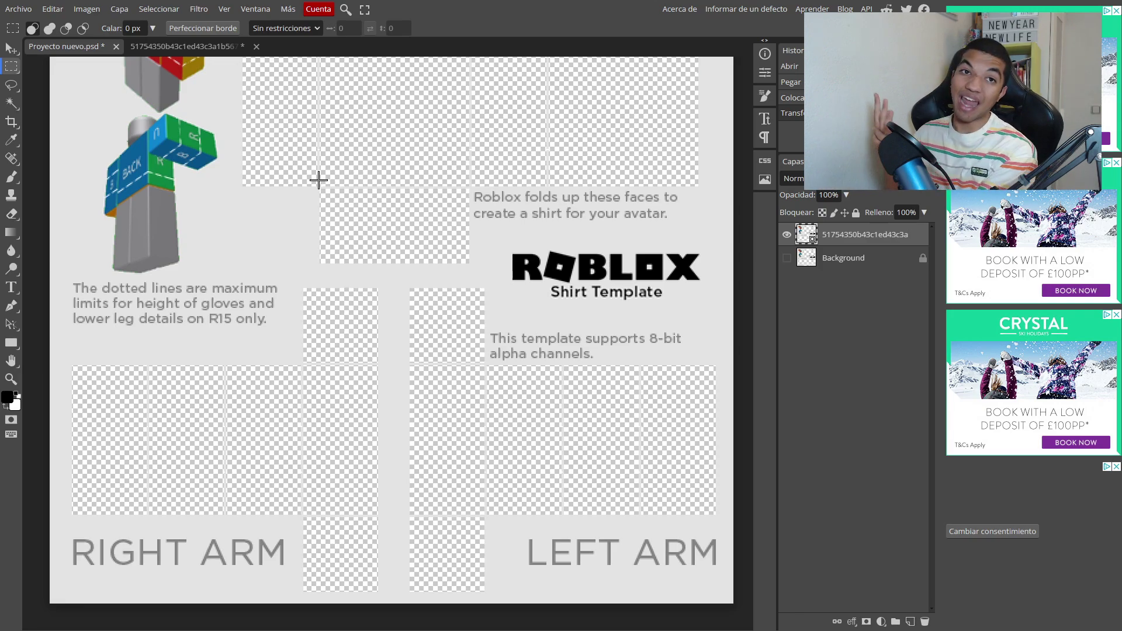
scroll(318, 180, "up", 2)
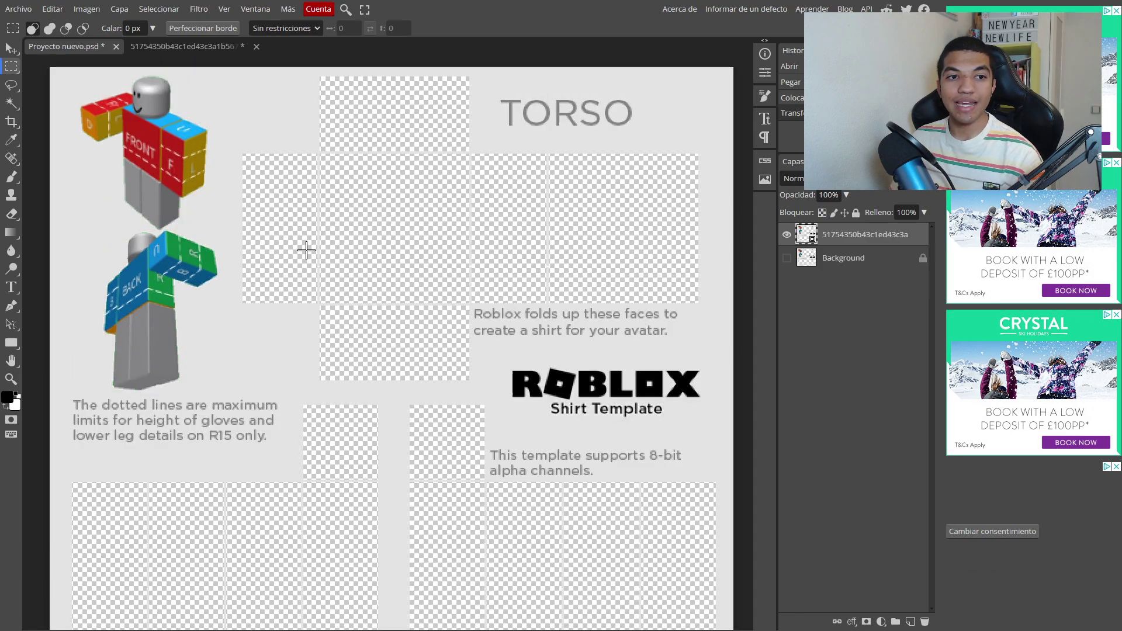
scroll(308, 232, "down", 6)
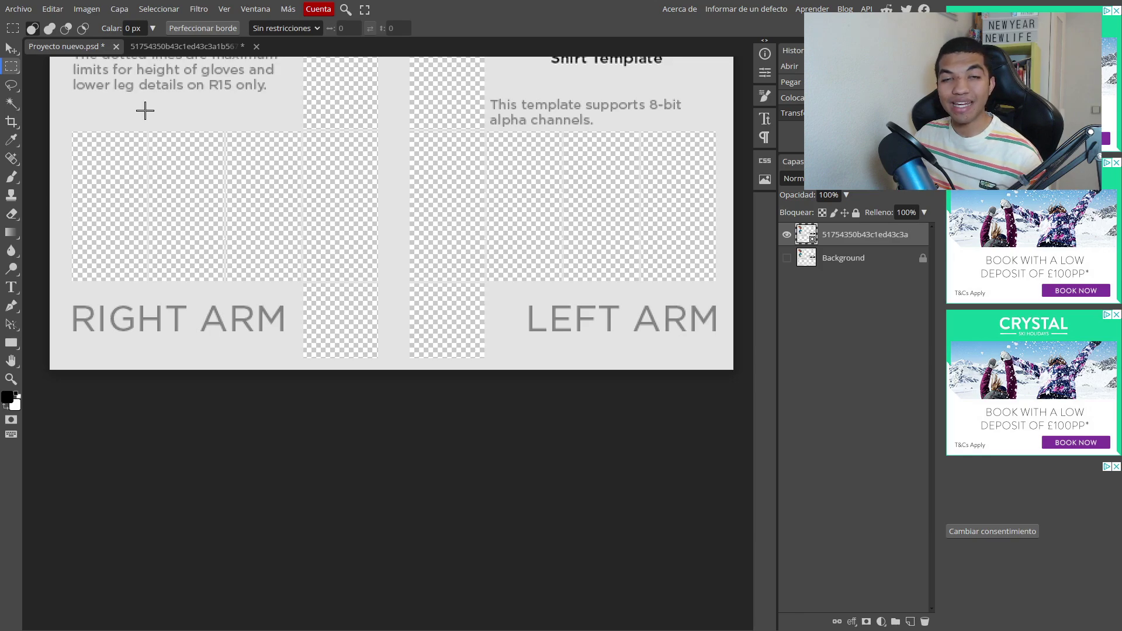
Step: Clear the selection and add a new empty layer above the shirt template layer
key("ctrl+d")
key("ctrl+0")
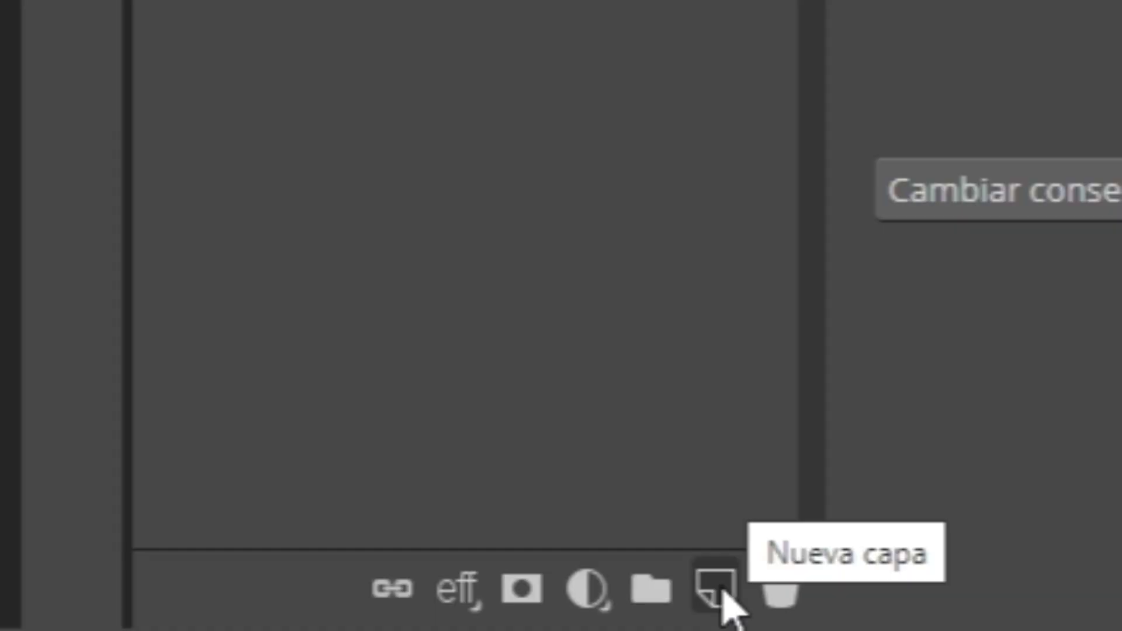
left_click(722, 590)
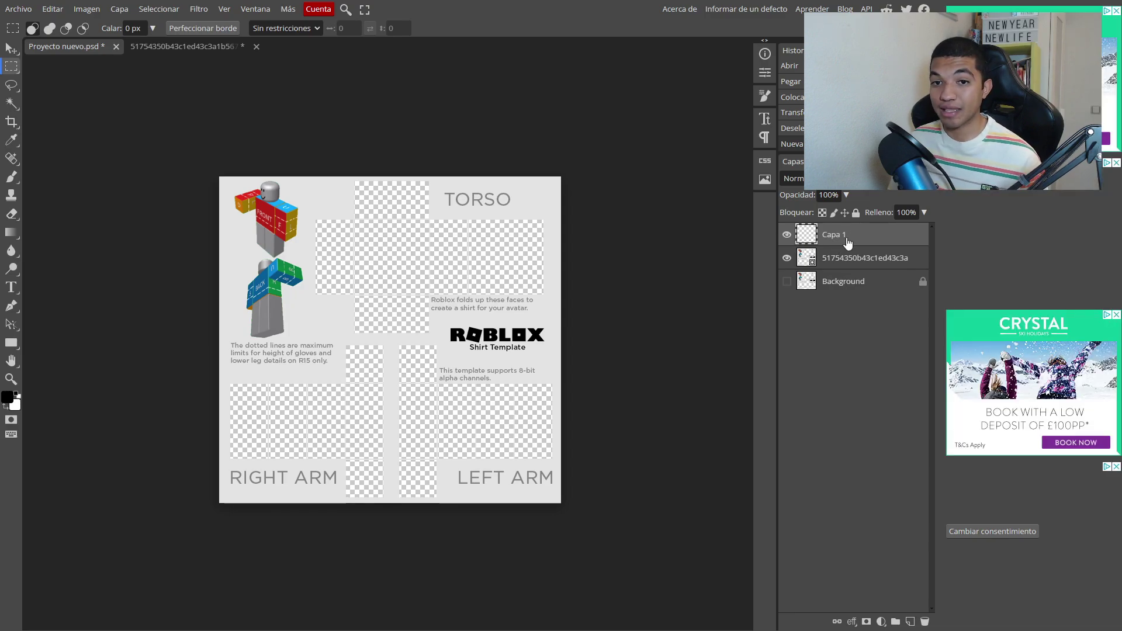
Step: Fully lock the transparent shirt template layer and move the empty layer Capa 1 directly beneath it
left_click(859, 263)
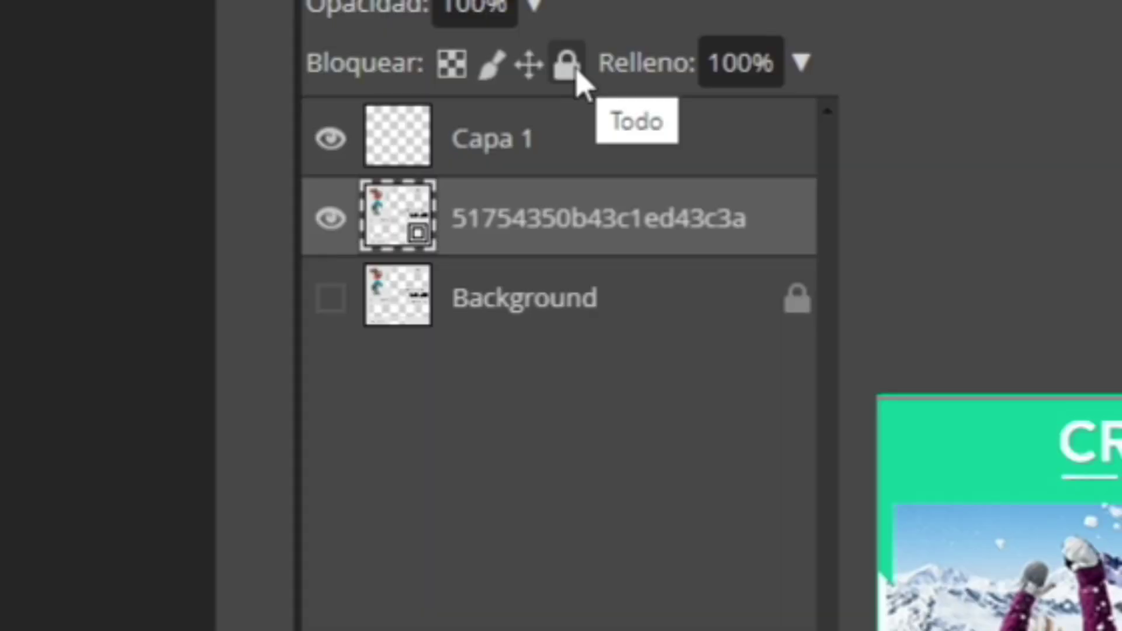
left_click(856, 213)
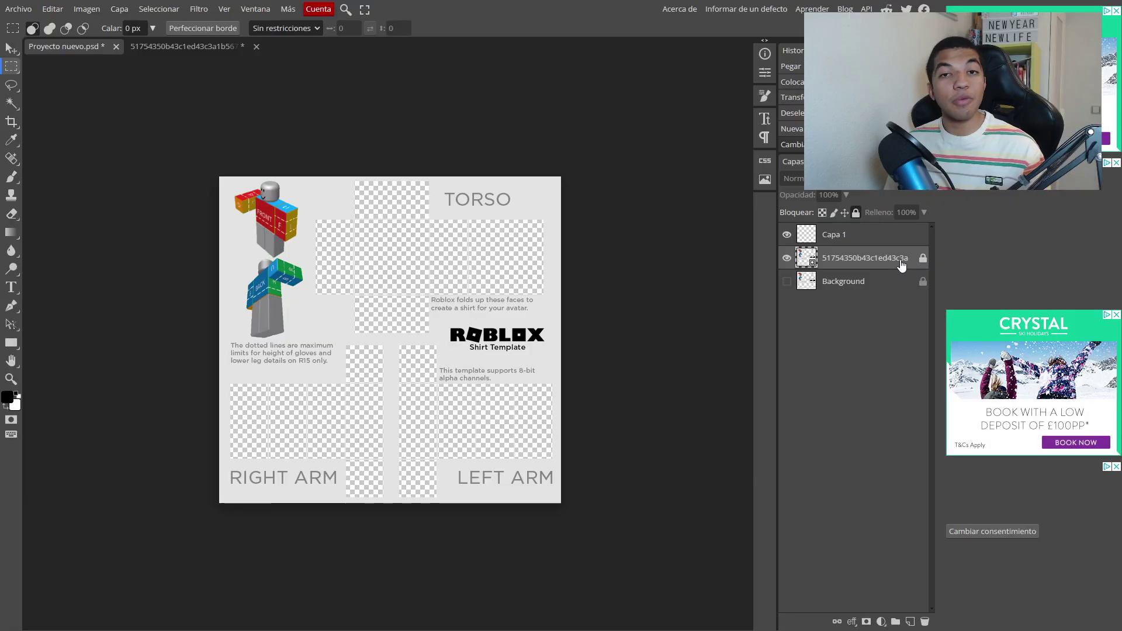
left_click(855, 238)
left_click_drag(862, 240, 889, 279)
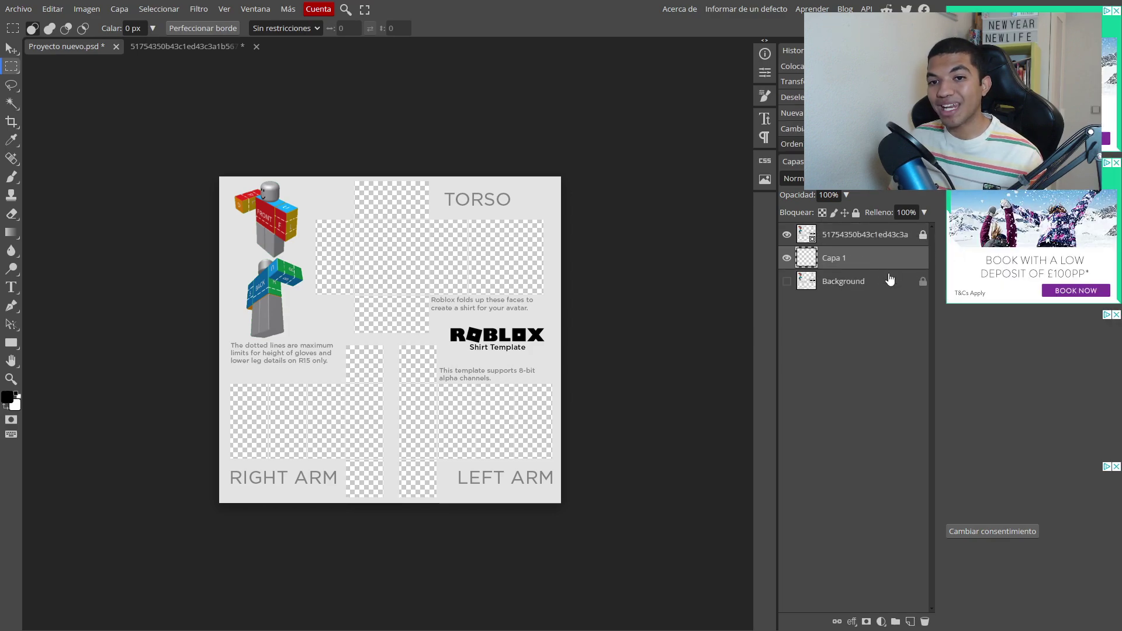
Step: Delete the hidden Background layer from the project
left_click(857, 240)
left_click(859, 290)
key("Delete")
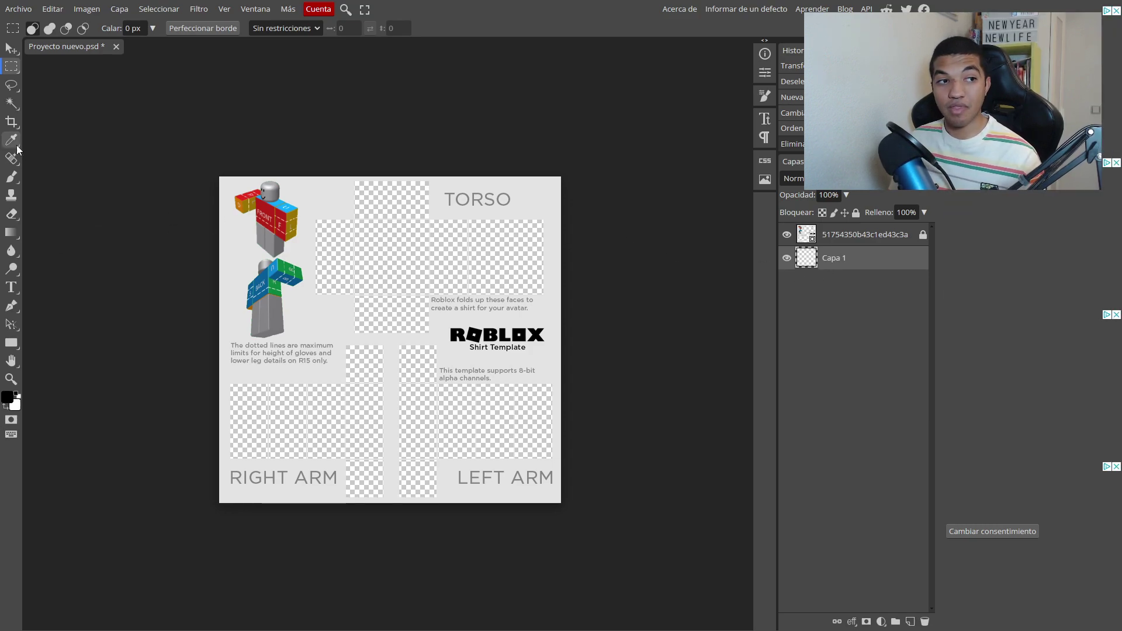
Step: Set the foreground color to dark grey 323232
left_click(8, 398)
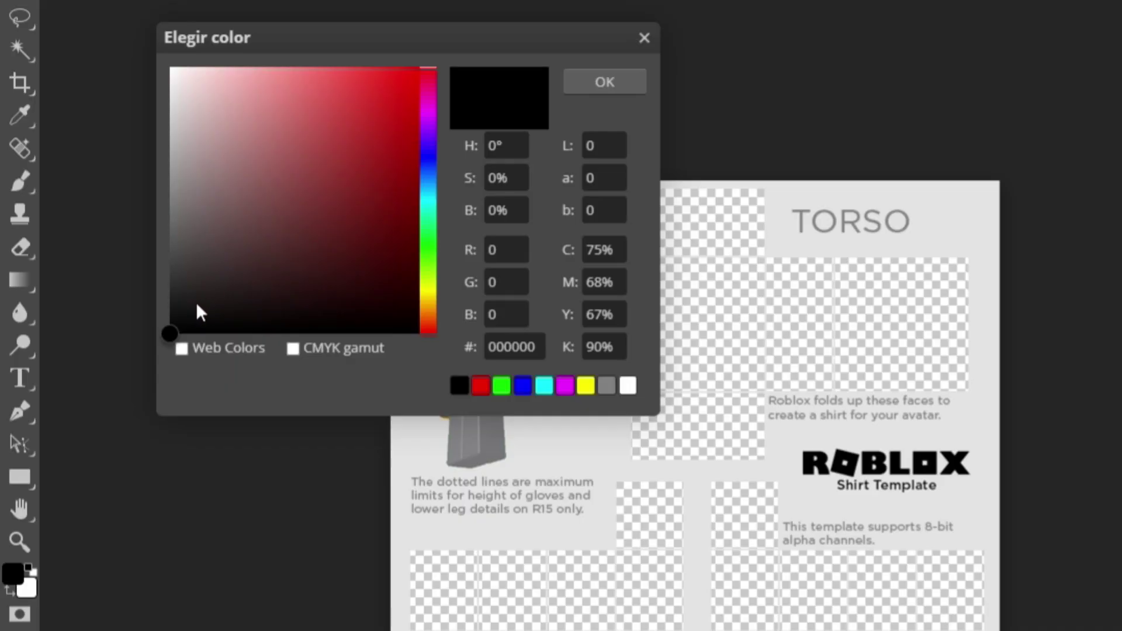
left_click_drag(107, 244, 96, 233)
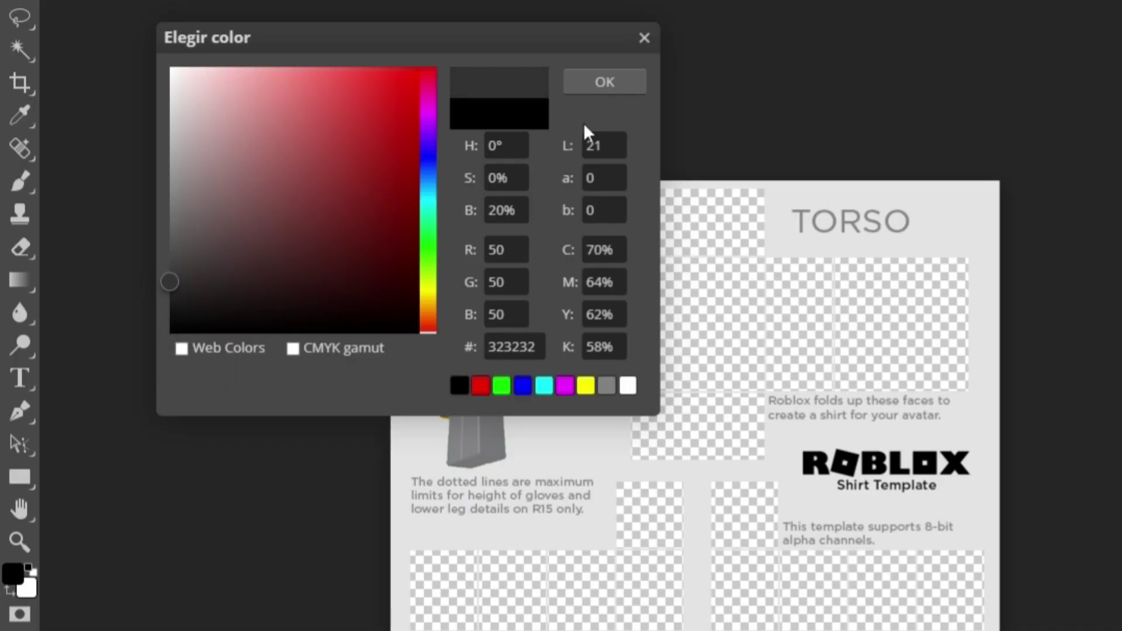
left_click(605, 82)
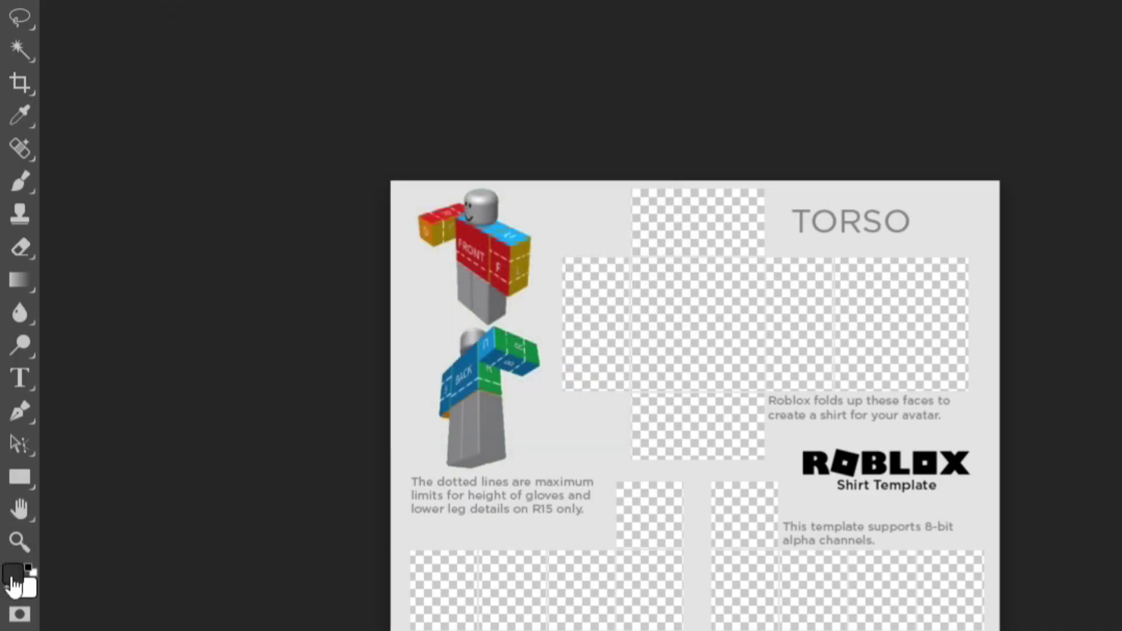
Step: Adjust the foreground color to the dark grey 2f2f2f
left_click(12, 574)
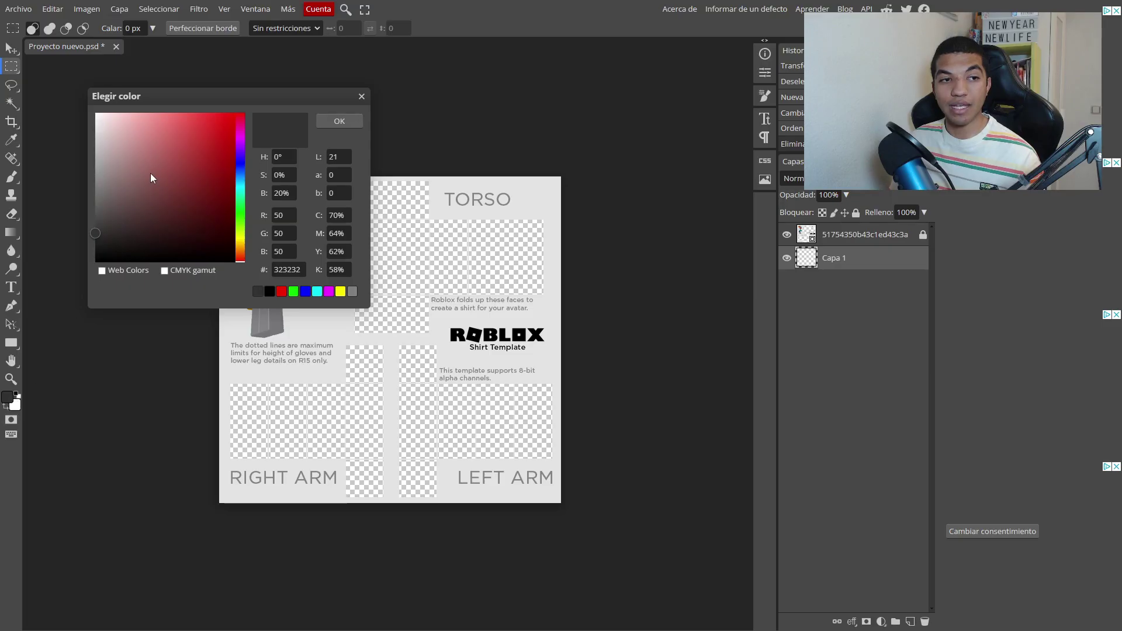
left_click_drag(267, 175, 147, 249)
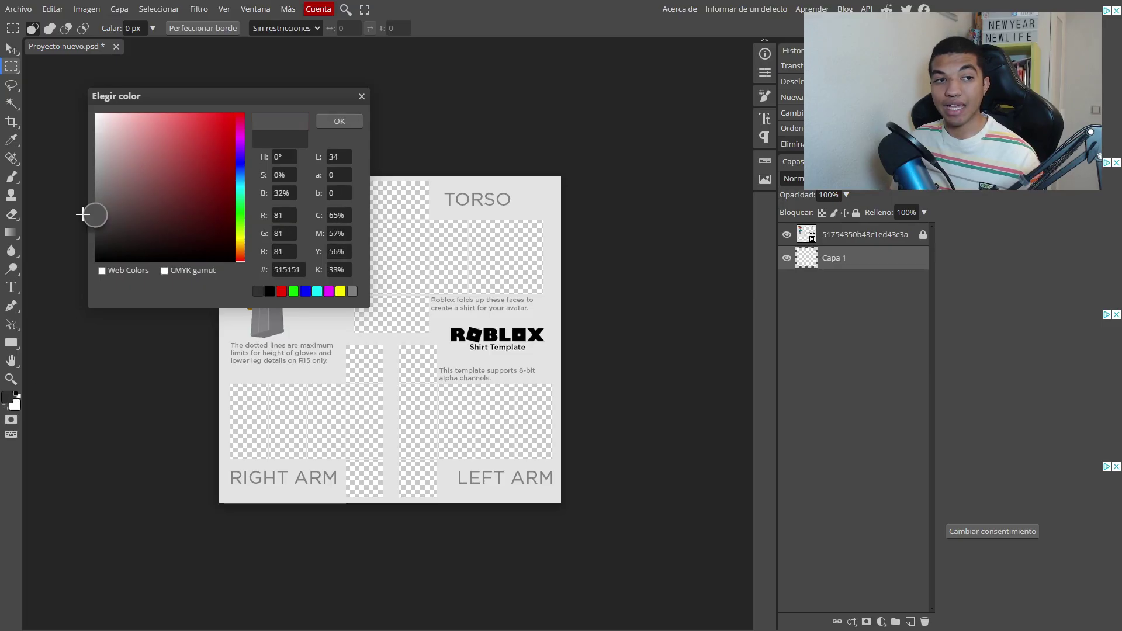
left_click_drag(83, 215, 82, 234)
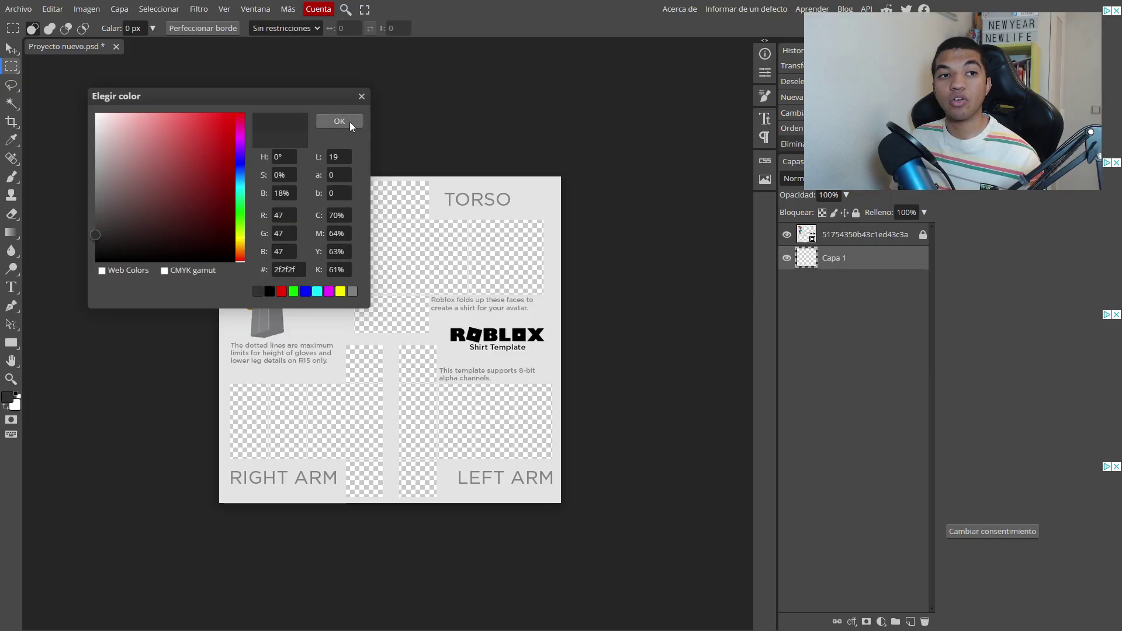
left_click(339, 121)
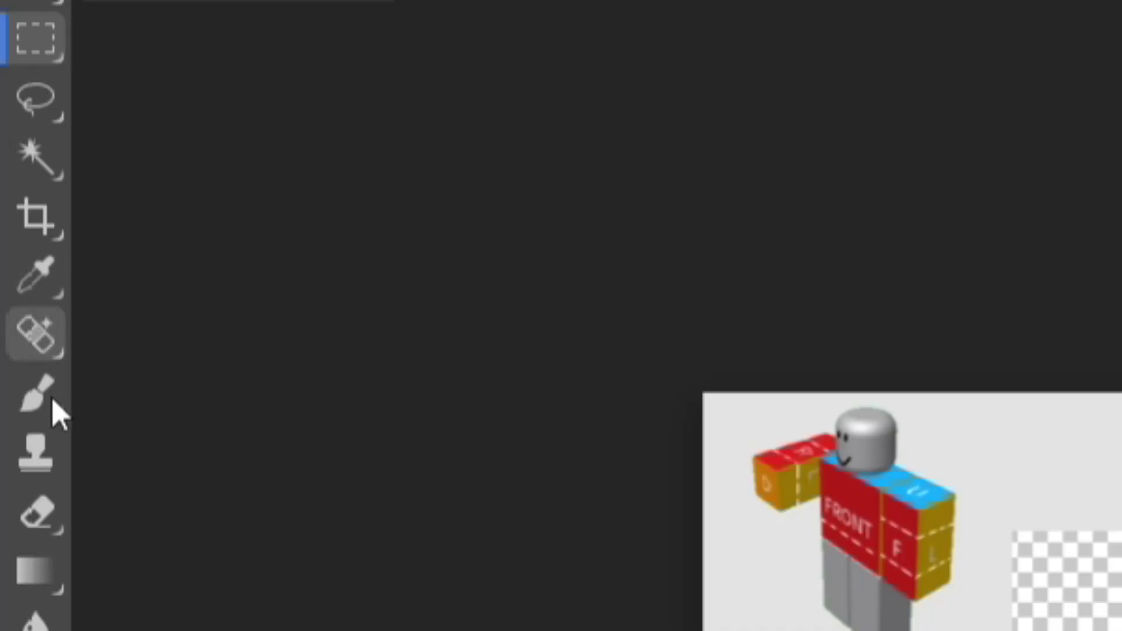
Step: Paint all of Capa 1 dark grey with the Brush tool at 291 px size and 100% hardness
left_click(13, 178)
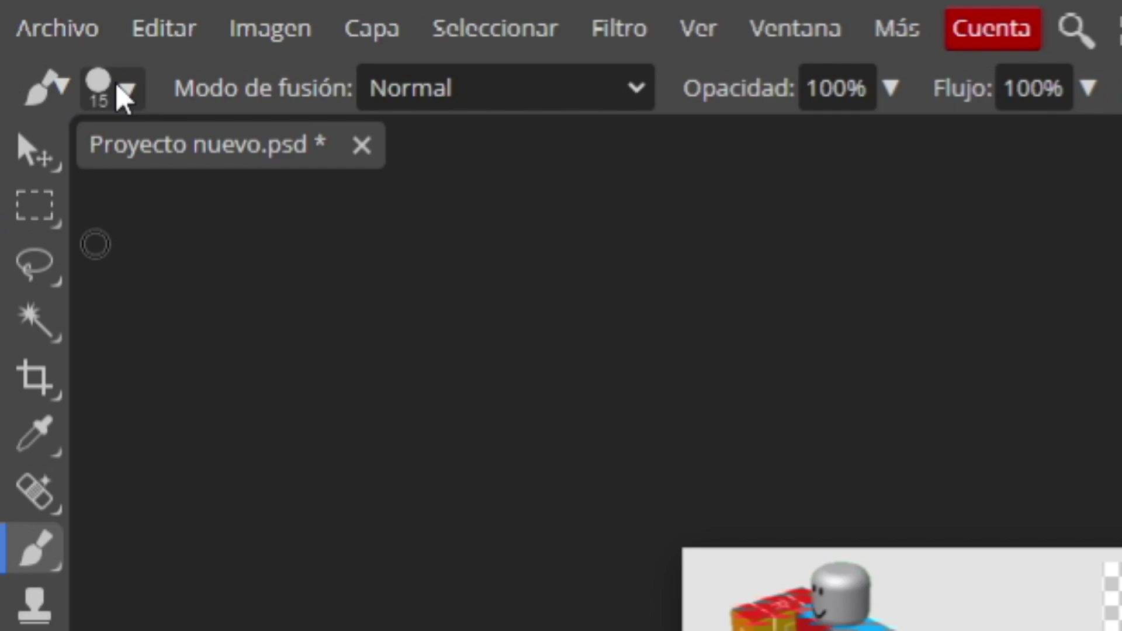
left_click(132, 89)
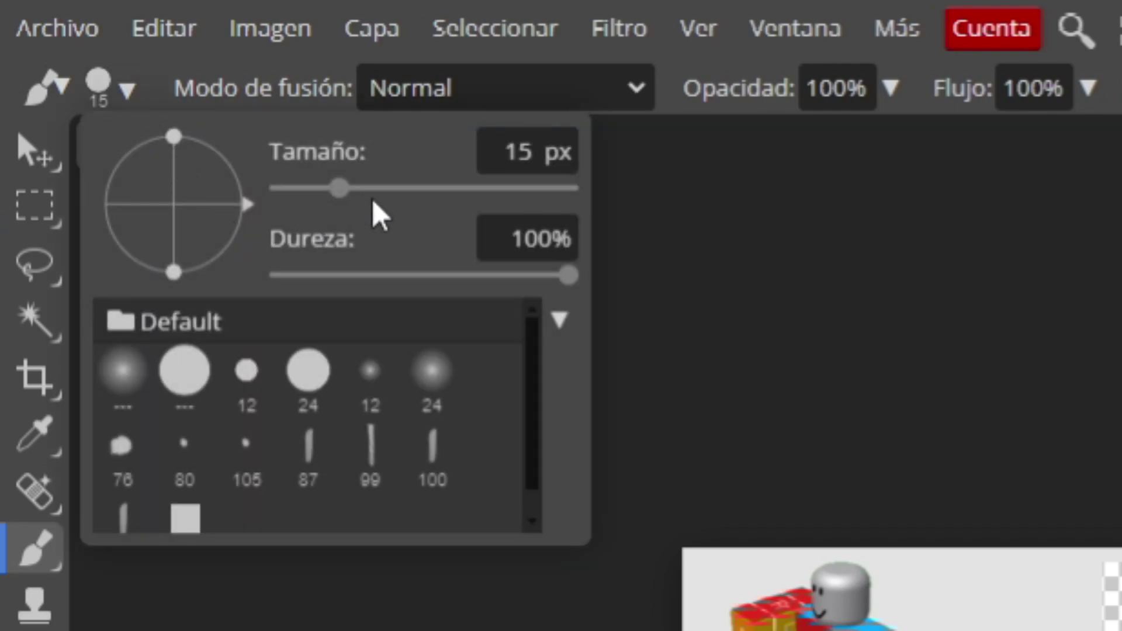
left_click_drag(339, 188, 391, 189)
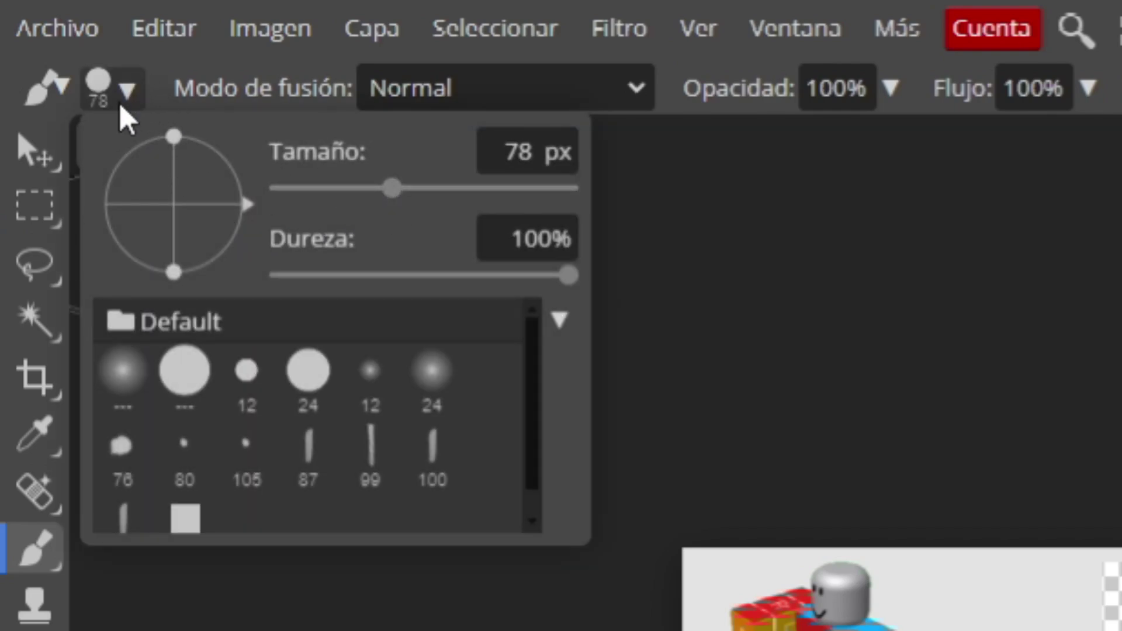
left_click_drag(391, 189, 461, 188)
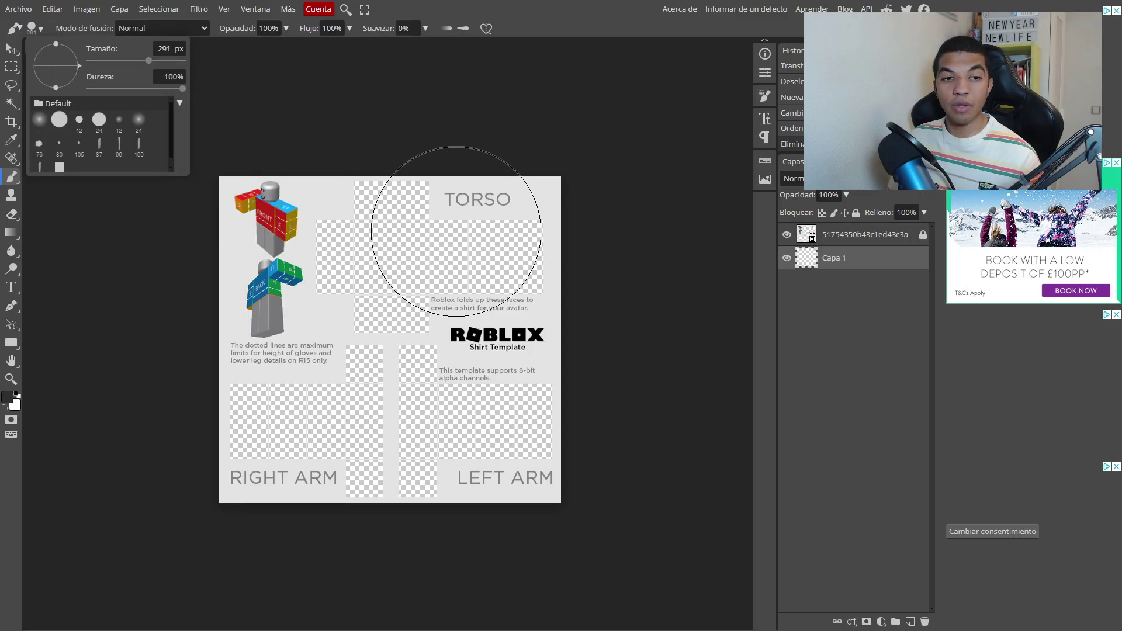
mouse_move(549, 254)
left_mouse_down()
mouse_move(409, 304)
mouse_move(551, 401)
mouse_move(287, 465)
left_mouse_up()
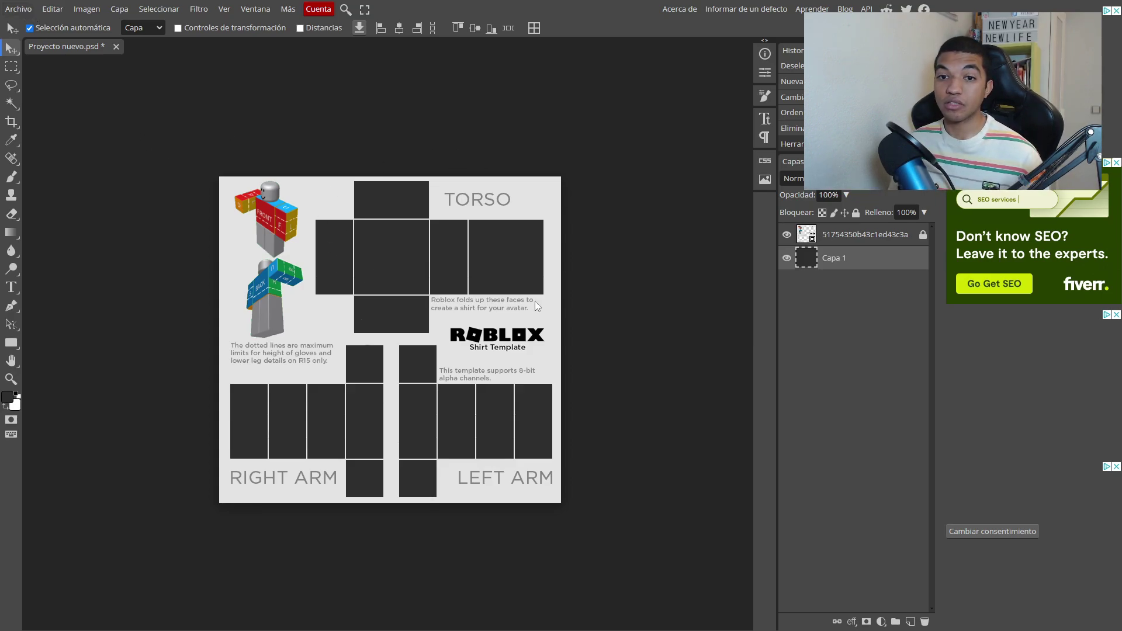
Step: Hide Capa 1 and show it again to compare the shirt template with and without the grey fill
left_click(870, 240)
left_click(785, 259)
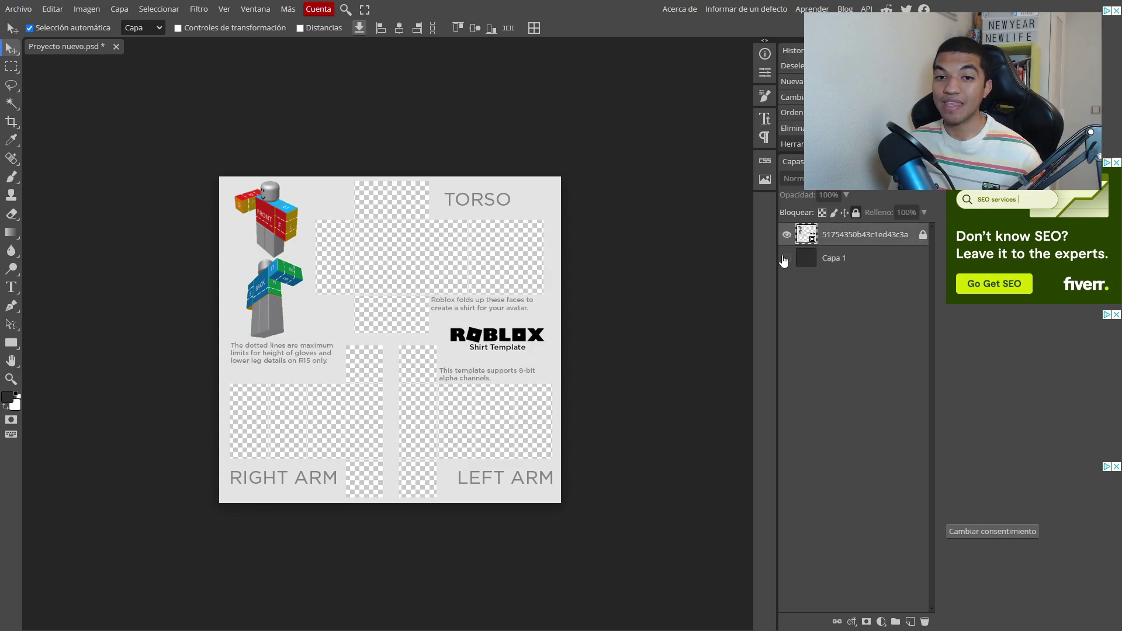
left_click(788, 258)
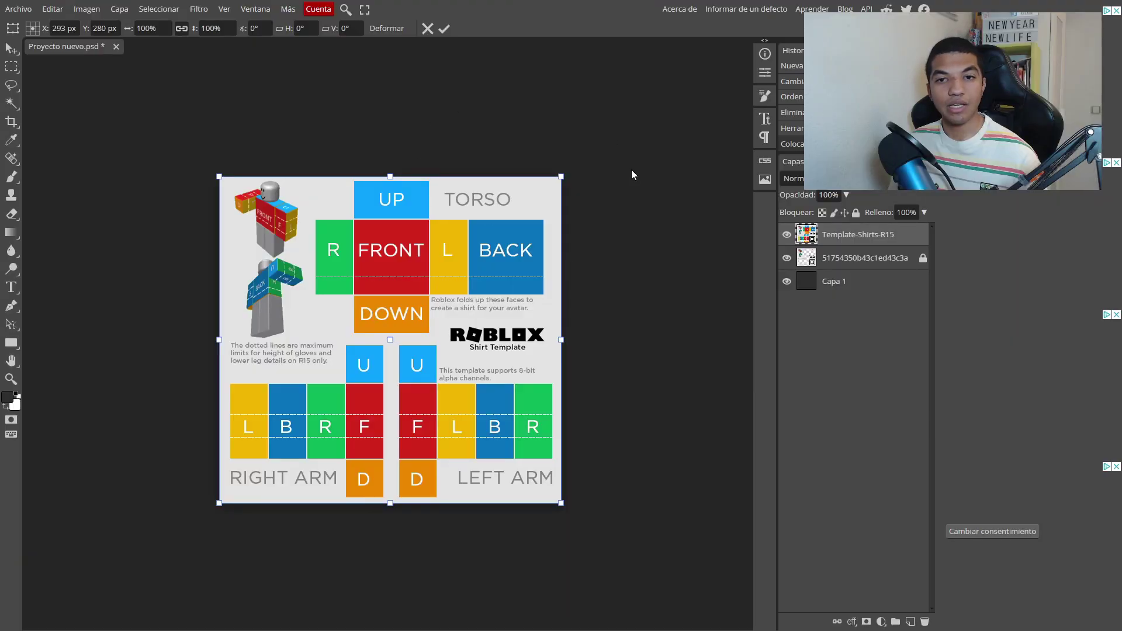
Step: Place the Template-Shirts-R15 image at 100% scale and move its layer between the locked template layer and Capa 1
key("Return")
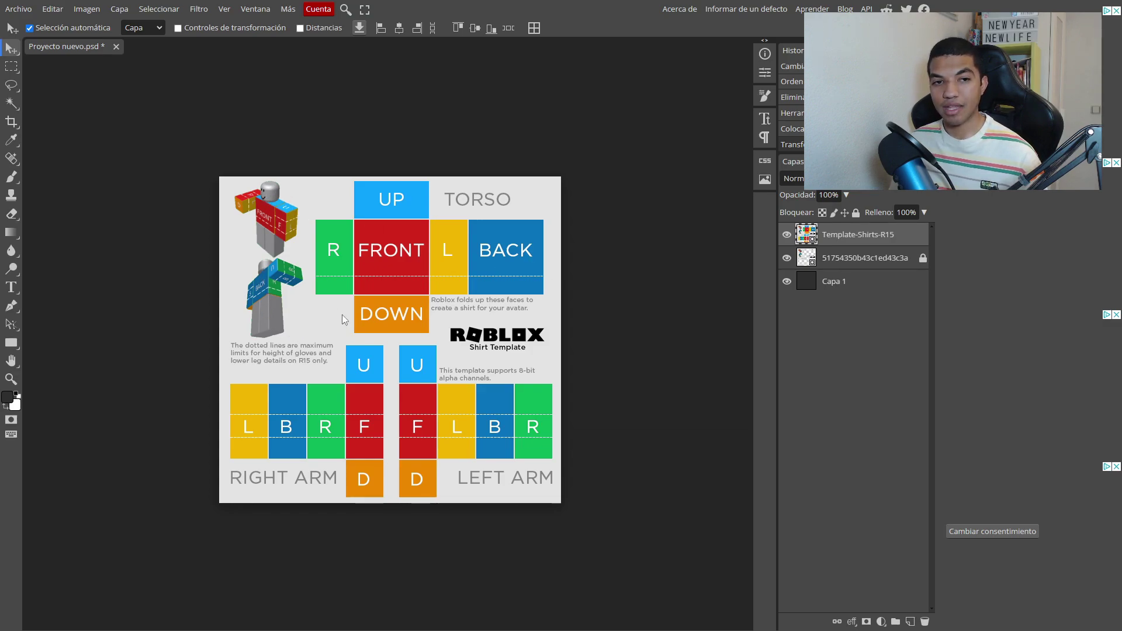
left_click(786, 235)
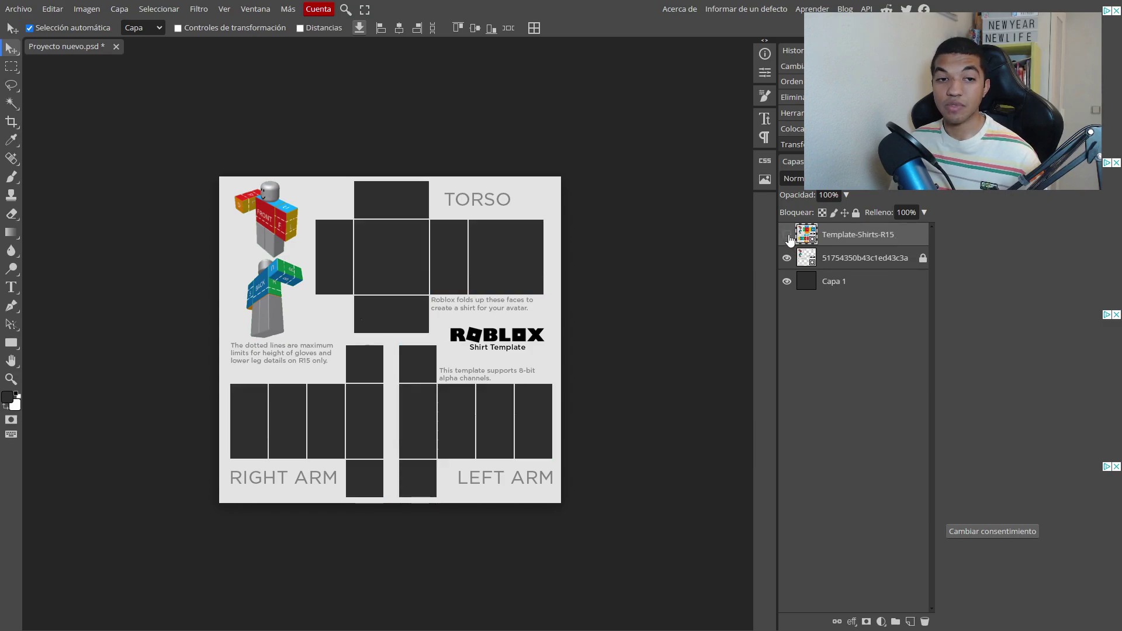
left_click(786, 235)
left_click_drag(849, 234, 854, 265)
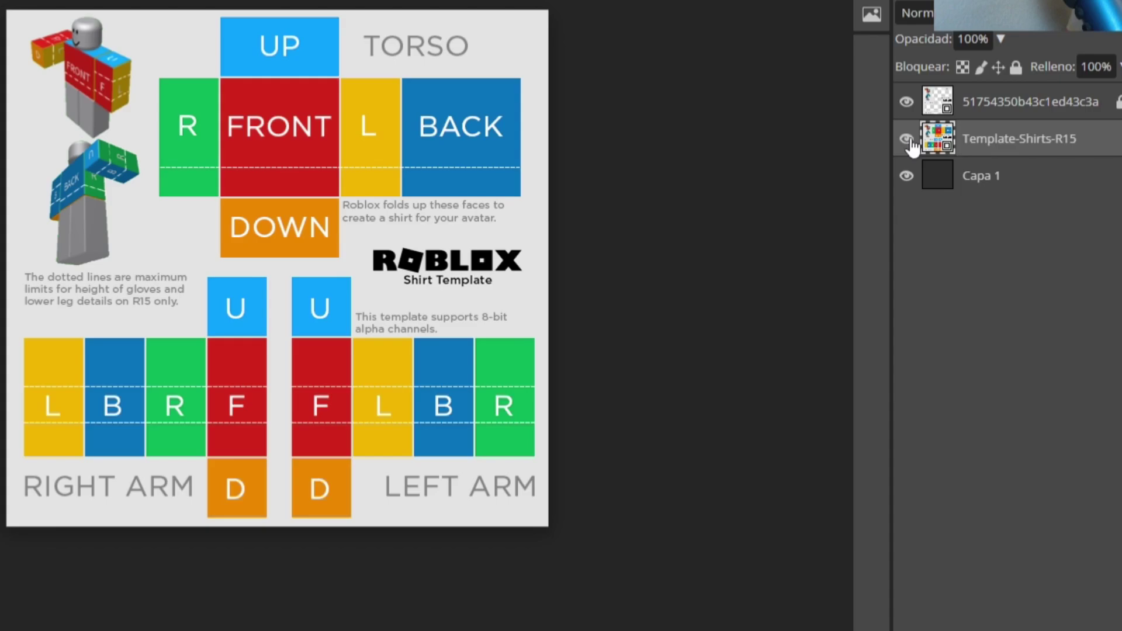
Step: Fully lock the Template-Shirts-R15 layer and toggle its visibility to compare it with the grey fill, leaving it shown
left_click(906, 139)
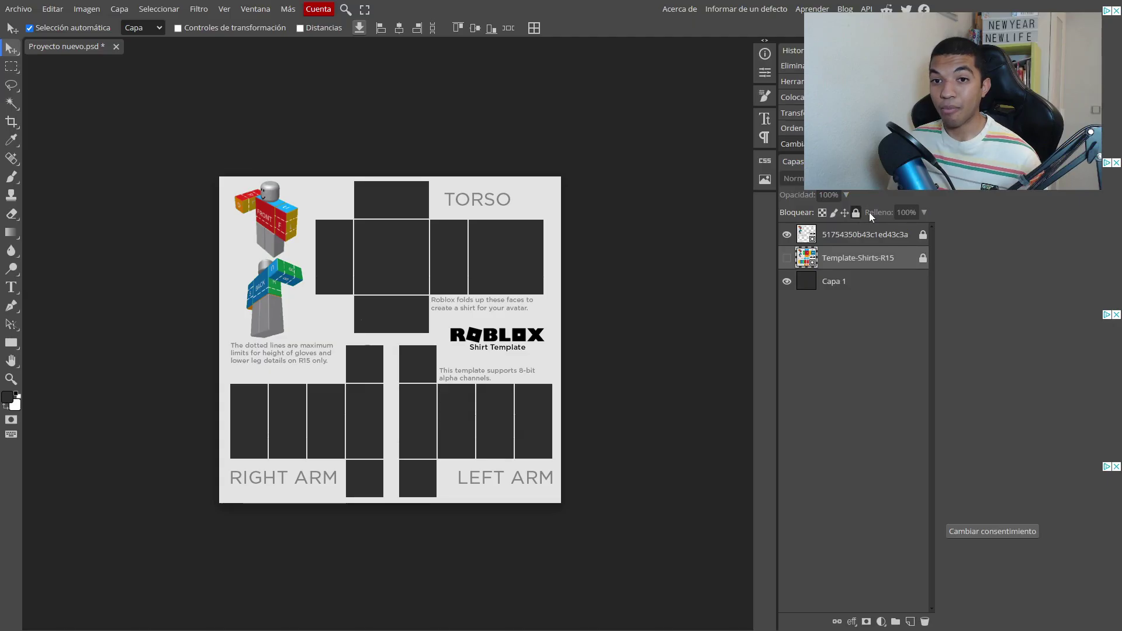
left_click(787, 259)
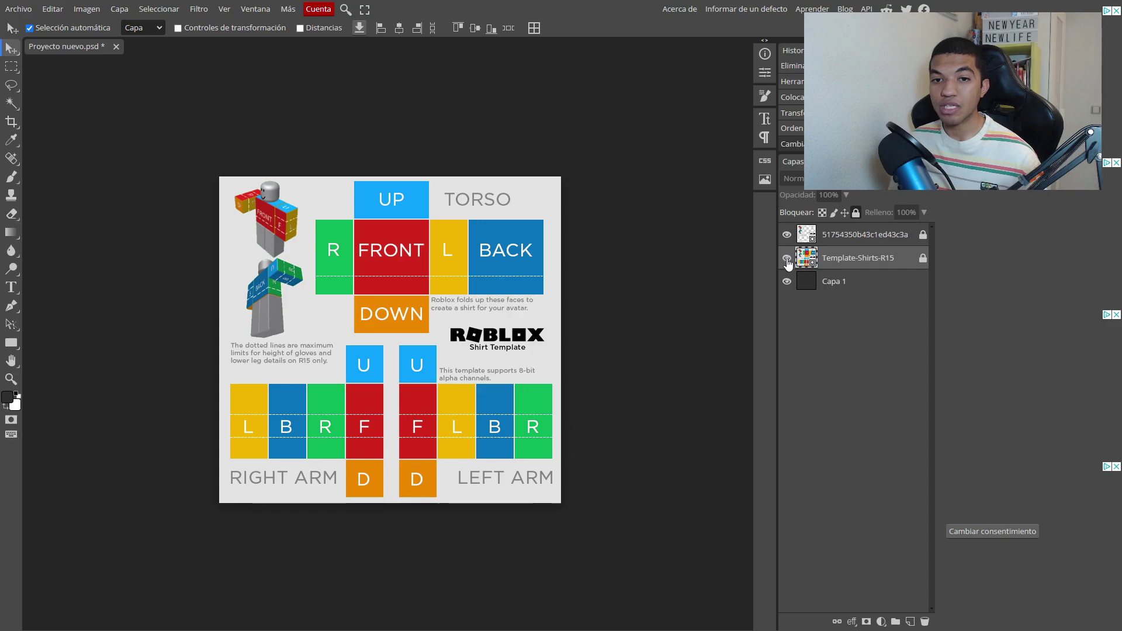
left_click(787, 259)
left_click(787, 259)
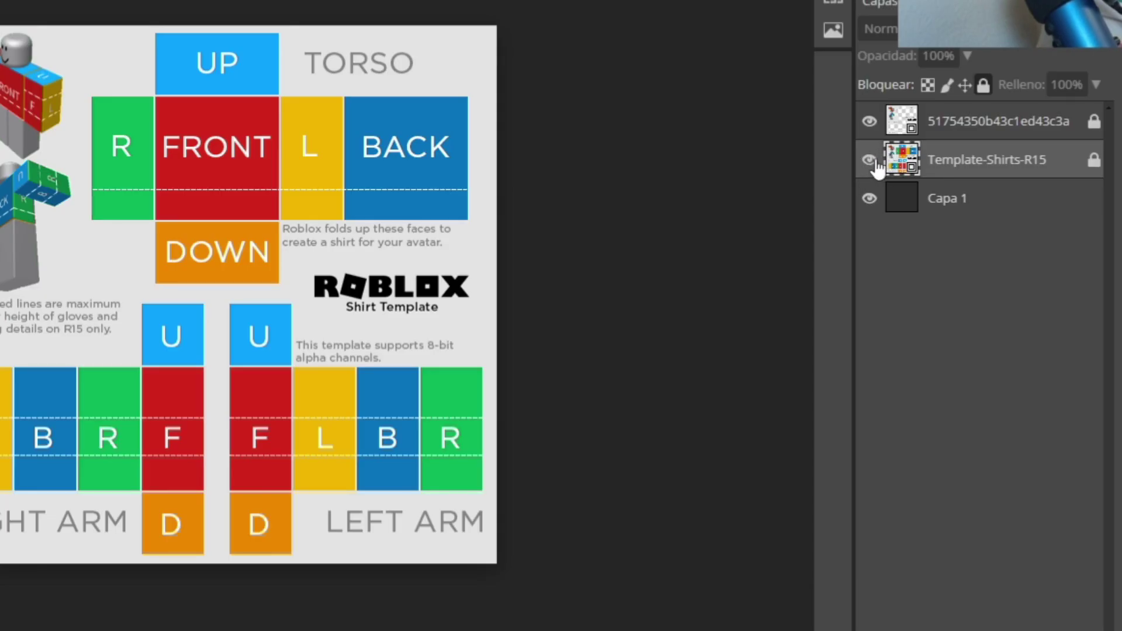
Step: Hide the colored Template-Shirts-R15 reference layer after comparing it with the dark grey fill
left_click(787, 258)
left_click(786, 258)
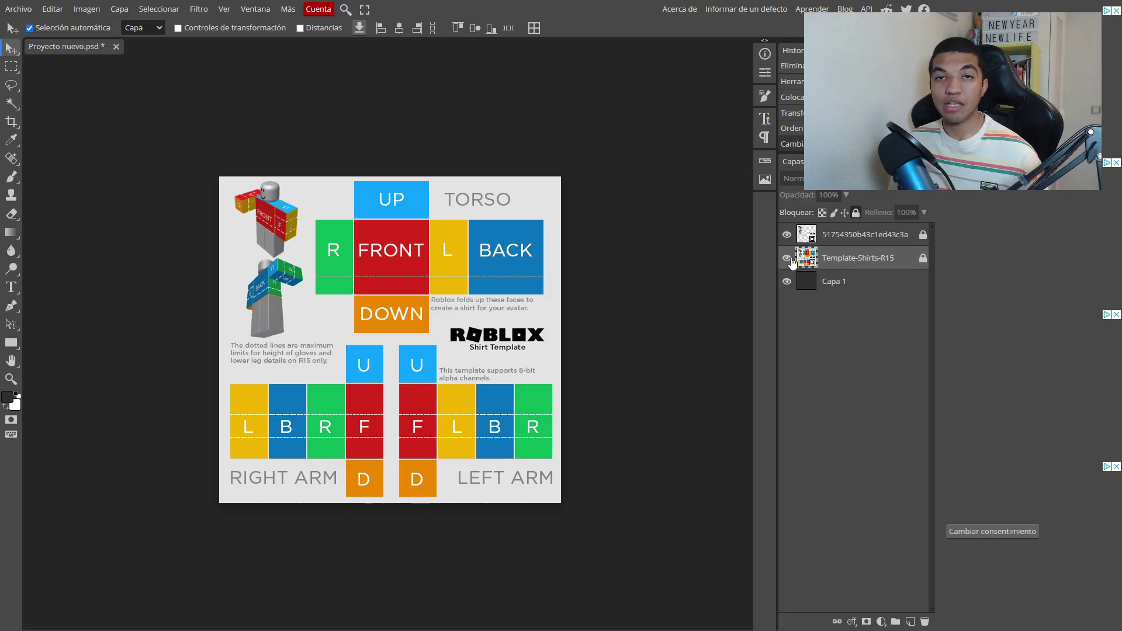
left_click(787, 259)
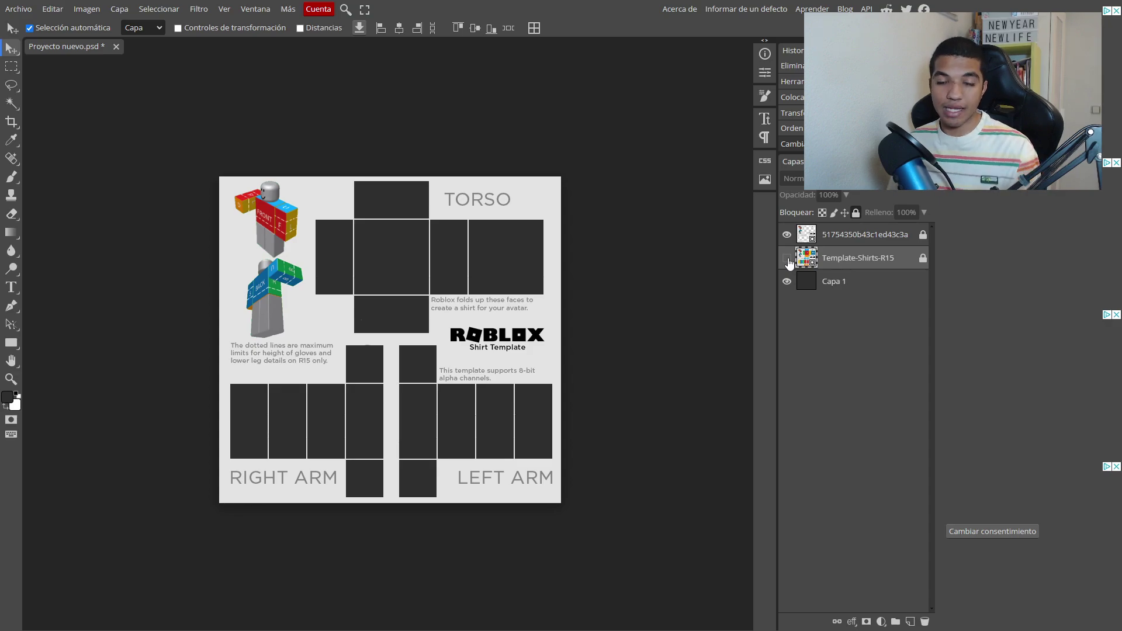
Step: Place the three shading images Roblox-Template-Shadin, Roblox-Shaded-Shirt-Ter and ab21999633e6875db812 as layers directly above Capa 1
left_click(850, 285)
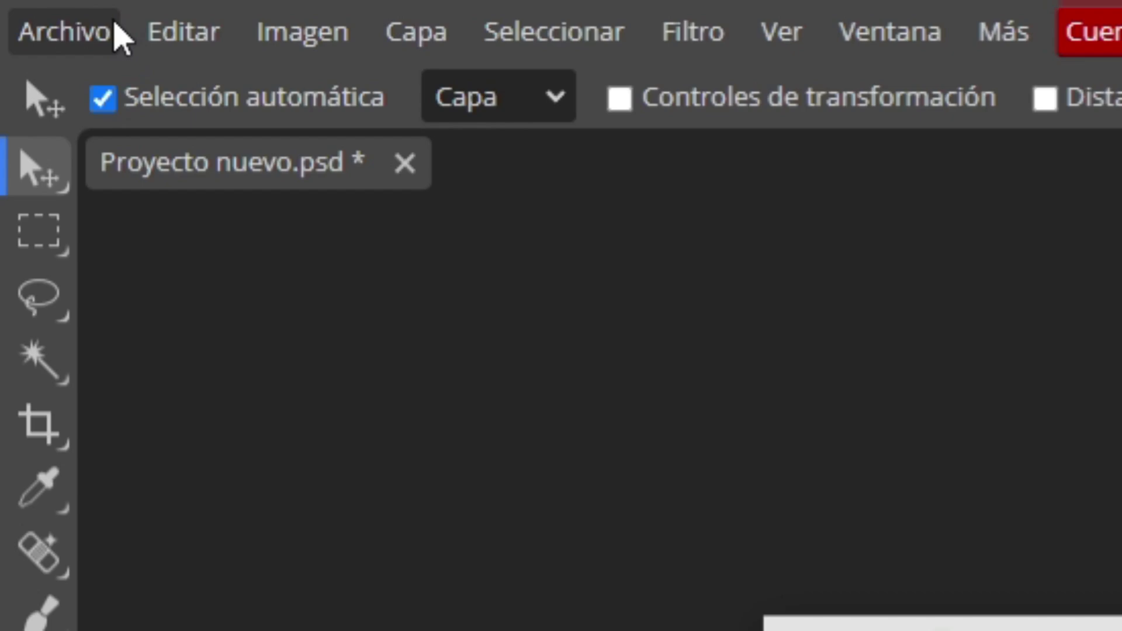
left_click(115, 26)
left_click(143, 166)
left_click(76, 37)
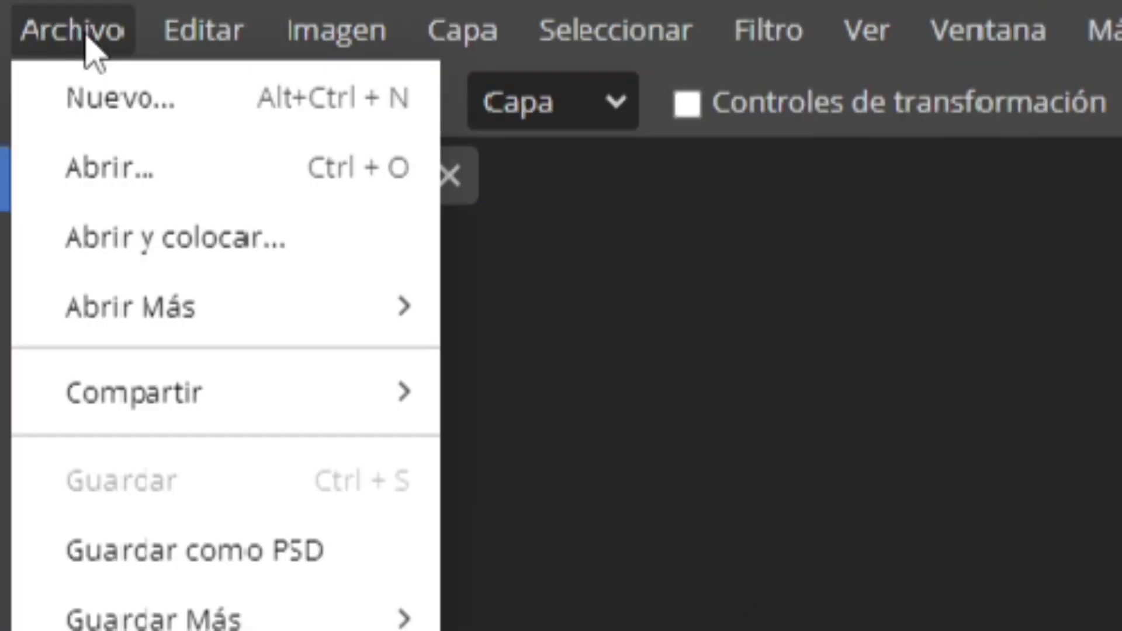
left_click(200, 237)
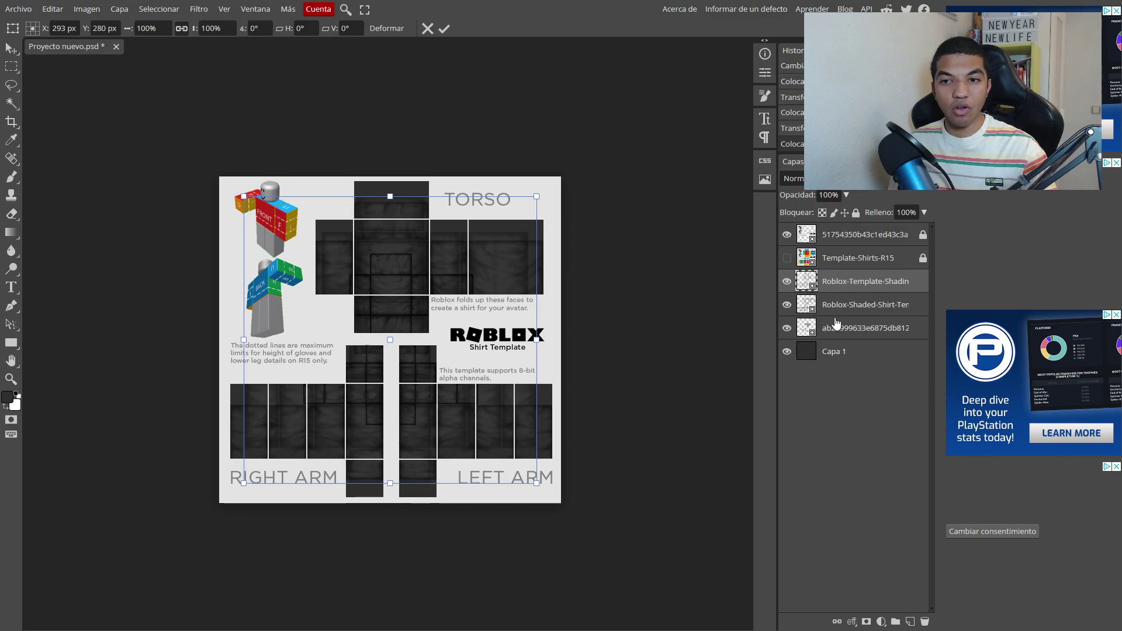
Step: Hide the Roblox-Shaded-Shirt-Ter and ab21999633e6875db812 layers, leaving Roblox-Template-Shadin as the only shading layer shown
left_click(787, 306)
left_click(787, 328)
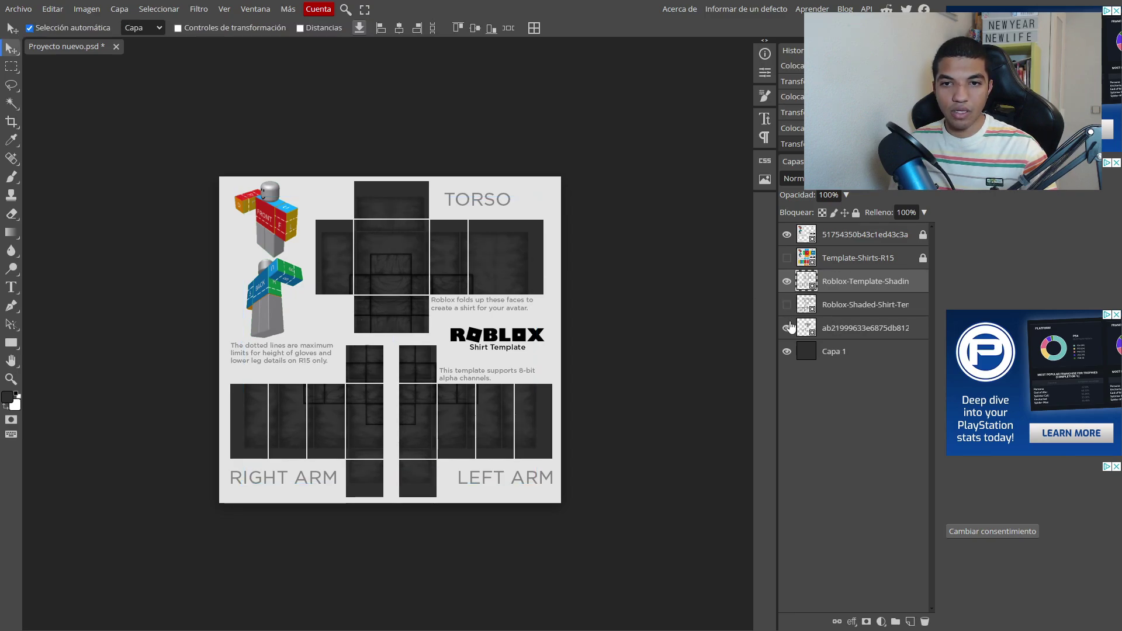
left_click(787, 282)
left_click(787, 281)
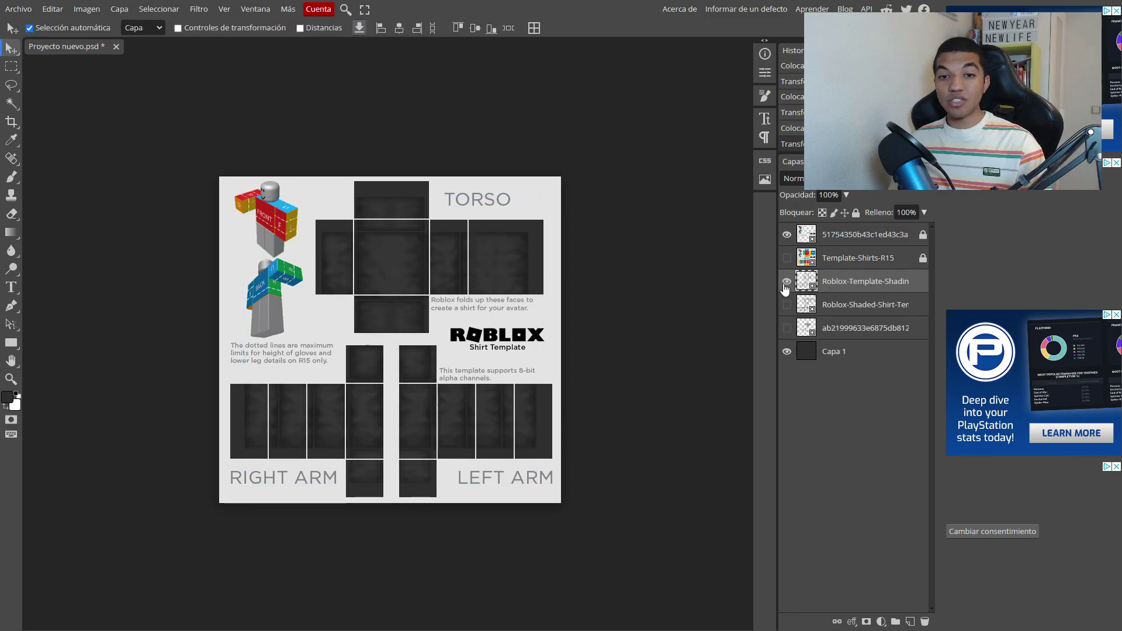
Step: Hide the Roblox-Template-Shadin layer and the transparent template overlay, and show both again to compare the shading
left_click(787, 282)
left_click(787, 235)
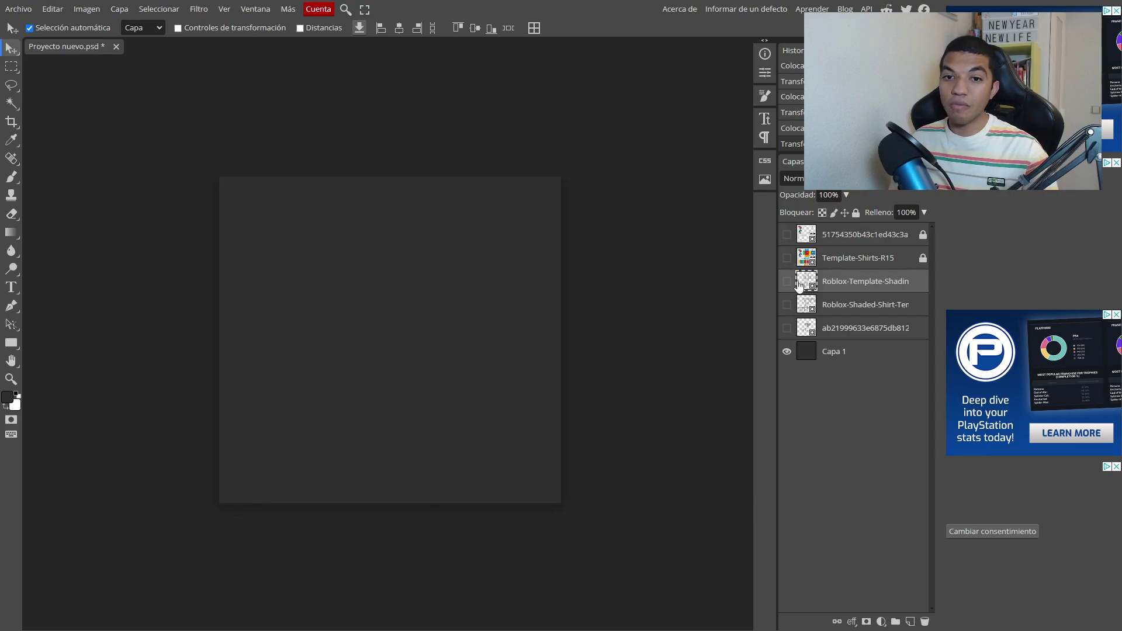
left_click(787, 282)
left_click(787, 235)
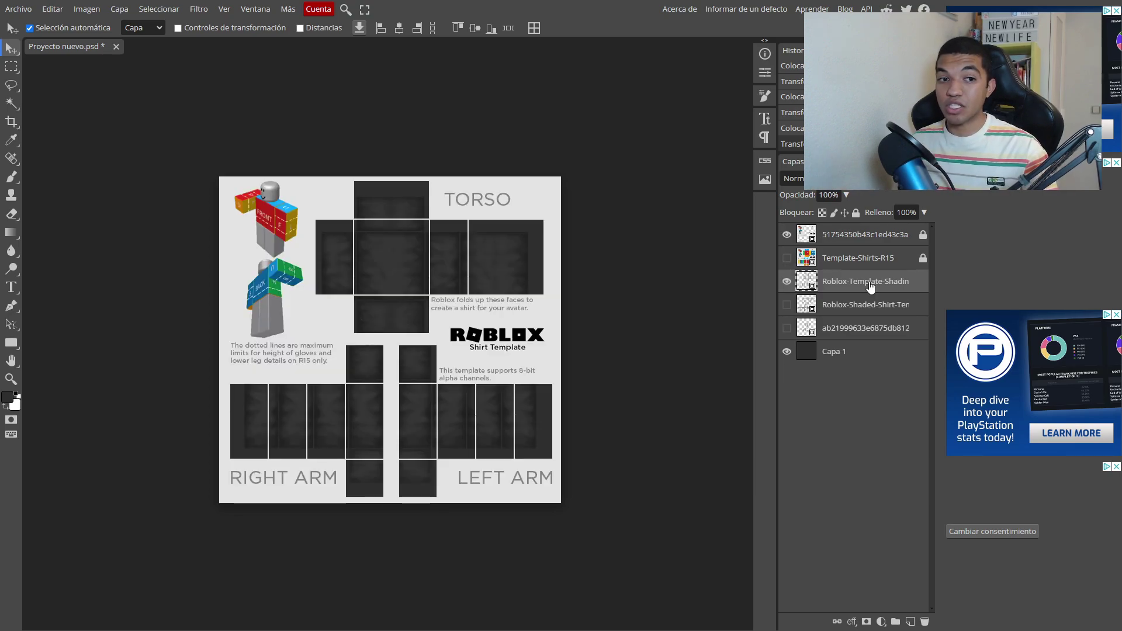
left_click_drag(506, 270, 520, 267)
left_click(520, 268)
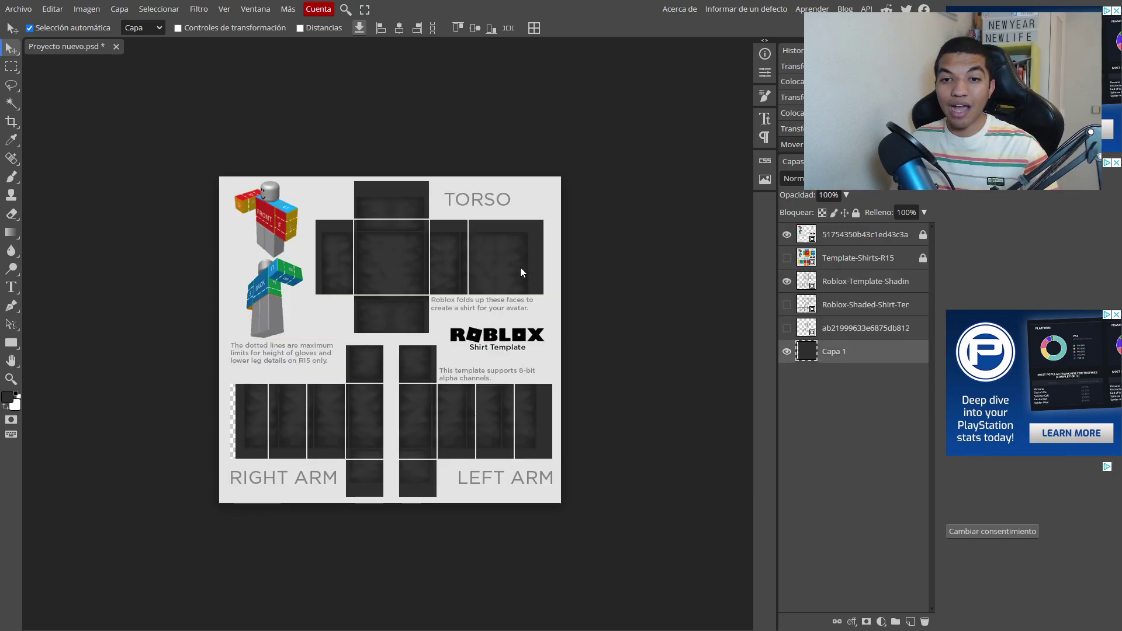
left_click(882, 286)
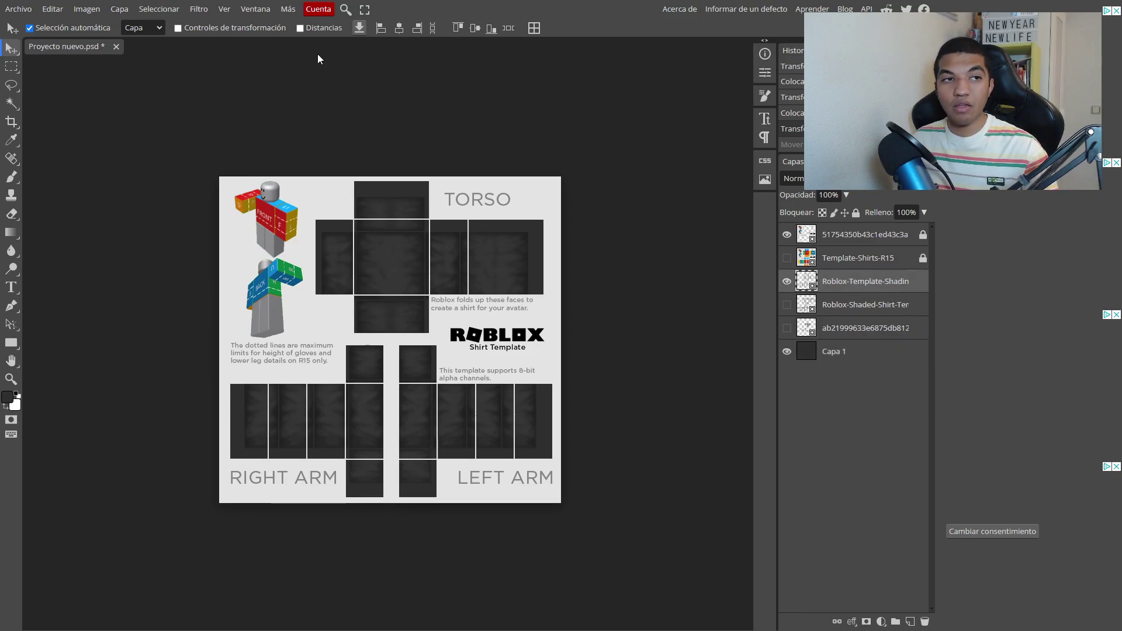
Step: Free-transform the Roblox-Template-Shadin layer to fill the whole canvas, scaling it to about 117% wide and 114% high
left_click(53, 9)
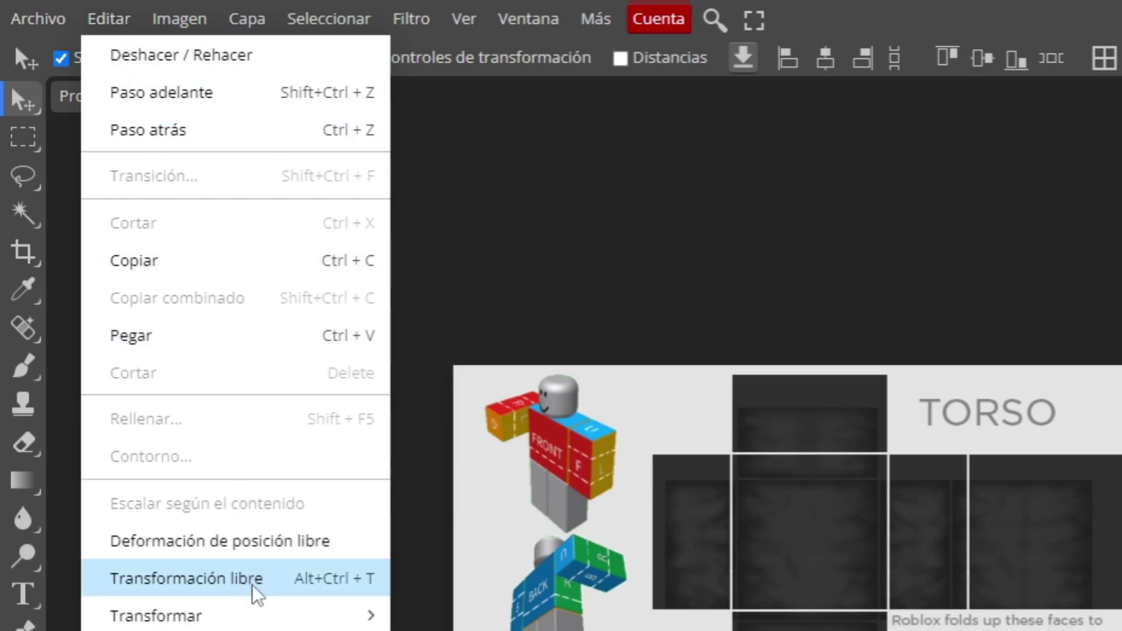
left_click(345, 599)
left_click_drag(928, 522, 877, 484)
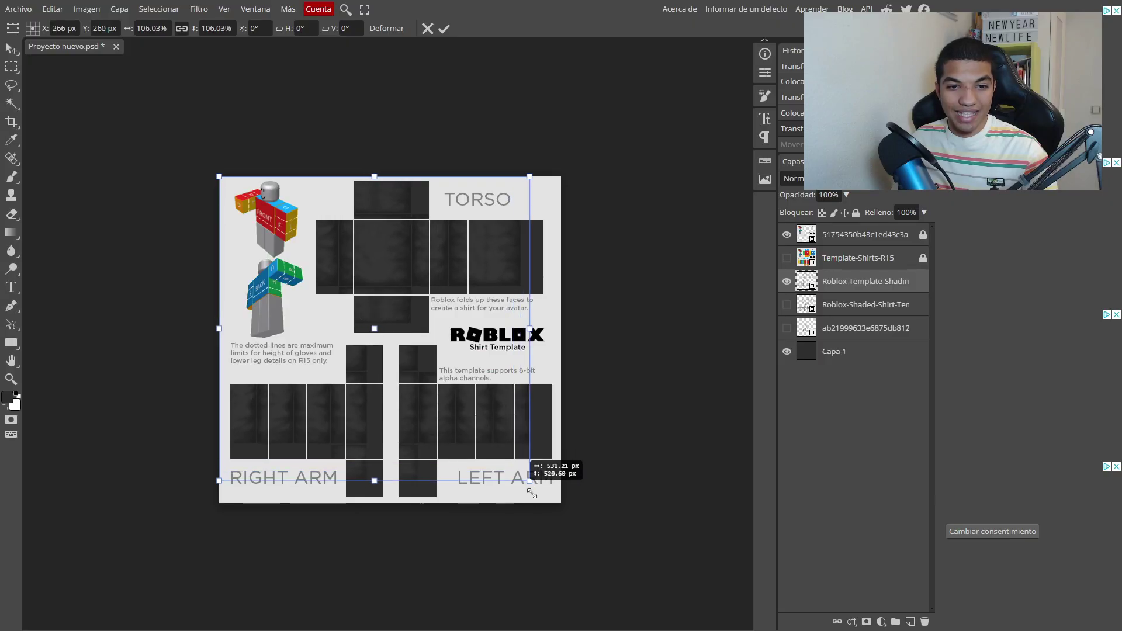
left_click_drag(532, 494, 561, 503)
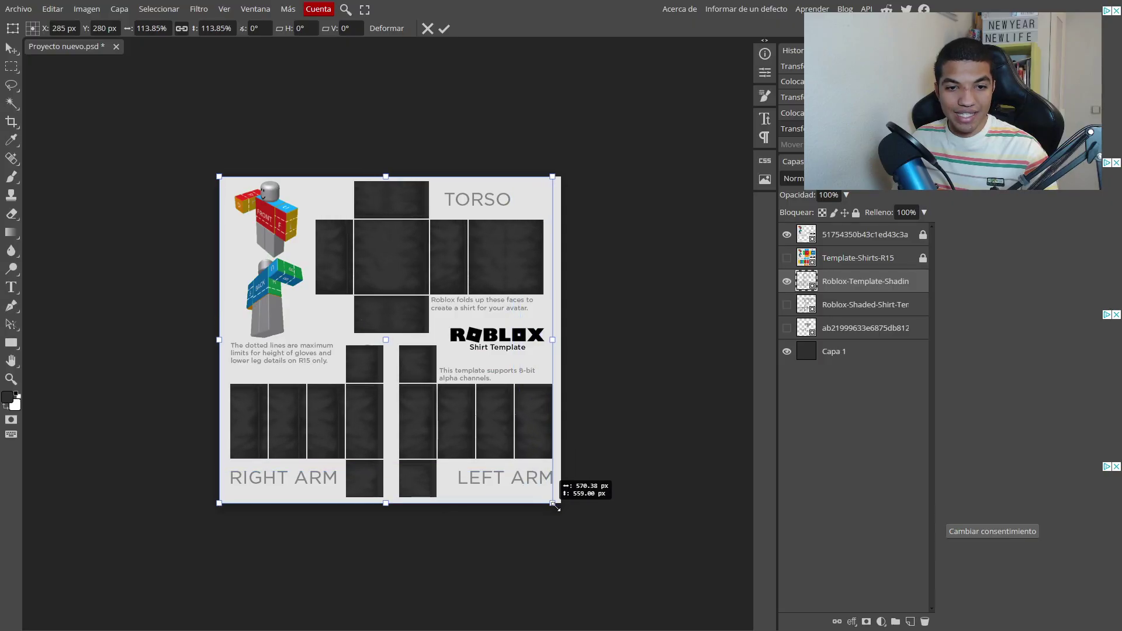
left_click_drag(556, 340, 559, 342)
key("Return")
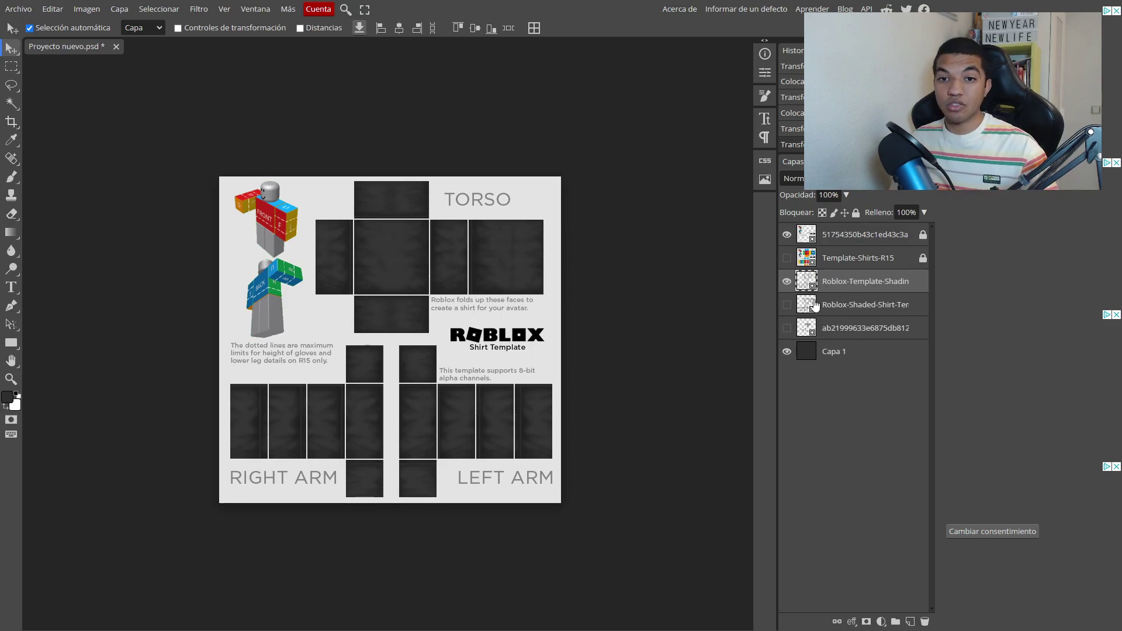
left_click(787, 282)
left_click(787, 305)
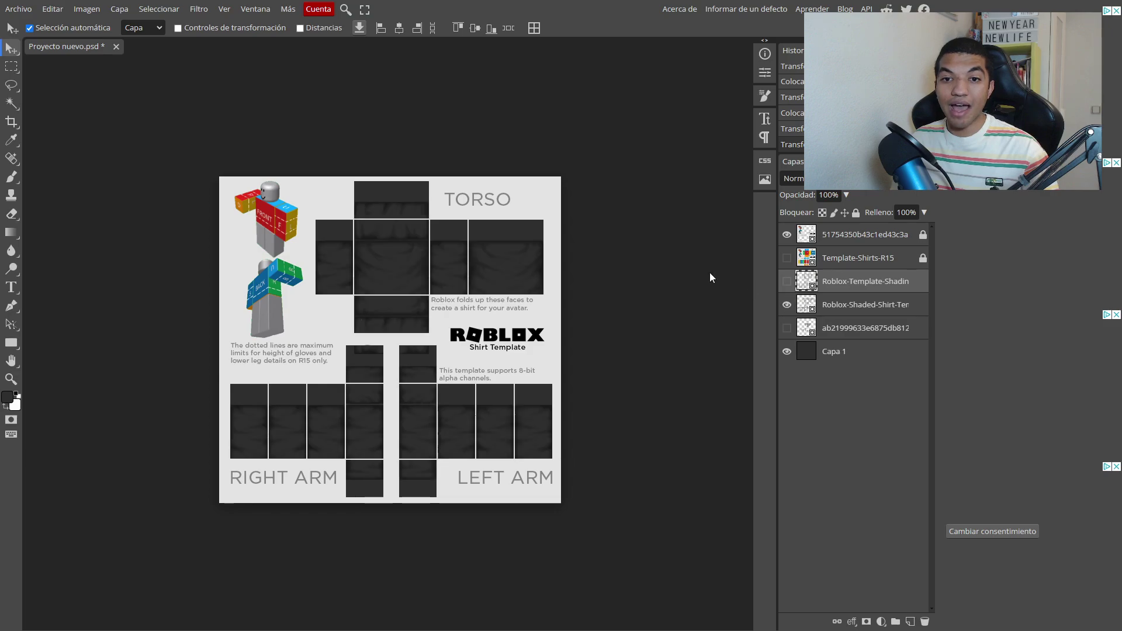
left_click(53, 9)
left_click(118, 279)
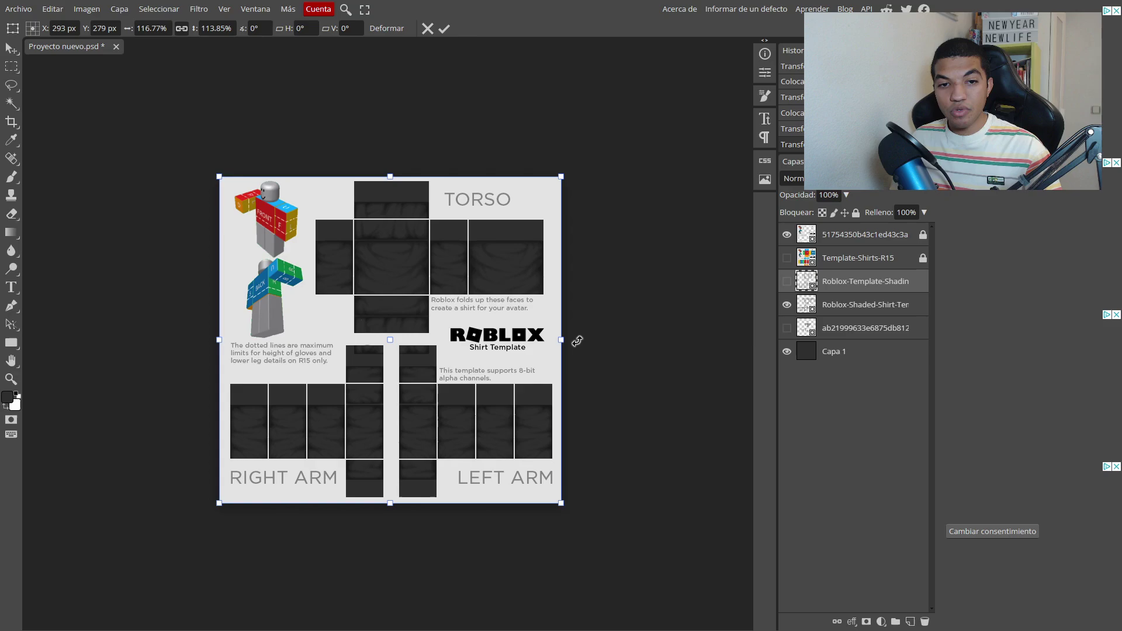
left_click_drag(563, 340, 536, 339)
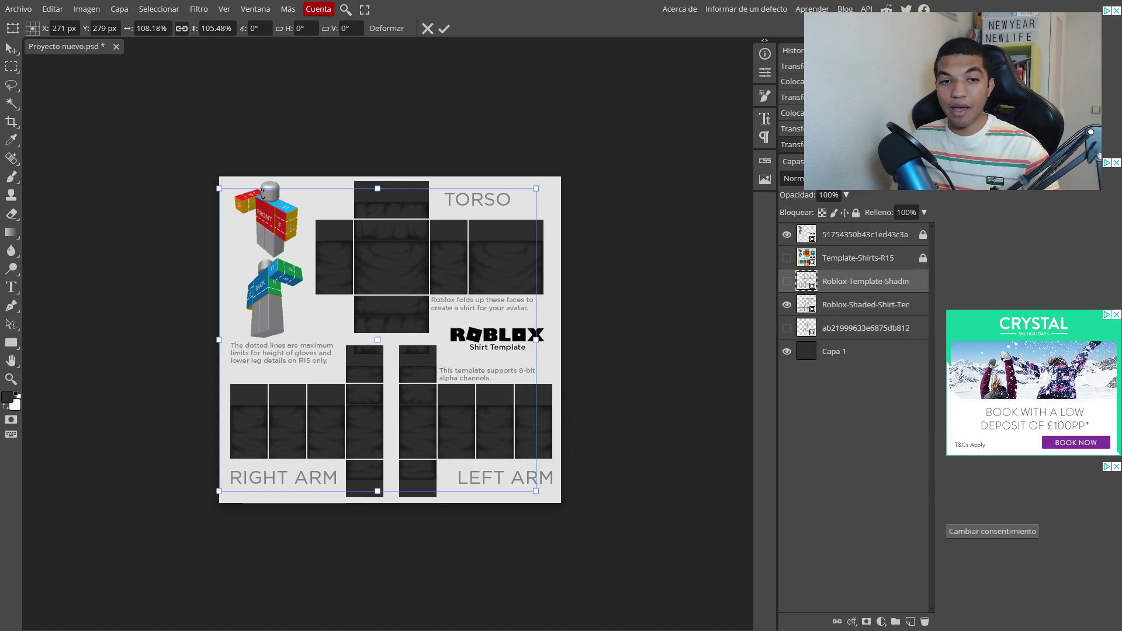
left_click_drag(538, 338, 682, 333)
Step: Hide Capa 1 and show it again to compare the fitted shading with and without the grey base
left_click(847, 358)
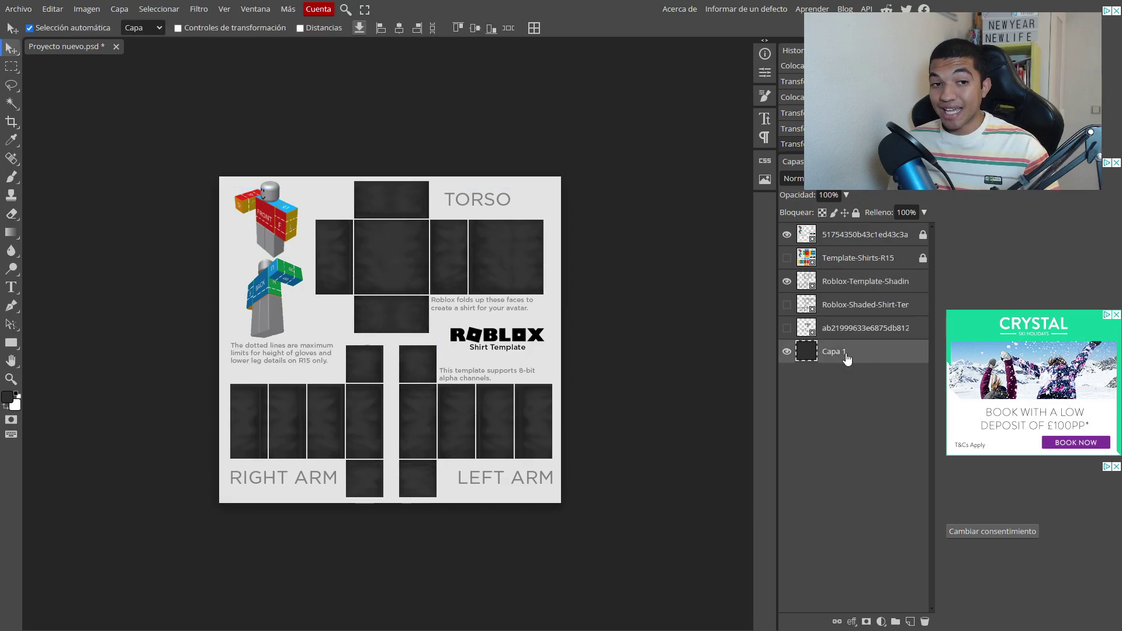
left_click(787, 352)
left_click(789, 353)
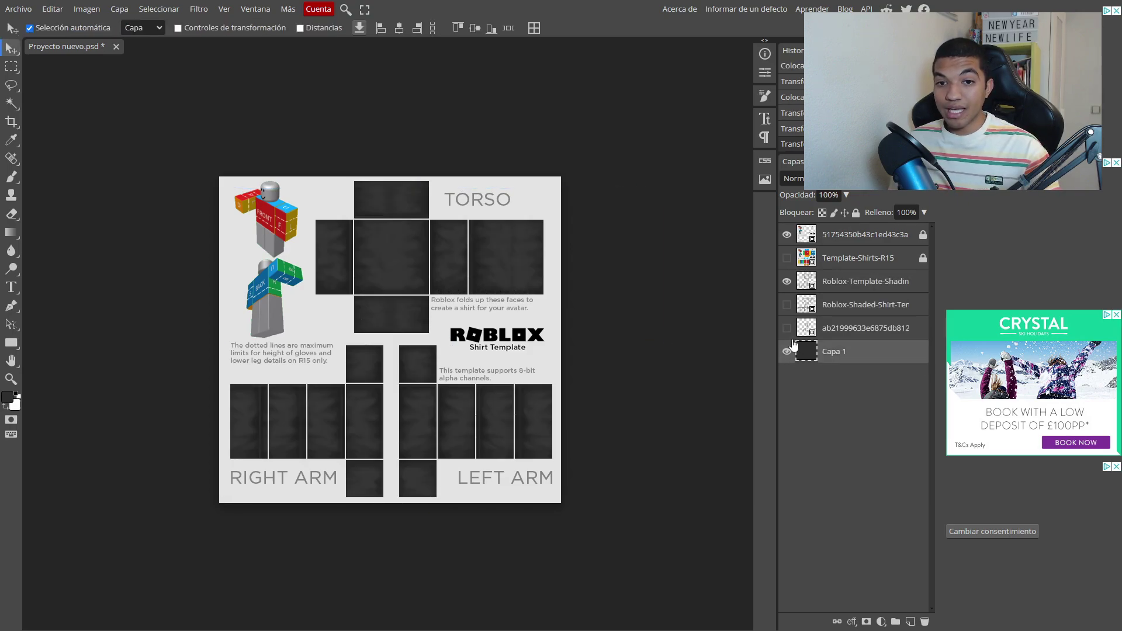
Step: Select the Roblox-Shaded-Shirt-Ter layer and show it in place of the Roblox-Template-Shadin shading
left_click(855, 291)
left_click(835, 306)
left_click(786, 281)
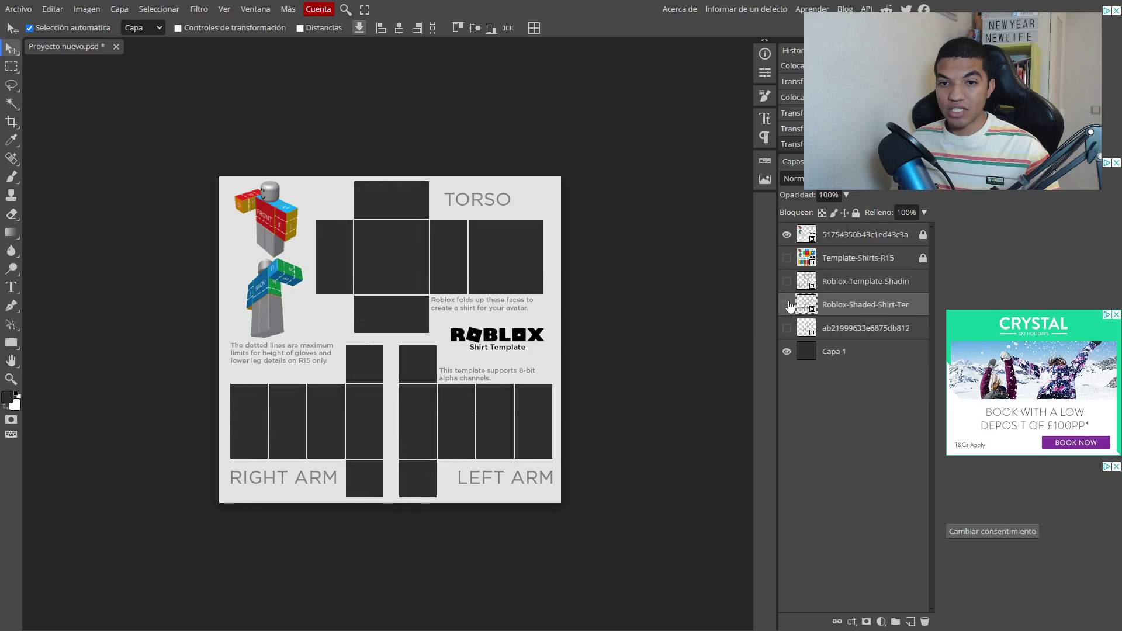
left_click(786, 305)
Step: Free-transform the Roblox-Shaded-Shirt-Ter layer, aligning it with the canvas's upper-left corner and stretching it to the lower-right corner
left_click(53, 9)
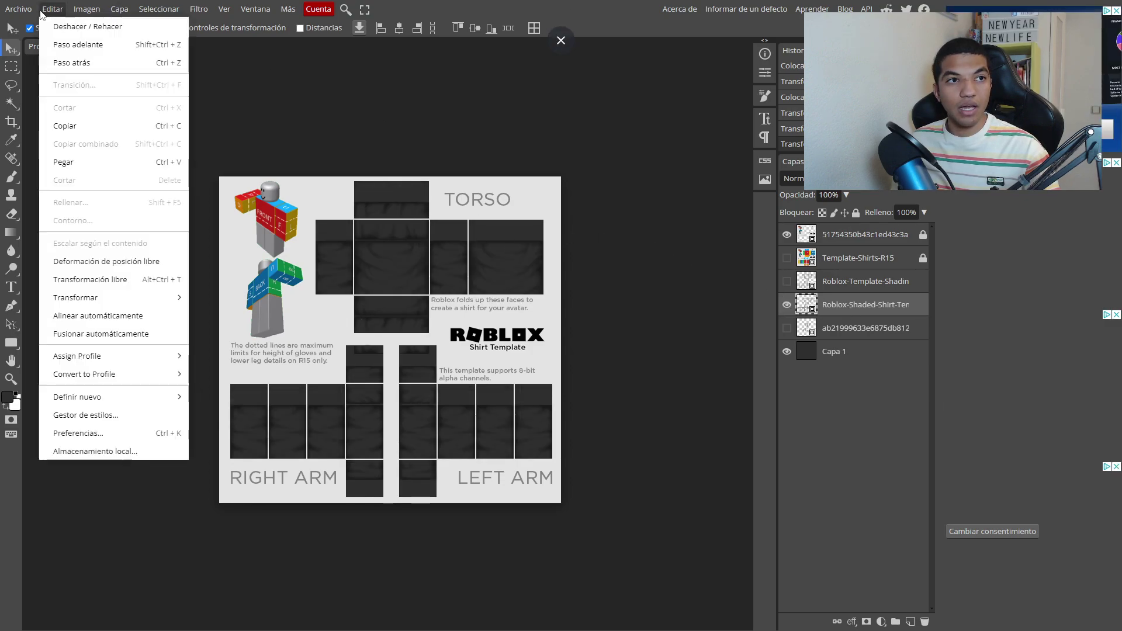
left_click(124, 280)
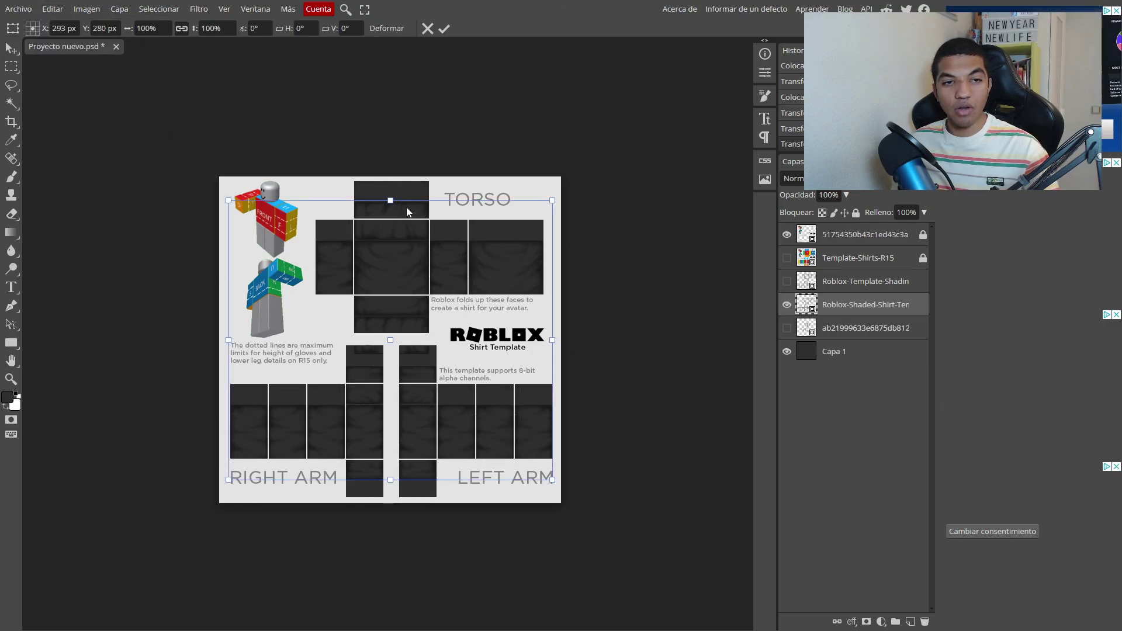
left_click_drag(407, 212, 398, 188)
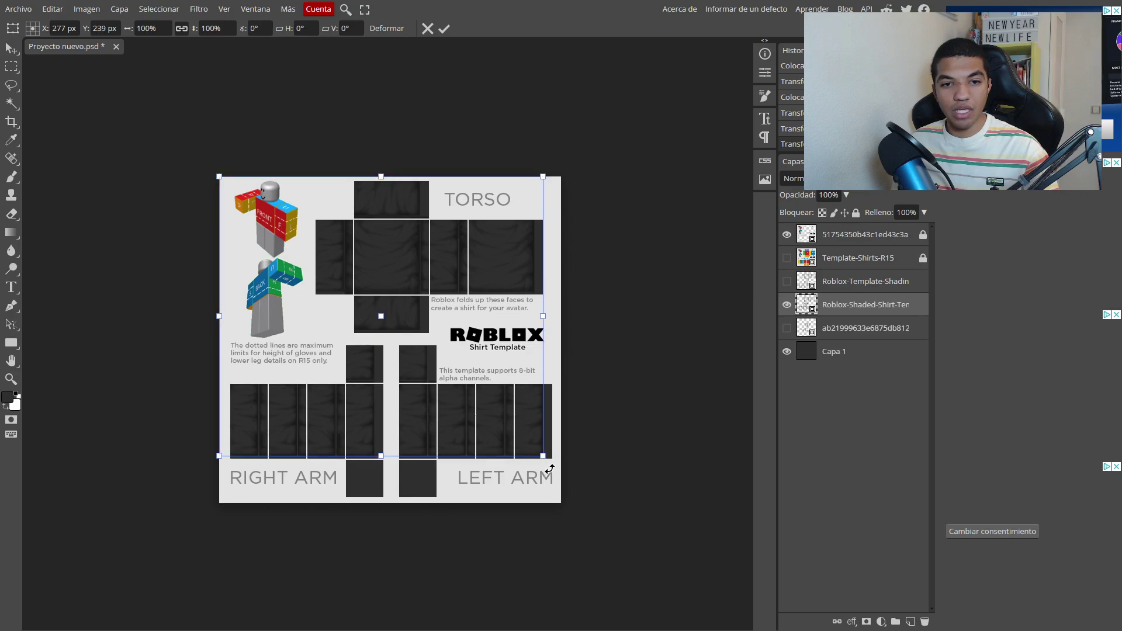
left_click_drag(546, 455, 562, 503)
left_click(12, 48)
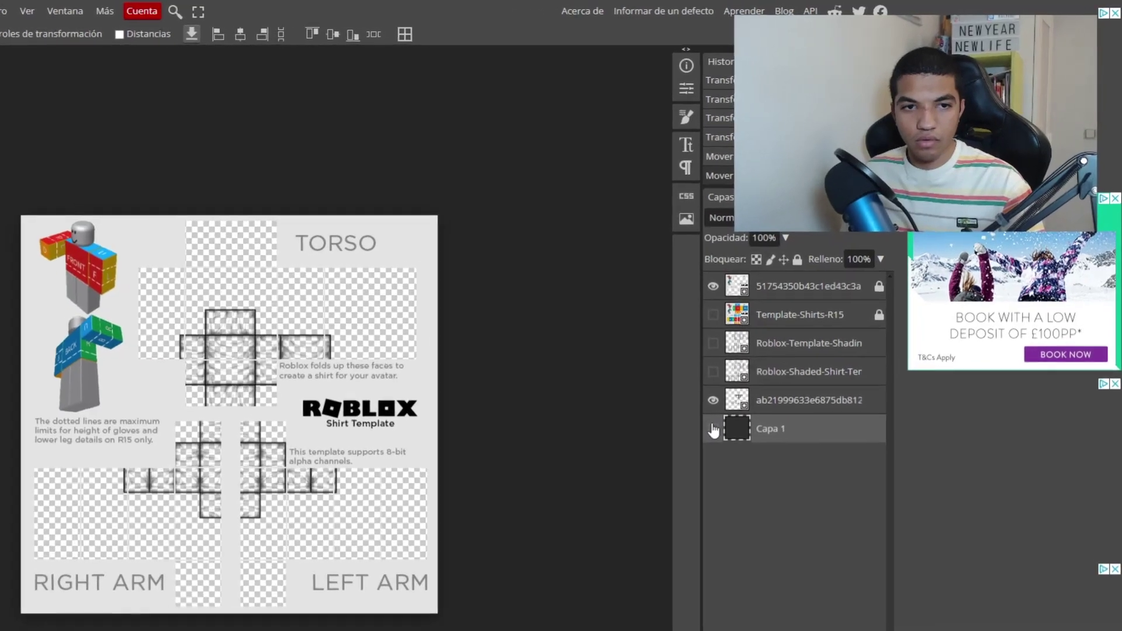
Step: Fully lock Capa 1, with Capa 1 shown and the transparent template overlay hidden
left_click(759, 375)
left_click(660, 323)
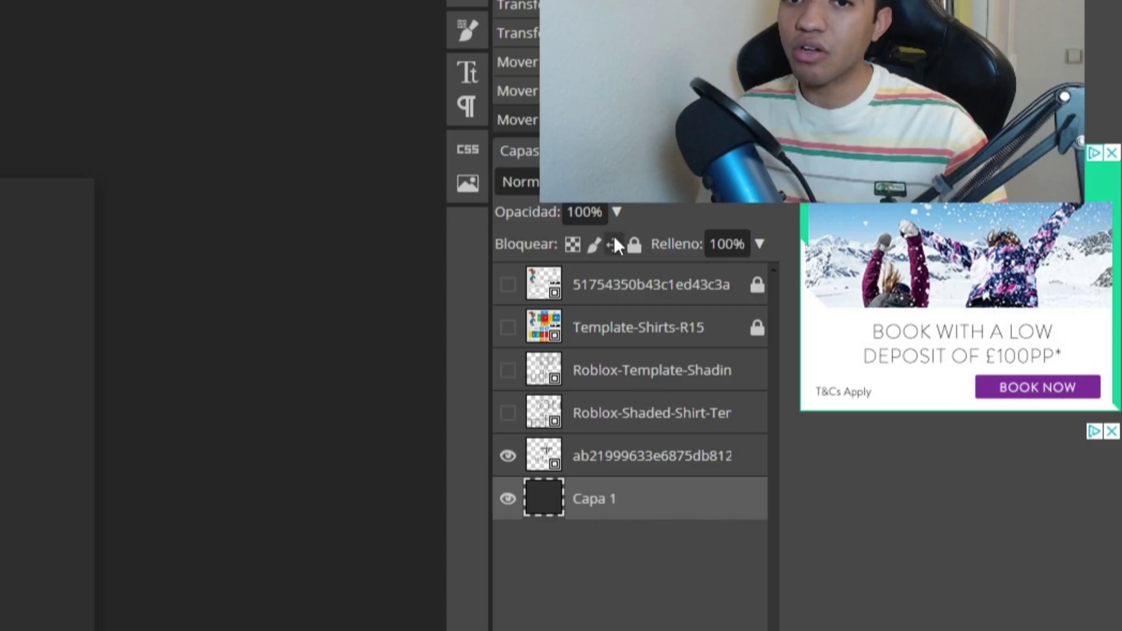
left_click(635, 245)
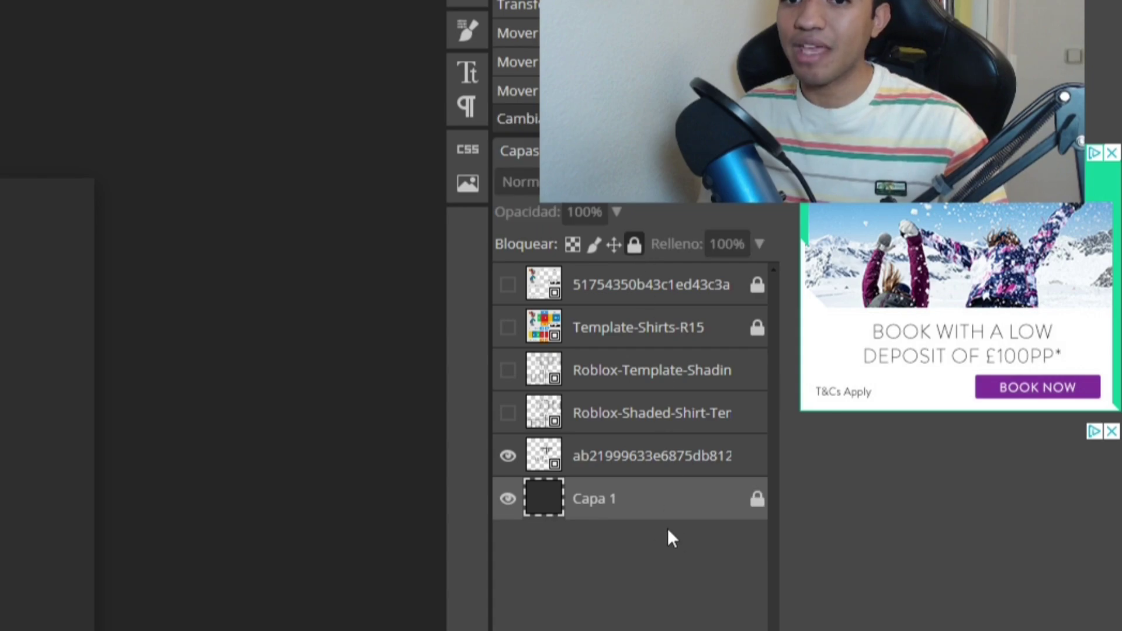
Step: Free-transform the ab21999633e6875db812 layer to about 139% wide and 132% high to fill the canvas, and show the template overlay again
left_click(629, 466)
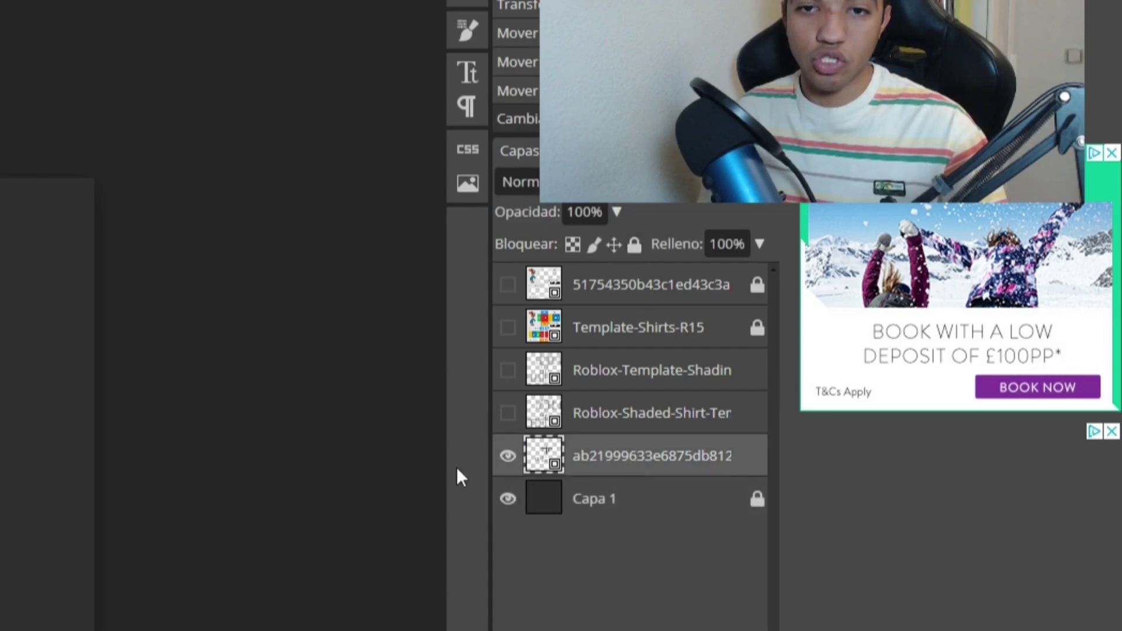
key("ctrl+t")
left_click_drag(401, 259, 353, 244)
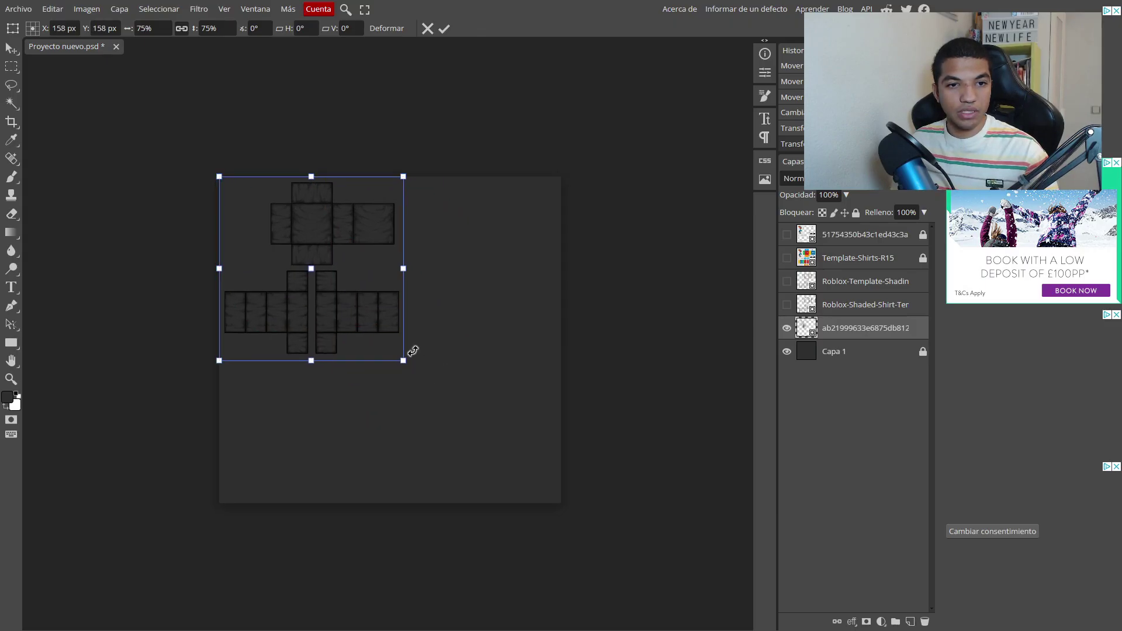
left_click_drag(402, 359, 561, 501)
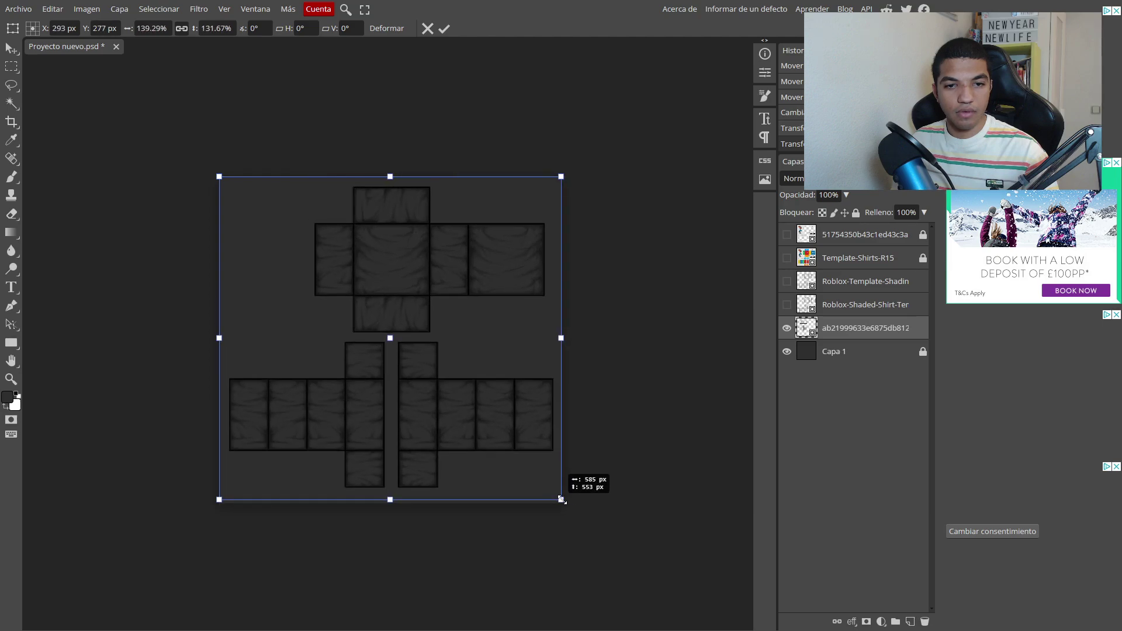
key("Return")
left_click(787, 235)
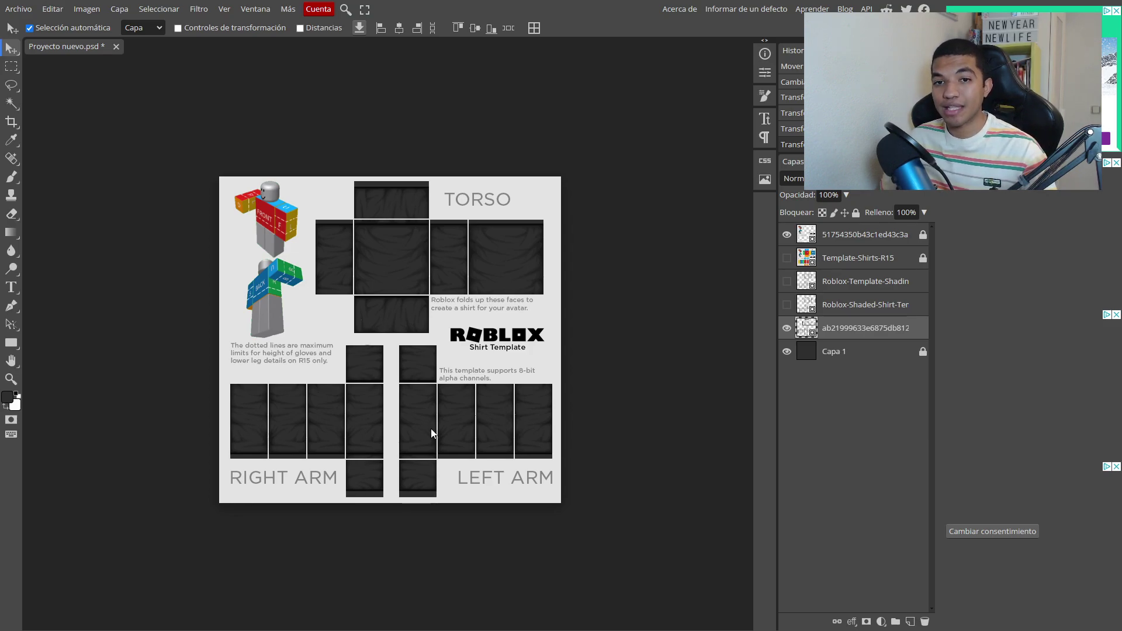
Step: Hide the ab21999633e6875db812 shading and show and select the Roblox-Template-Shadin layer instead
left_click(786, 328)
left_click(786, 281)
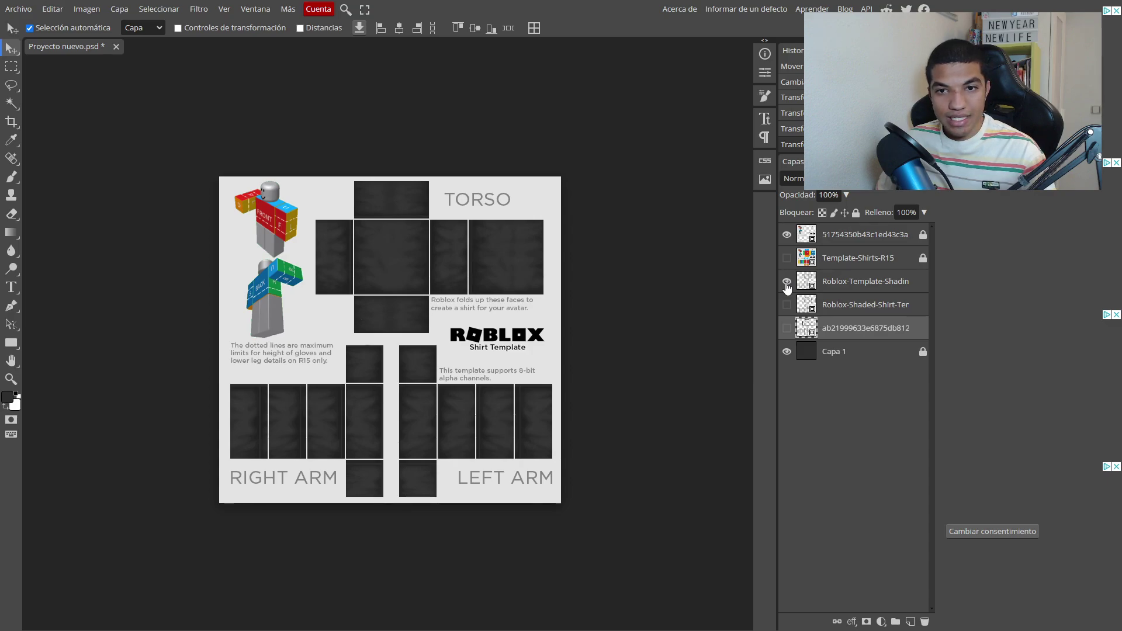
left_click(868, 283)
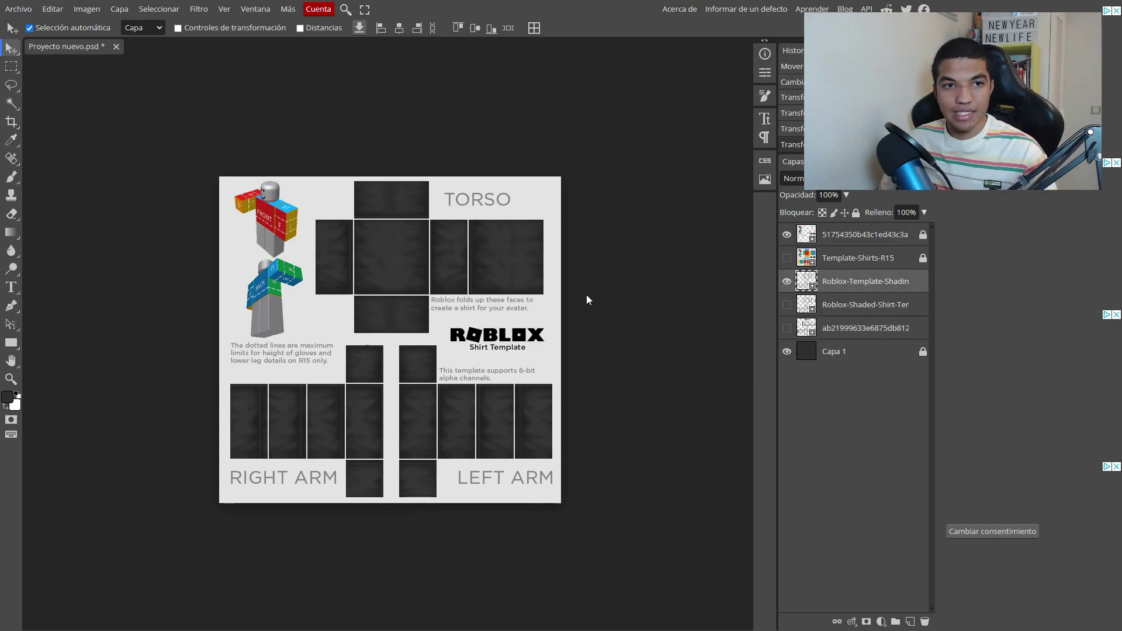
Step: Toggle the transparent template overlay to check how the Roblox-Template-Shadin shading lines up, leaving the overlay hidden
left_click(786, 236)
left_click(786, 236)
left_click(786, 236)
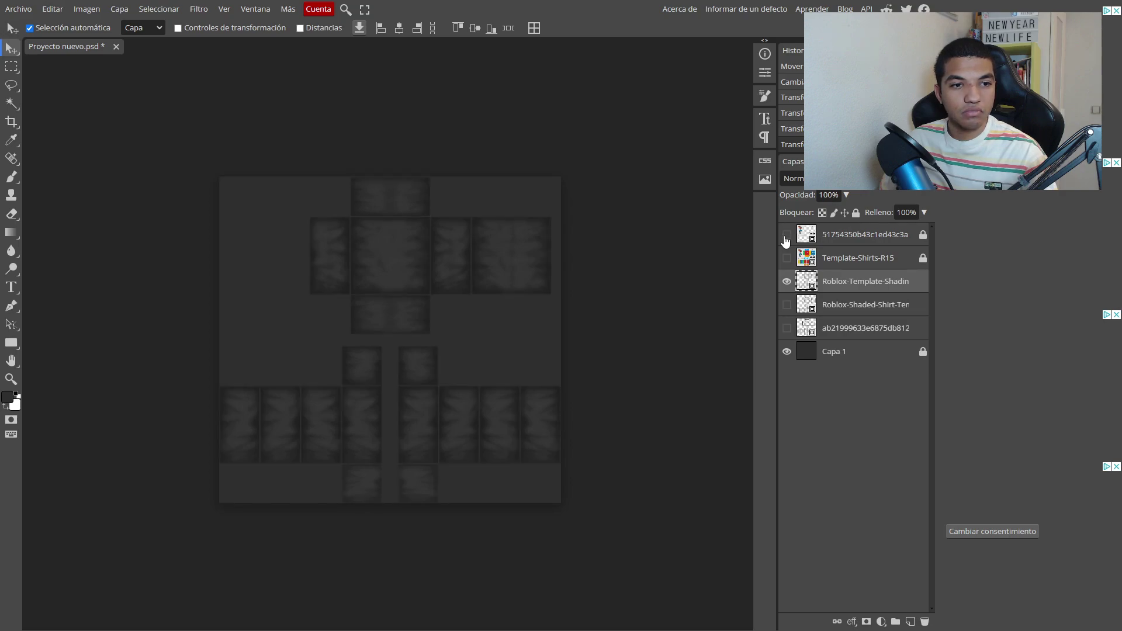
left_click(786, 236)
left_click(786, 236)
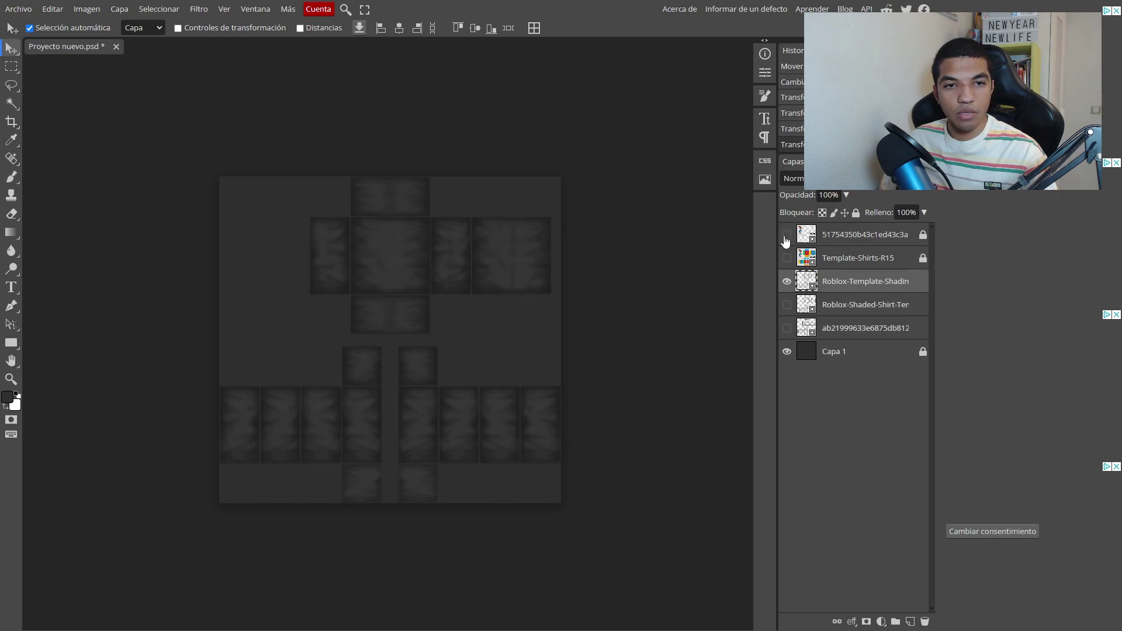
Step: Free-transform the Roblox-Template-Shadin layer to about 113% wide and 110% high, and show the transparent template overlay again
key("ctrl+alt+t")
left_click_drag(221, 339, 229, 339)
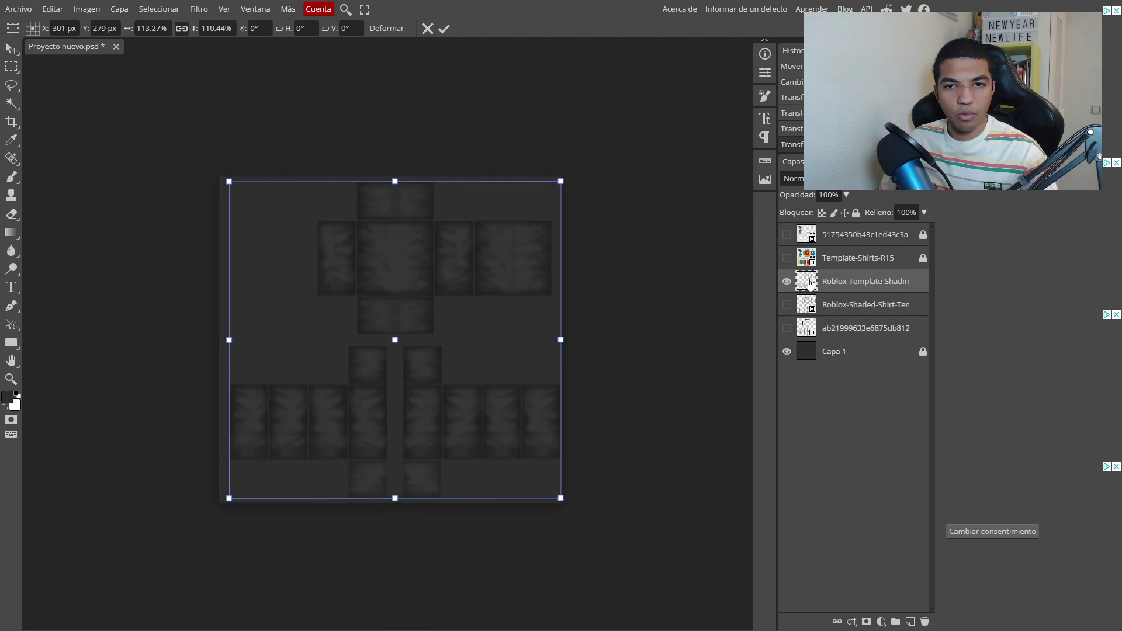
key("Return")
left_click(786, 235)
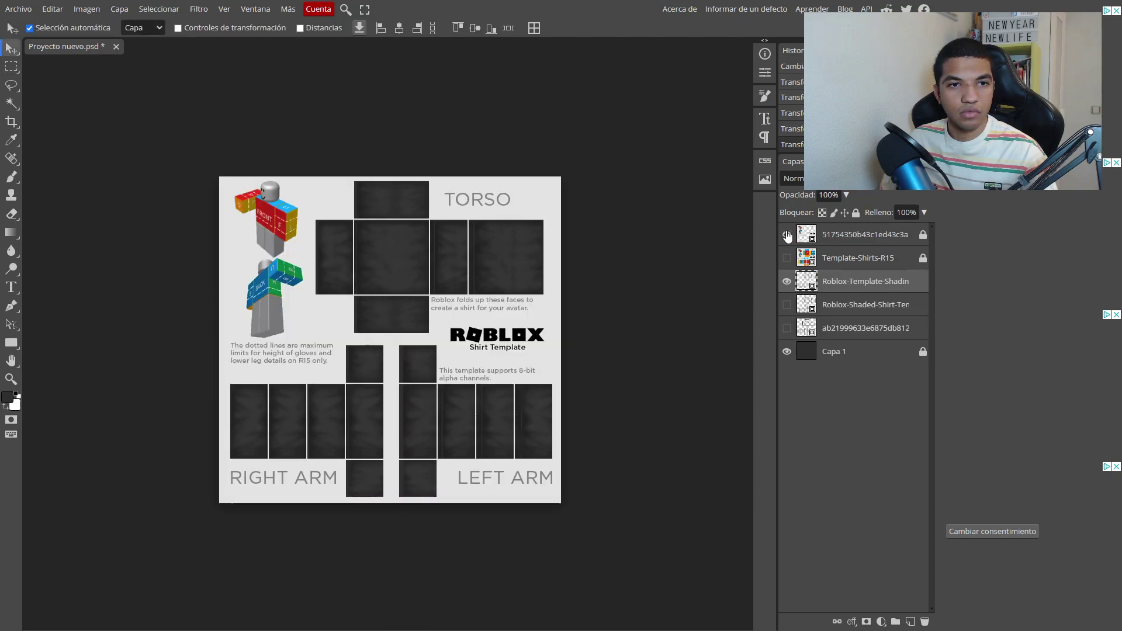
Step: Toggle the template overlay to compare the panel edges, and free-transform the Roblox-Template-Shadin layer to about 112% wide
left_click(786, 235)
left_click(787, 235)
left_click(787, 235)
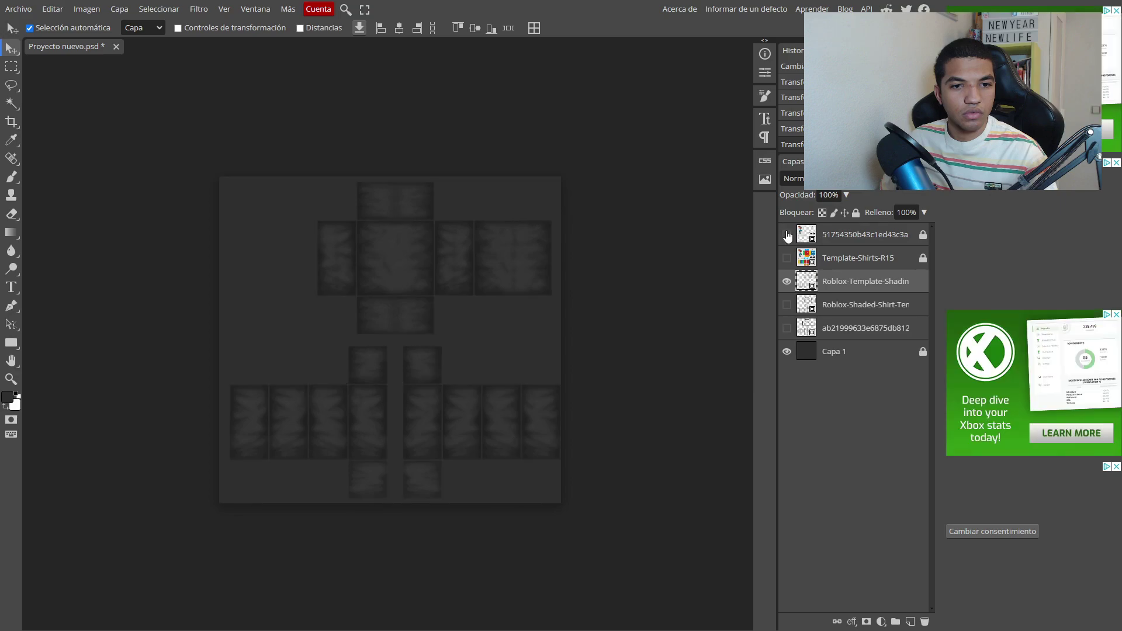
left_click(787, 235)
key("ctrl+t")
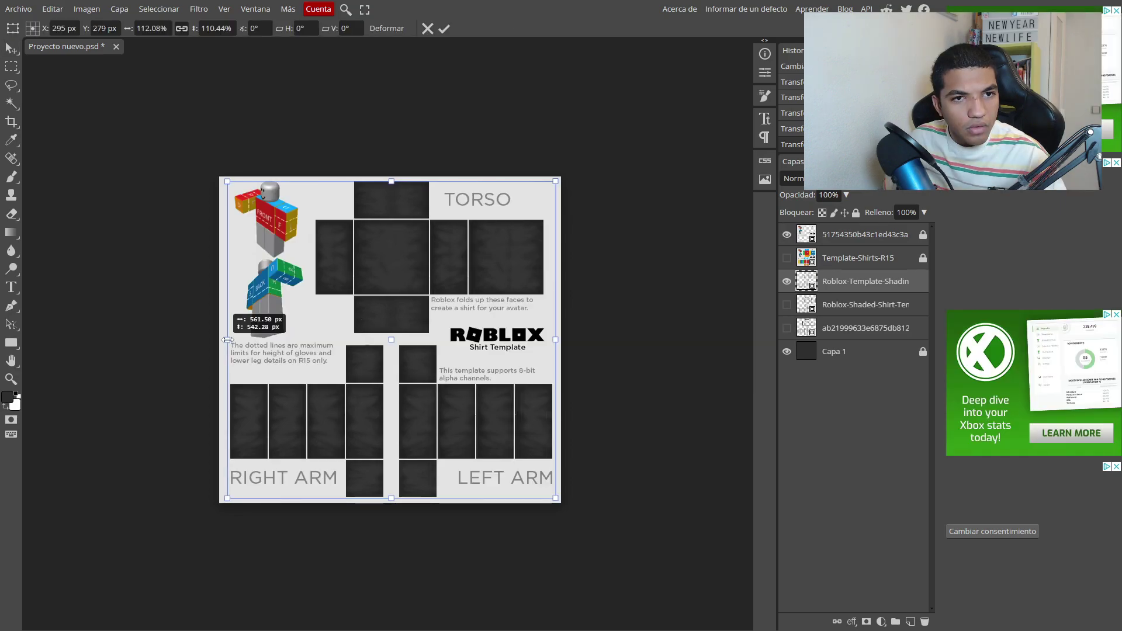
key("Return")
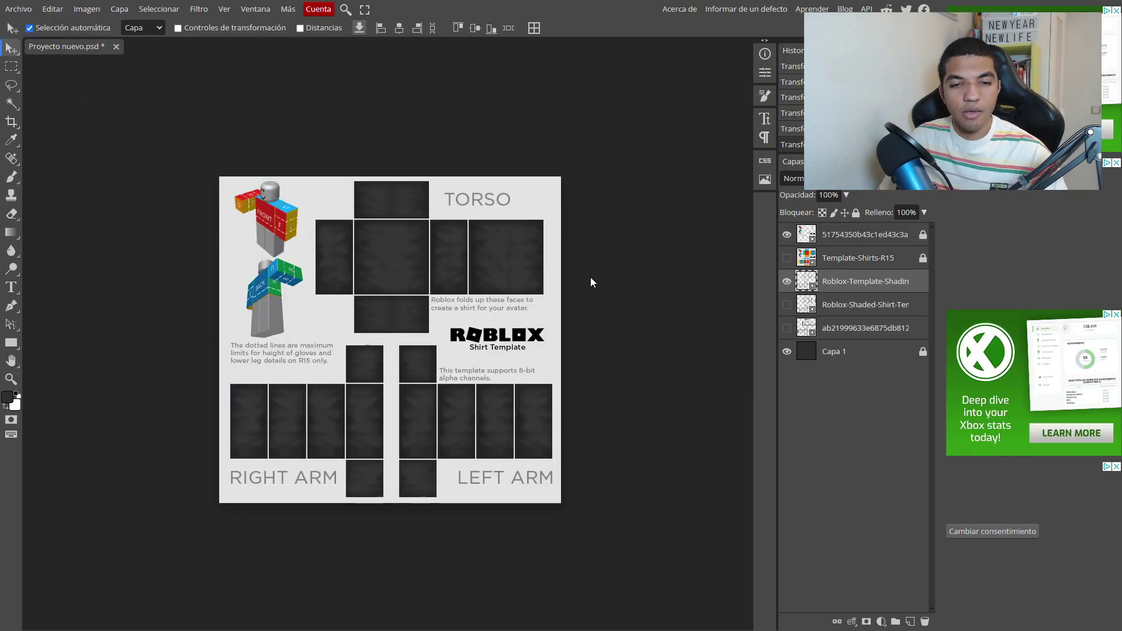
Step: Examine how the shading fits the arm and torso panels, and briefly show the Template-Shirts-R15 layer to check the panel labels
key("ctrl+plus")
key("ctrl+plus")
scroll(590, 277, "down", 5)
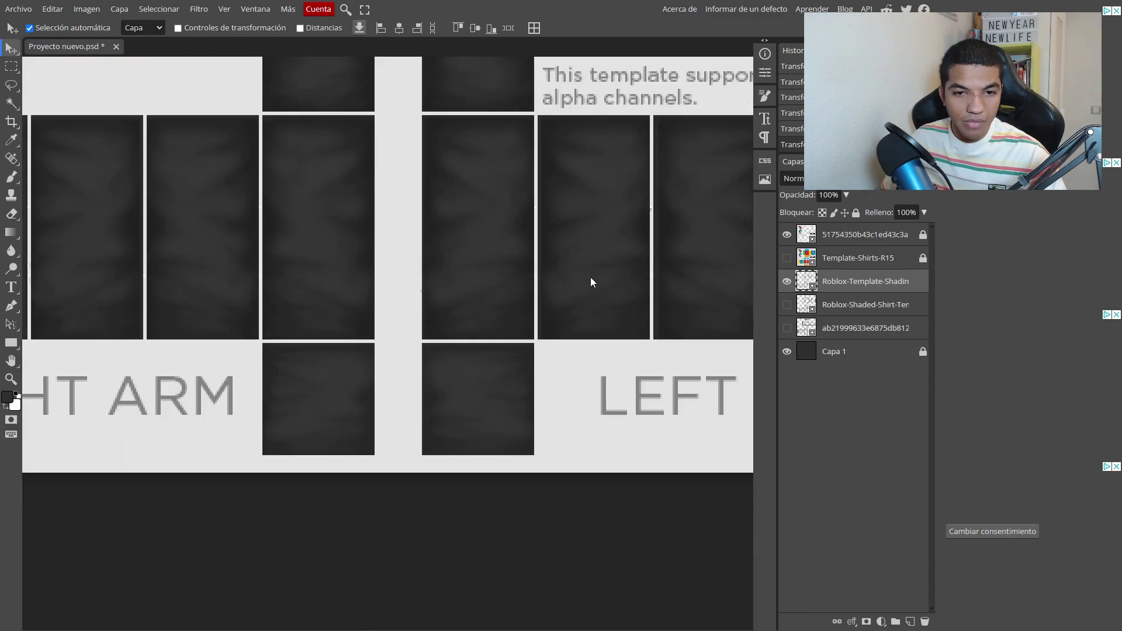
key("ctrl+minus")
key("ctrl+minus")
key("ctrl+plus")
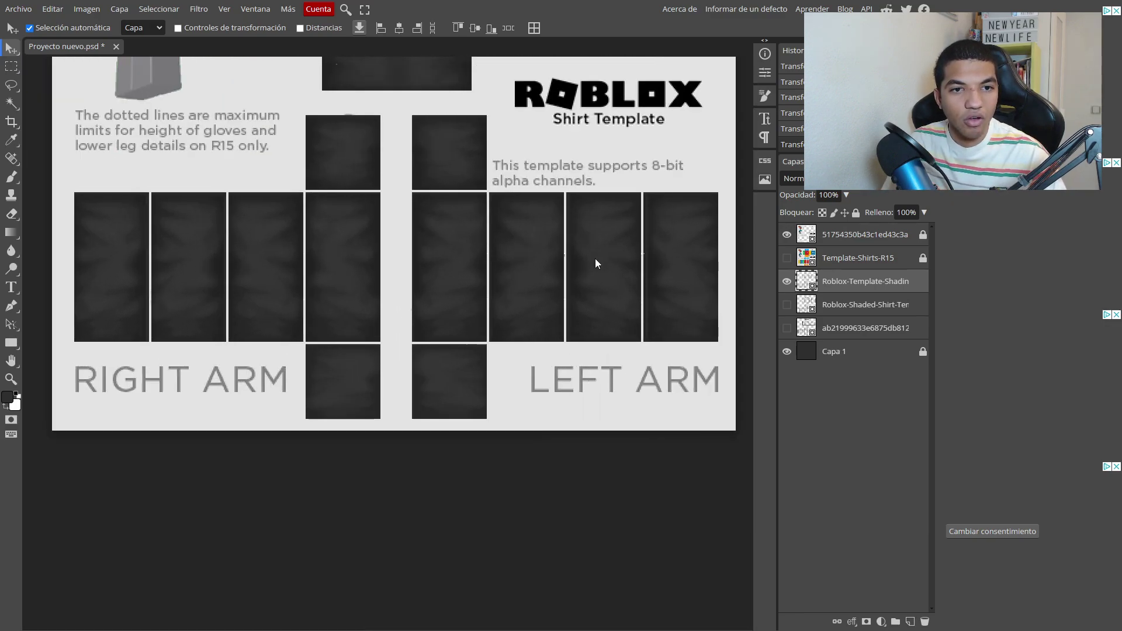
scroll(584, 254, "up", 5)
scroll(584, 255, "down", 2)
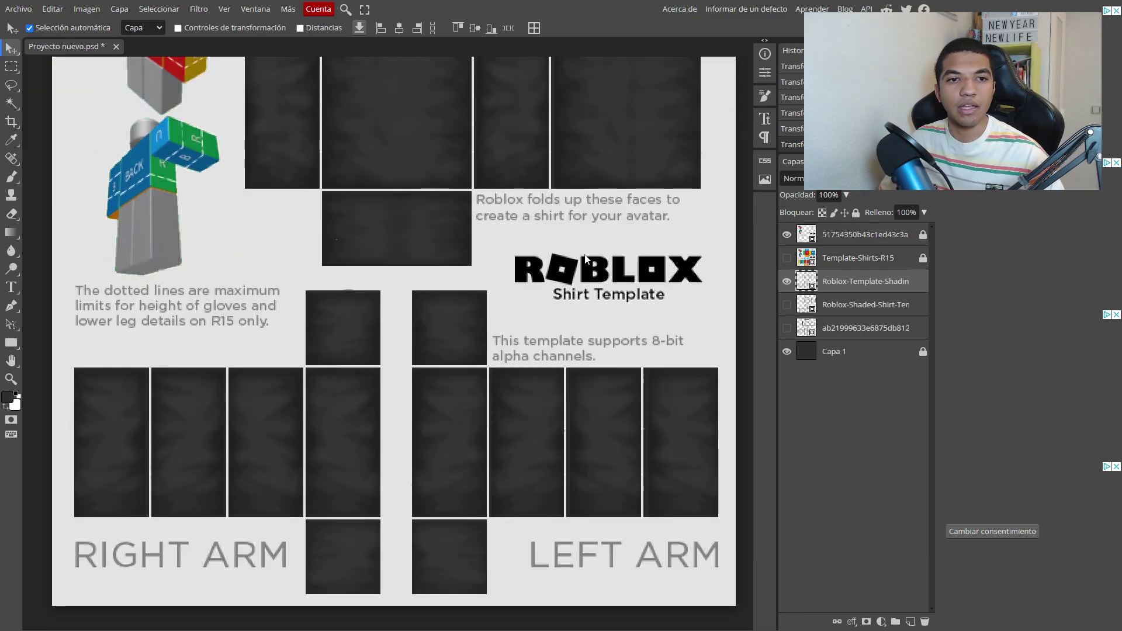
key("ctrl+minus")
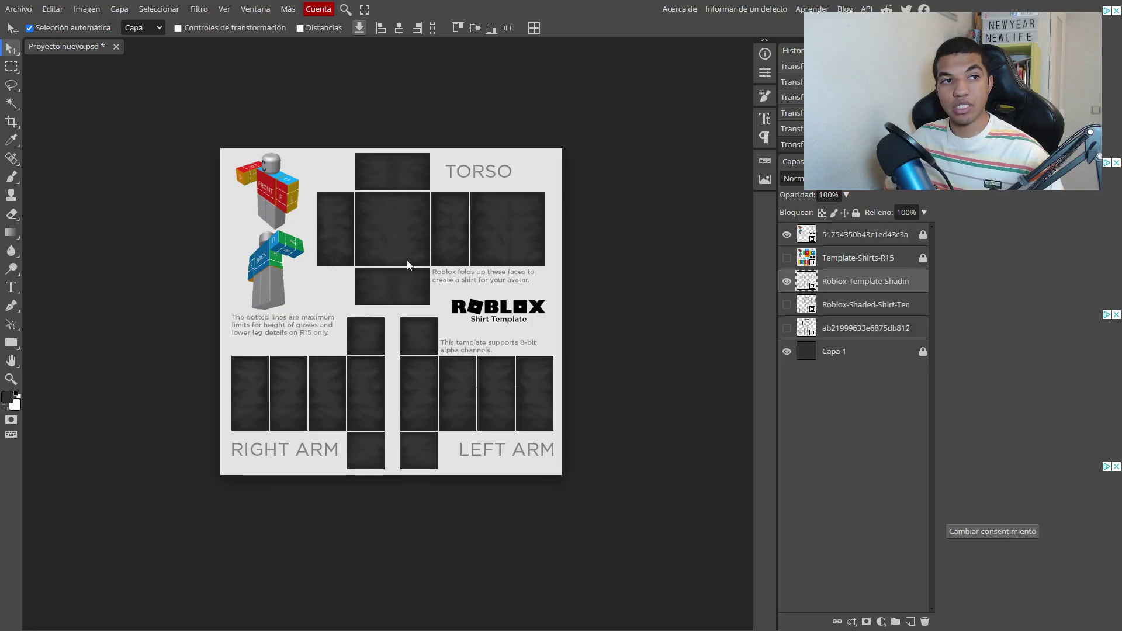
left_click(786, 259)
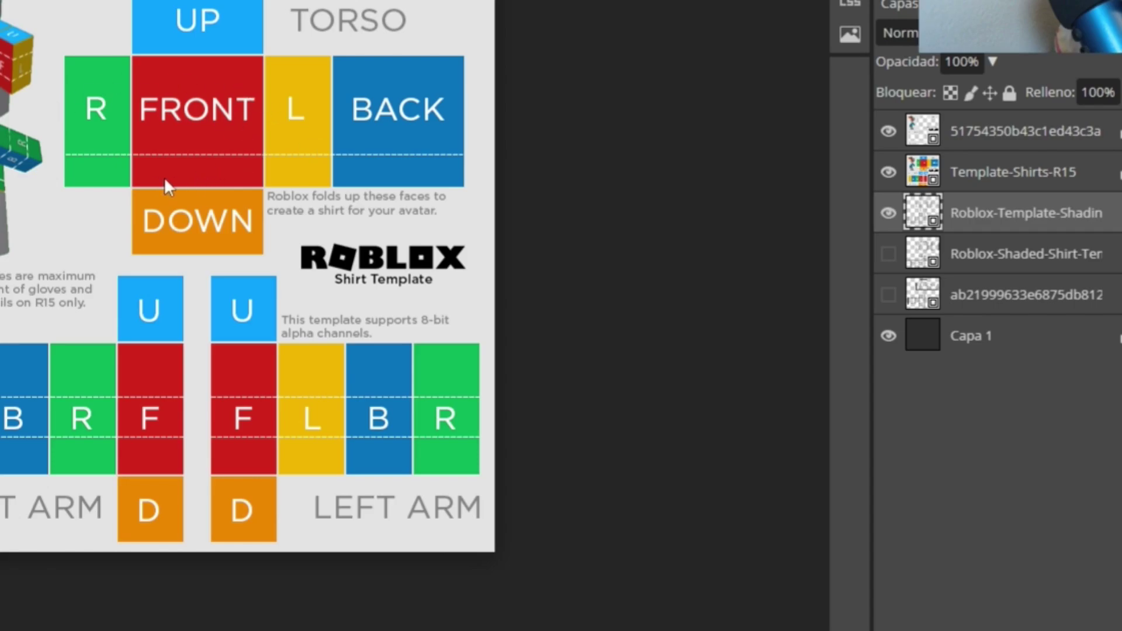
left_click(888, 172)
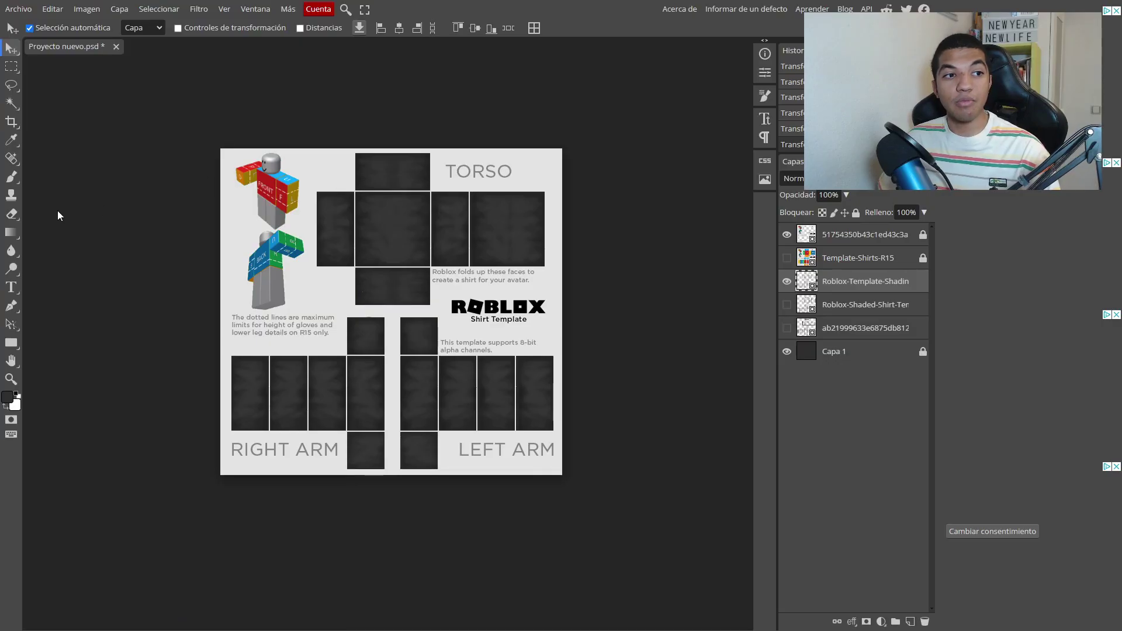
Step: Move Roblox-Template-Shadin directly above Capa 1 and delete the unused Roblox-Shaded-Shirt-Ter and ab21999633e6875db812 shading layers
left_click_drag(857, 296, 864, 331)
left_click(862, 307)
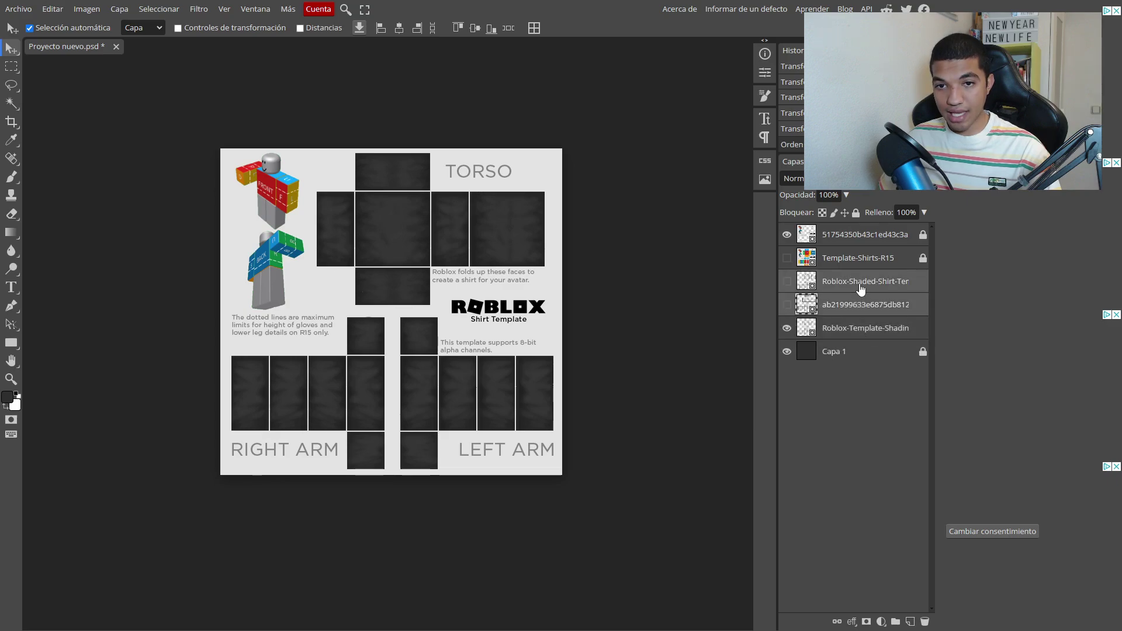
right_click(860, 288)
left_click(900, 375)
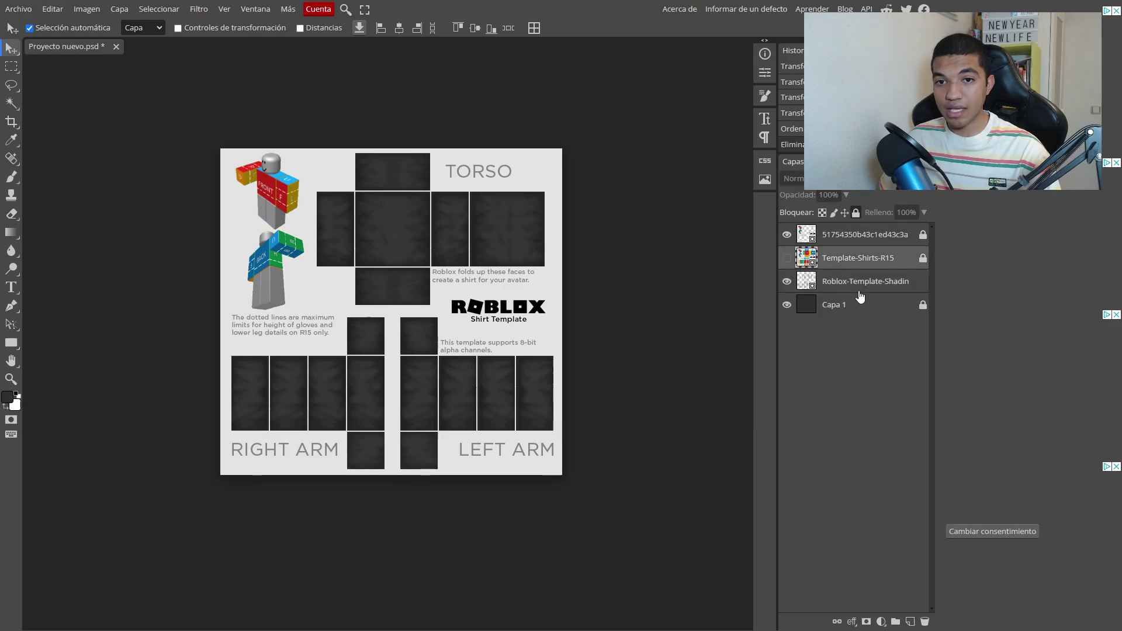
Step: Select Capa 1 and unlock it, keeping the Template-Shirts-R15 layer hidden
left_click(787, 258)
left_click(786, 258)
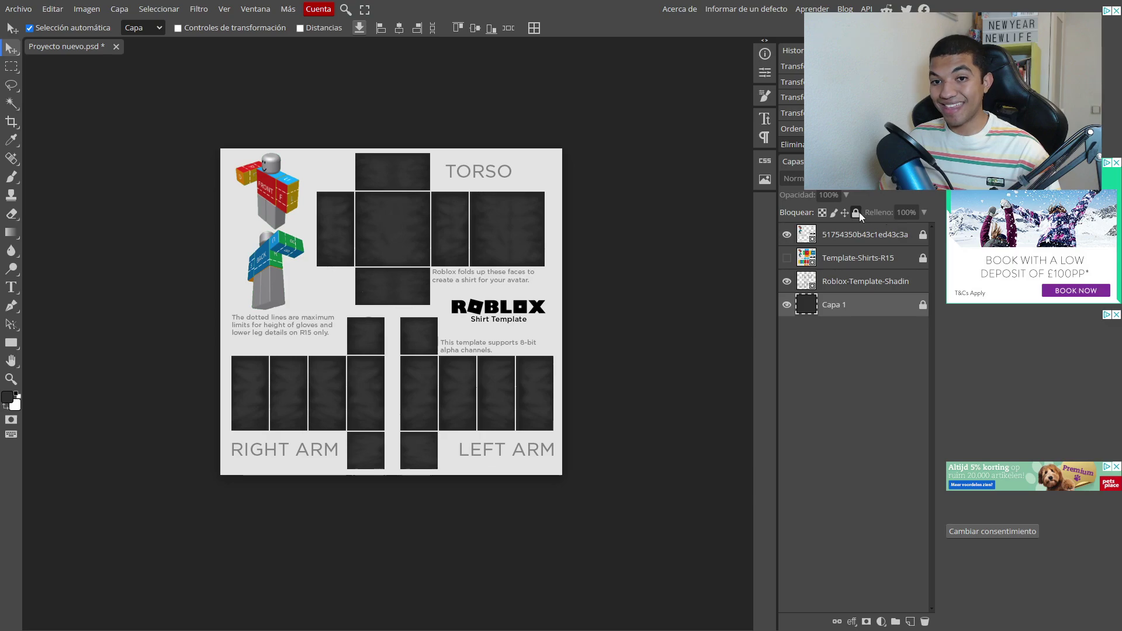
left_click(911, 308)
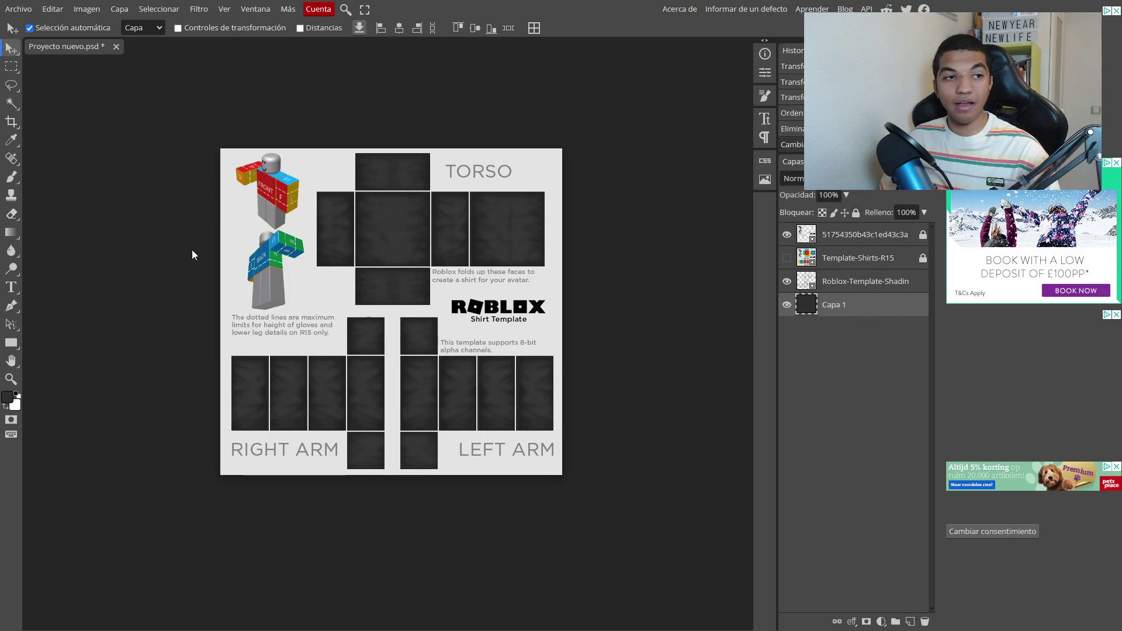
Step: Choose the Eraser tool, adjust its brush tip and test it on Capa 1 beside the upper torso panel
left_click(9, 217)
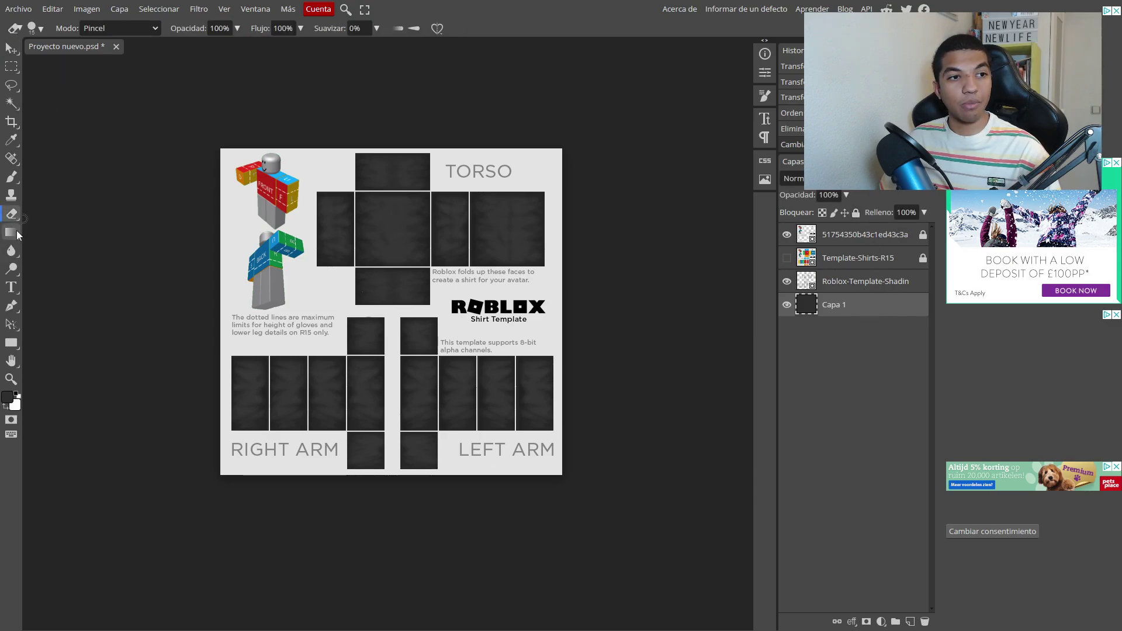
left_click(36, 28)
left_click_drag(129, 68, 124, 63)
left_click_drag(332, 173, 320, 170)
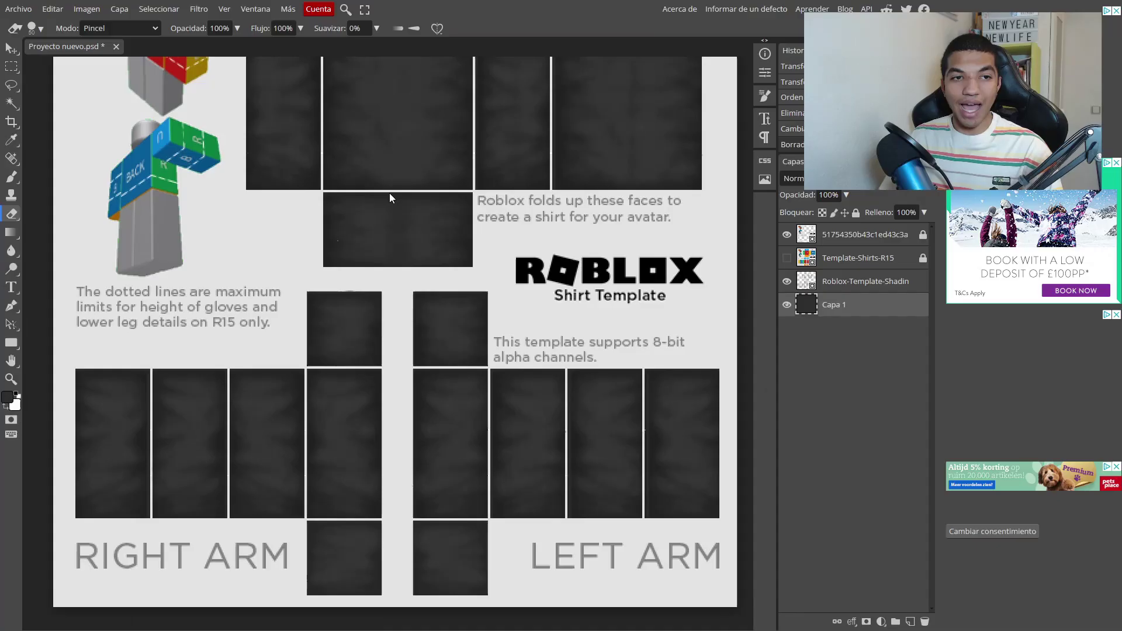
Step: Try erasing a round neck opening on Capa 1 where the front torso panel meets the panel above it, and undo it
scroll(280, 242, "up", 2)
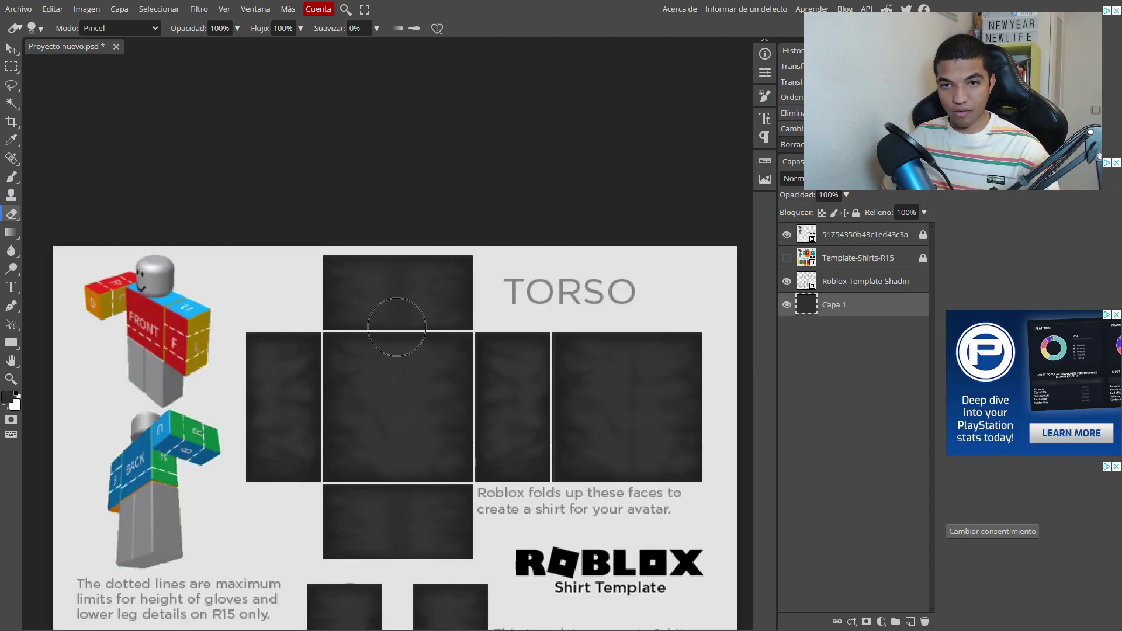
left_click(397, 326)
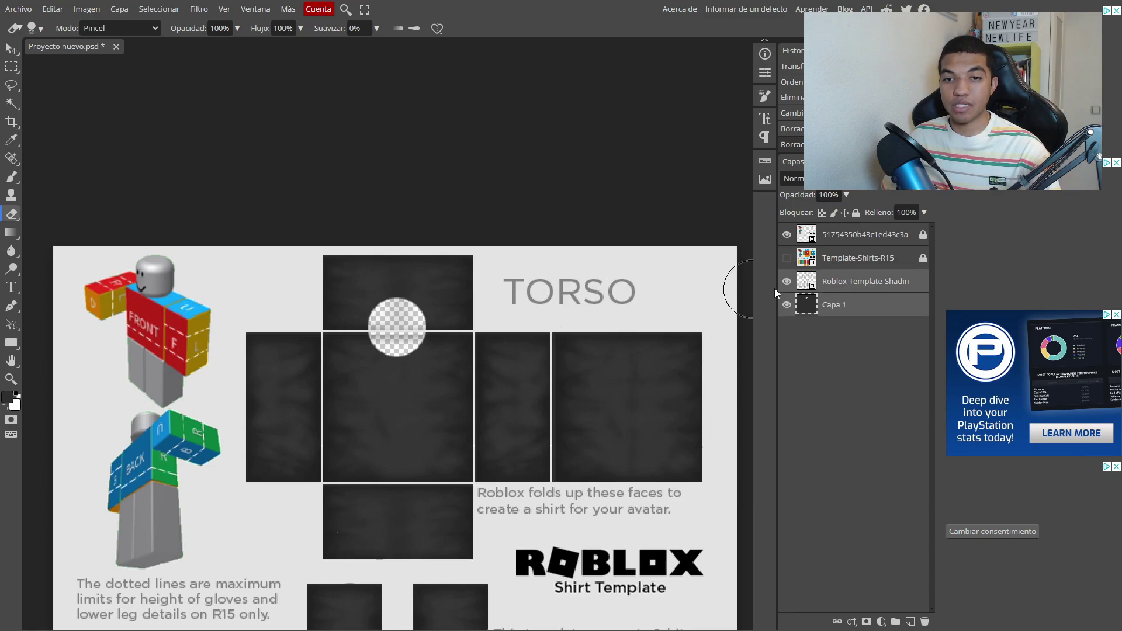
left_click(836, 288)
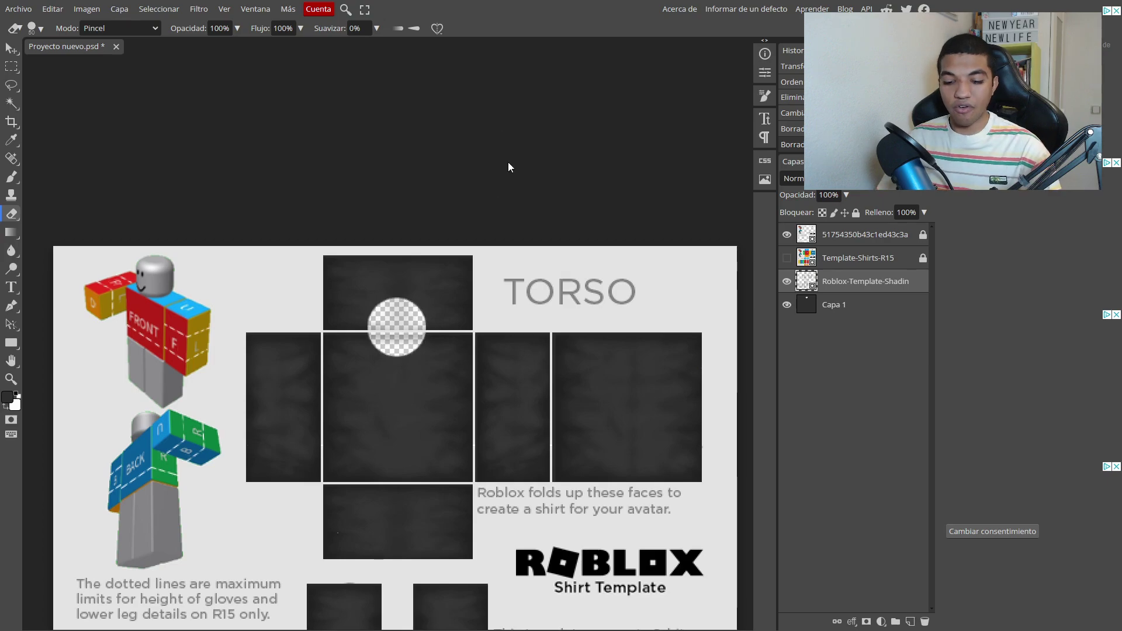
key("ctrl+z")
Step: Select the Roblox-Template-Shadin and Capa 1 layers together and merge them into a single layer
scroll(507, 167, "down", 3)
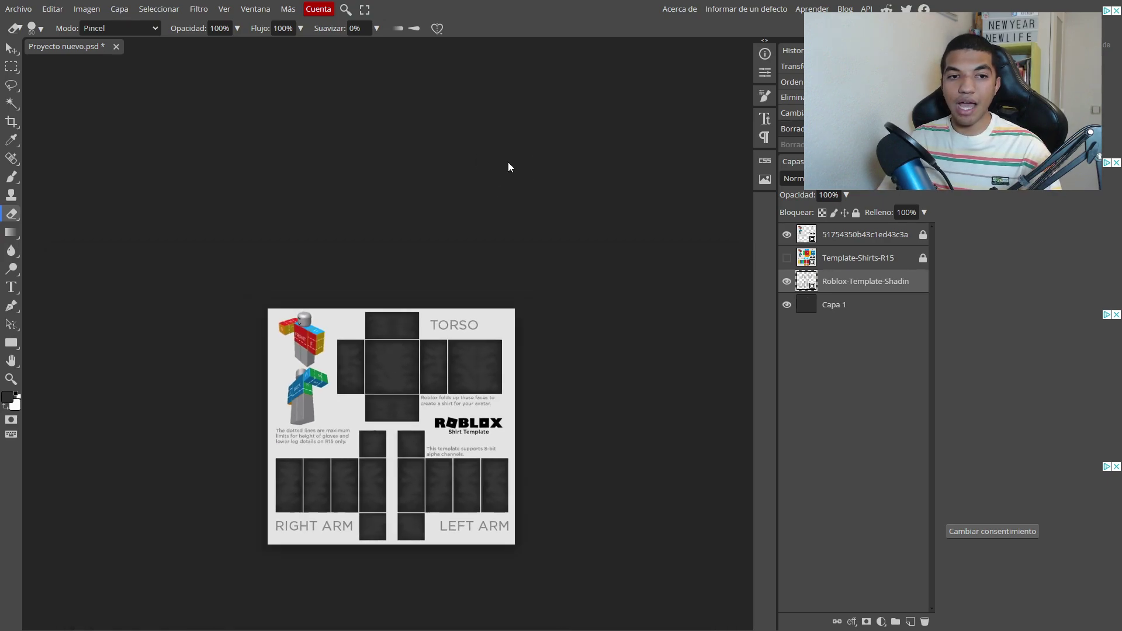
scroll(508, 166, "up", 2)
scroll(508, 168, "up", 2)
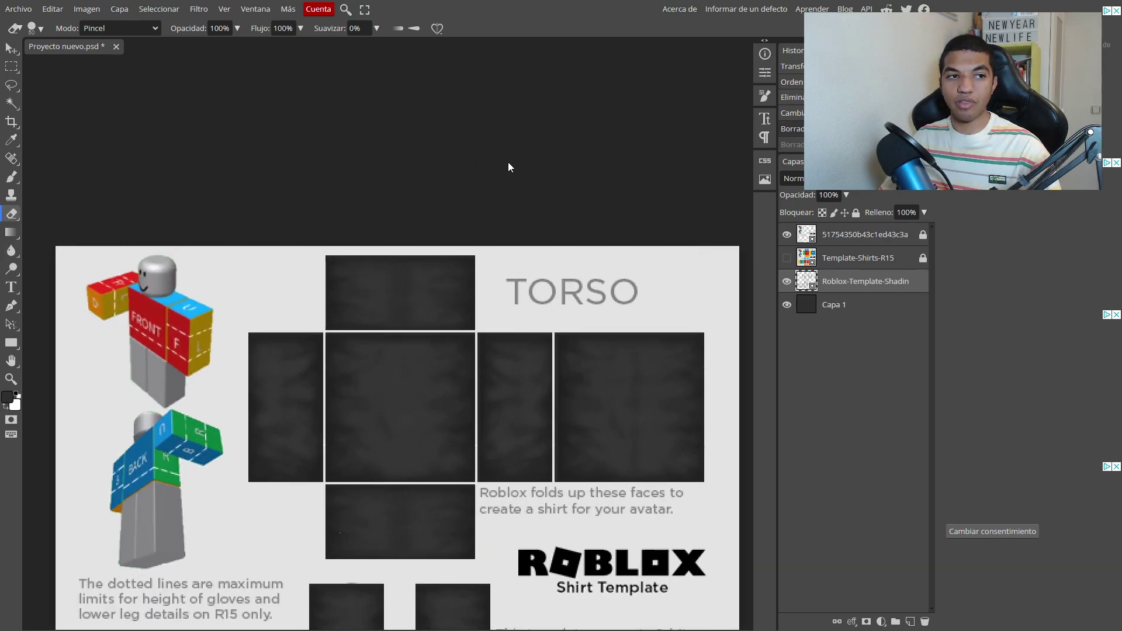
left_click(861, 308)
right_click(501, 220)
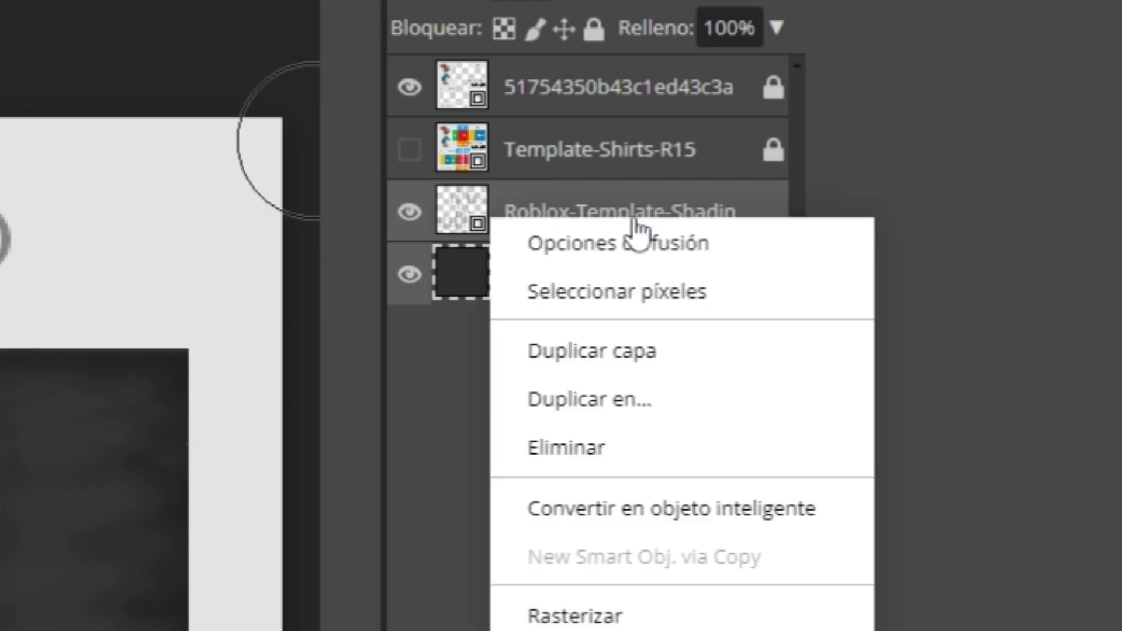
left_click(591, 220)
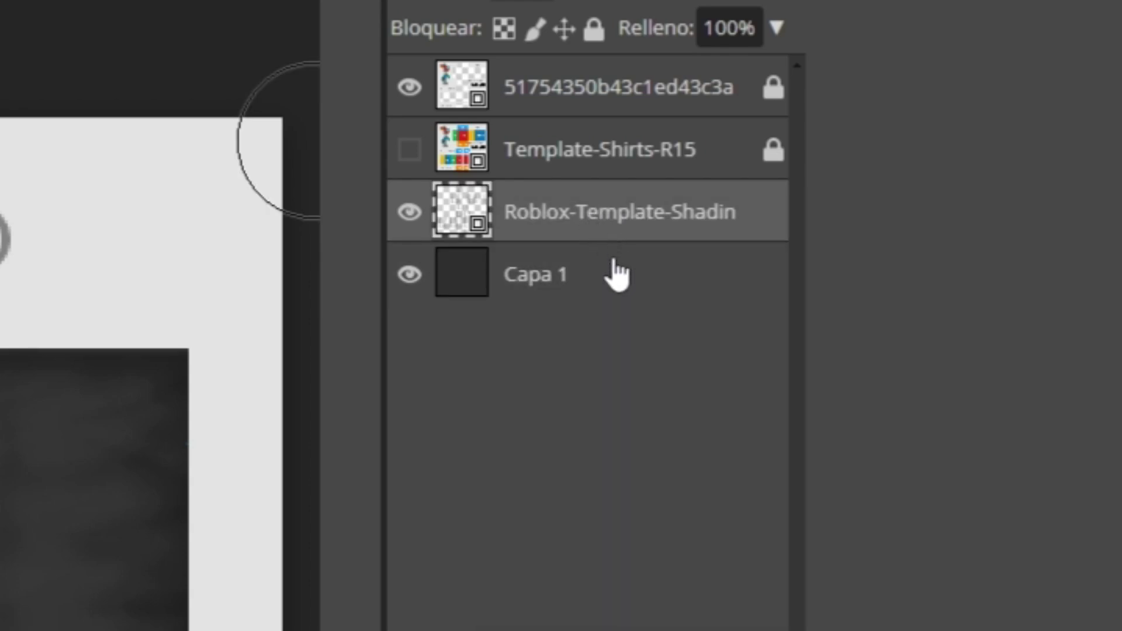
left_click(592, 298)
right_click(603, 225)
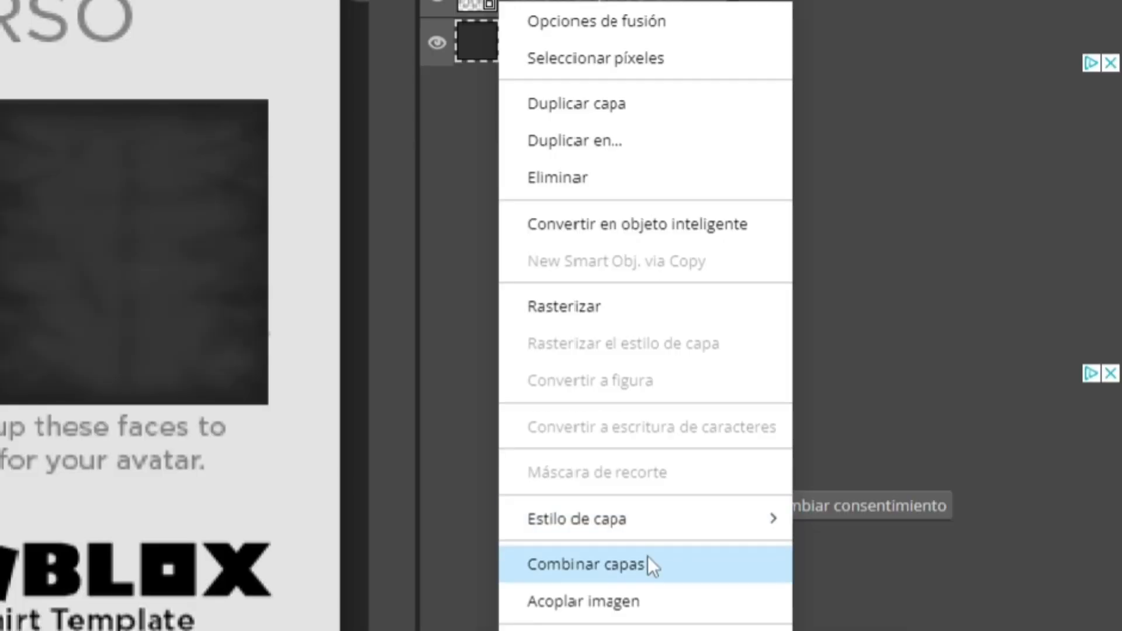
left_click(648, 556)
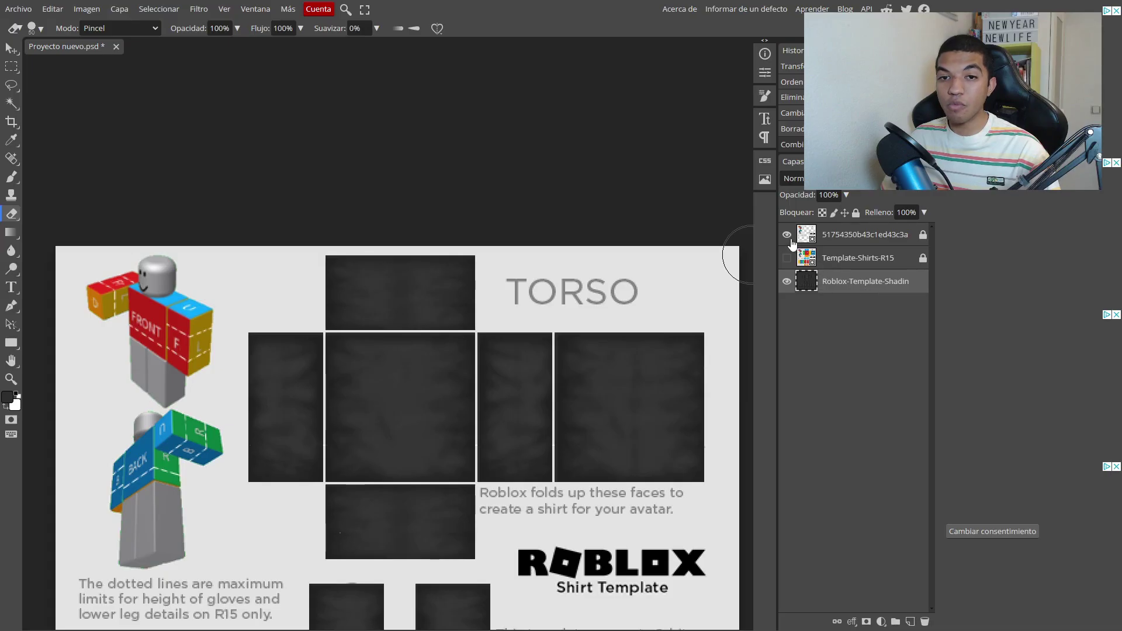
Step: Check the merged layer without the template overlay, and erase a round neck opening at the top edge of the front torso panel
left_click(786, 234)
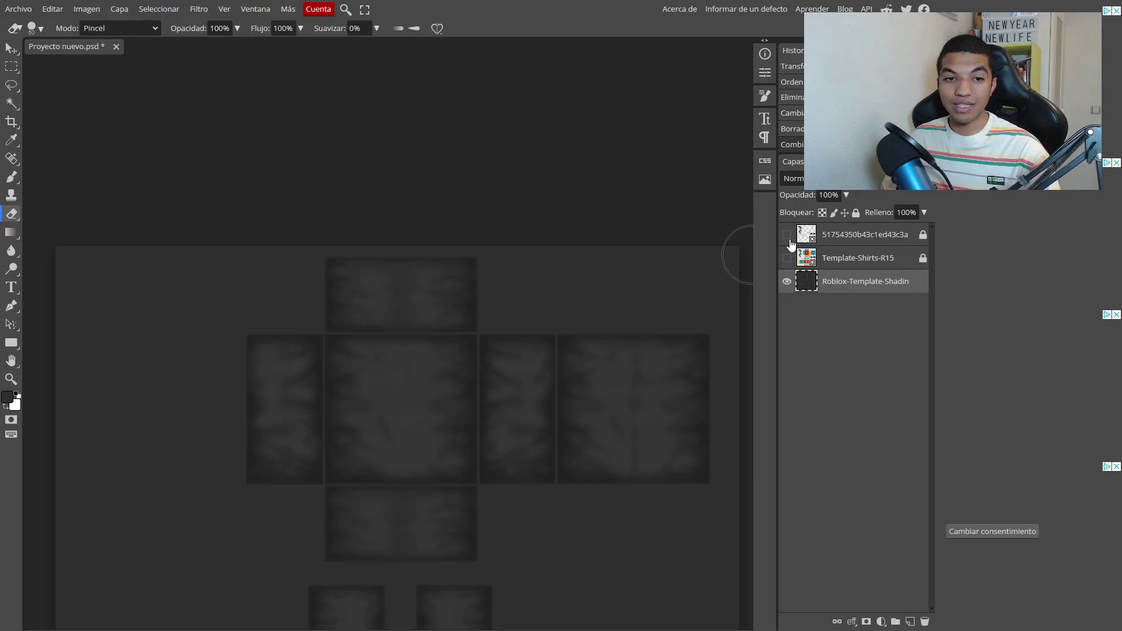
scroll(717, 317, "down", 3)
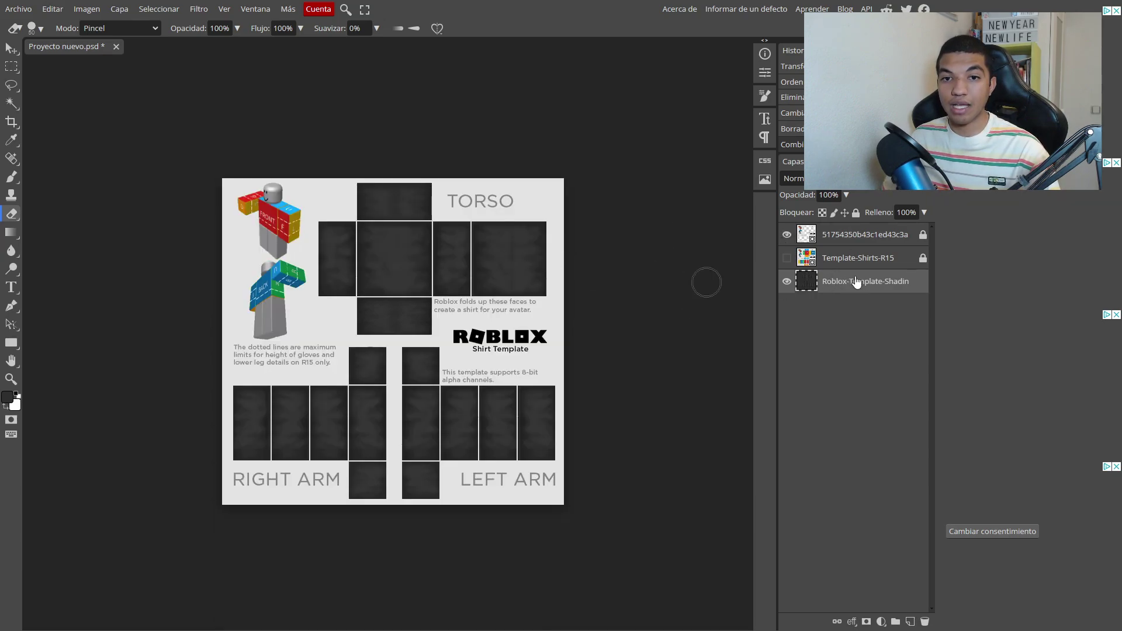
scroll(478, 237, "up", 5)
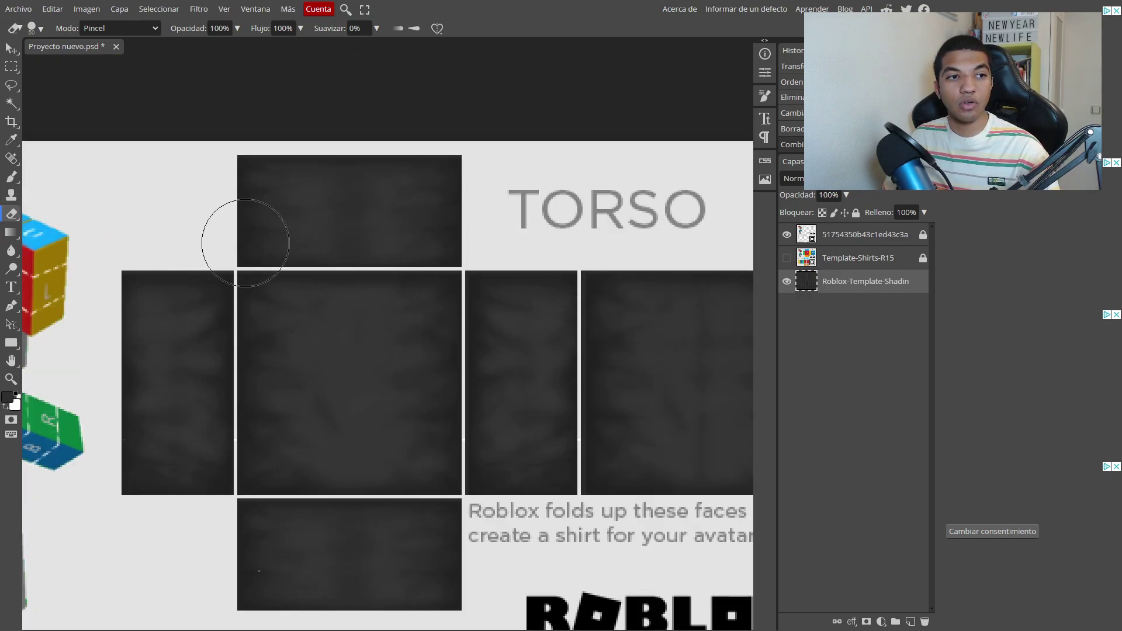
left_click(349, 266)
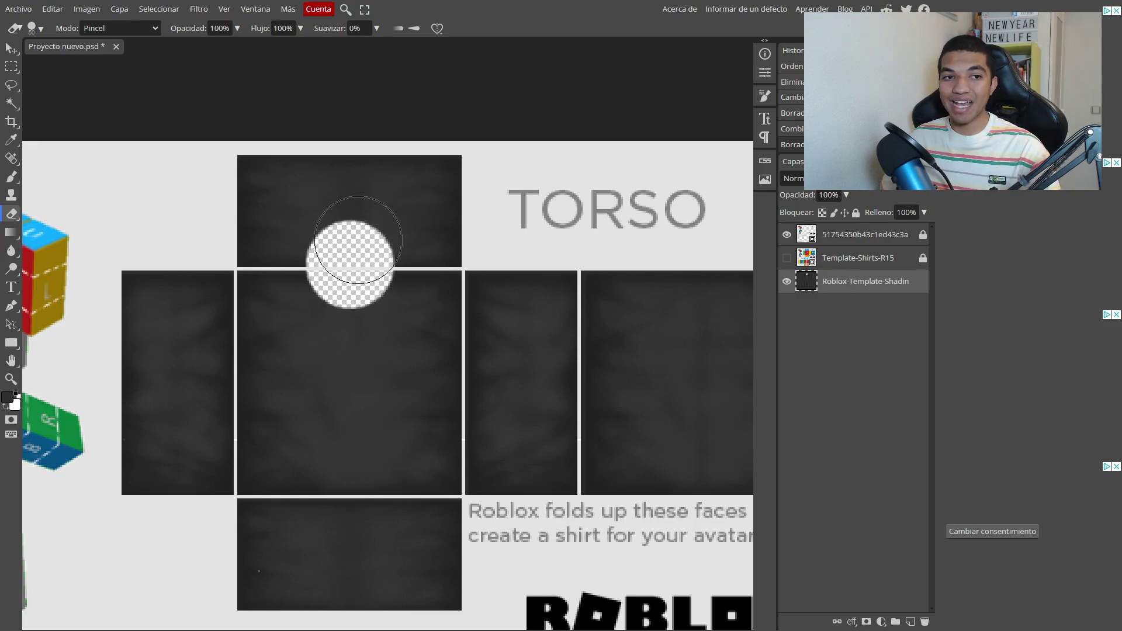
scroll(360, 278, "down", 5)
scroll(360, 275, "up", 3)
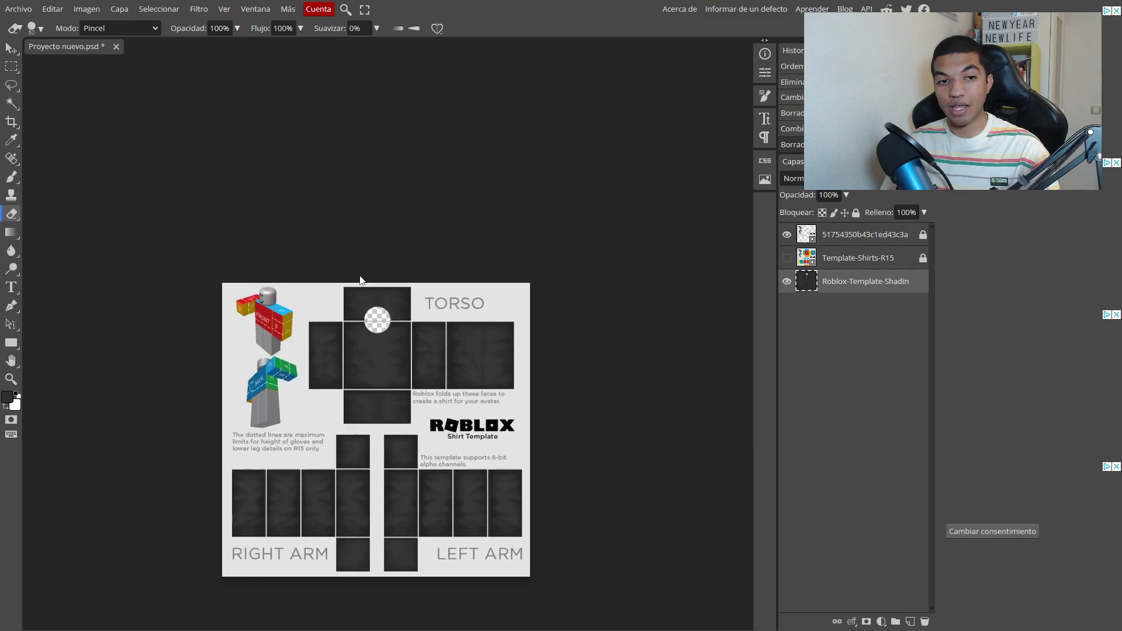
left_click_drag(360, 284, 386, 116)
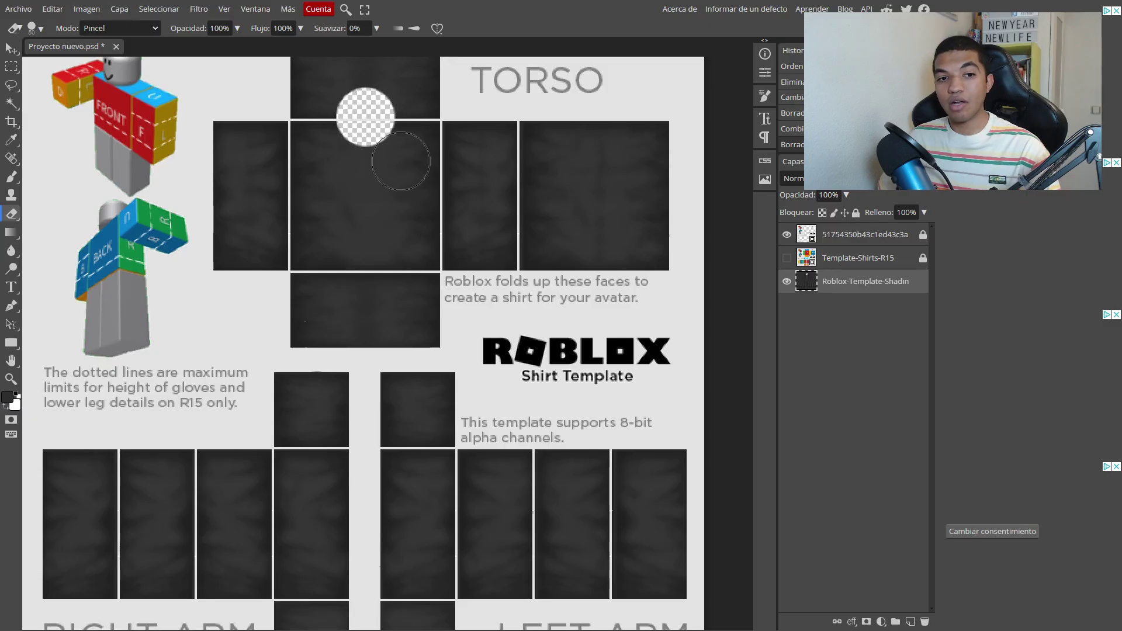
scroll(400, 161, "down", 2)
scroll(401, 161, "up", 2)
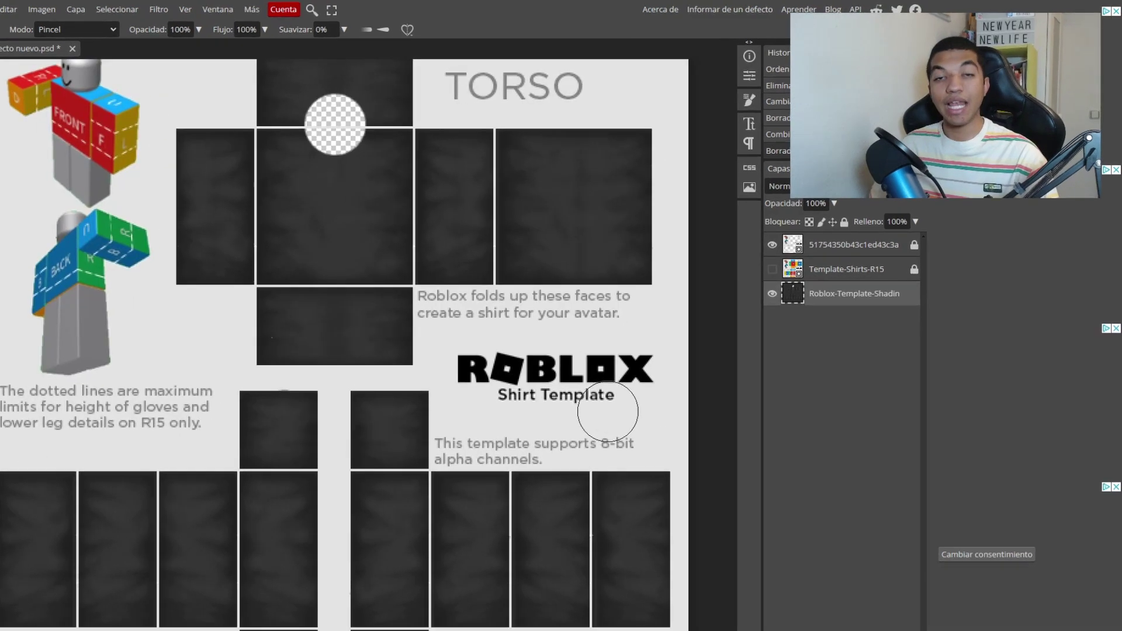
scroll(576, 440, "down", 2)
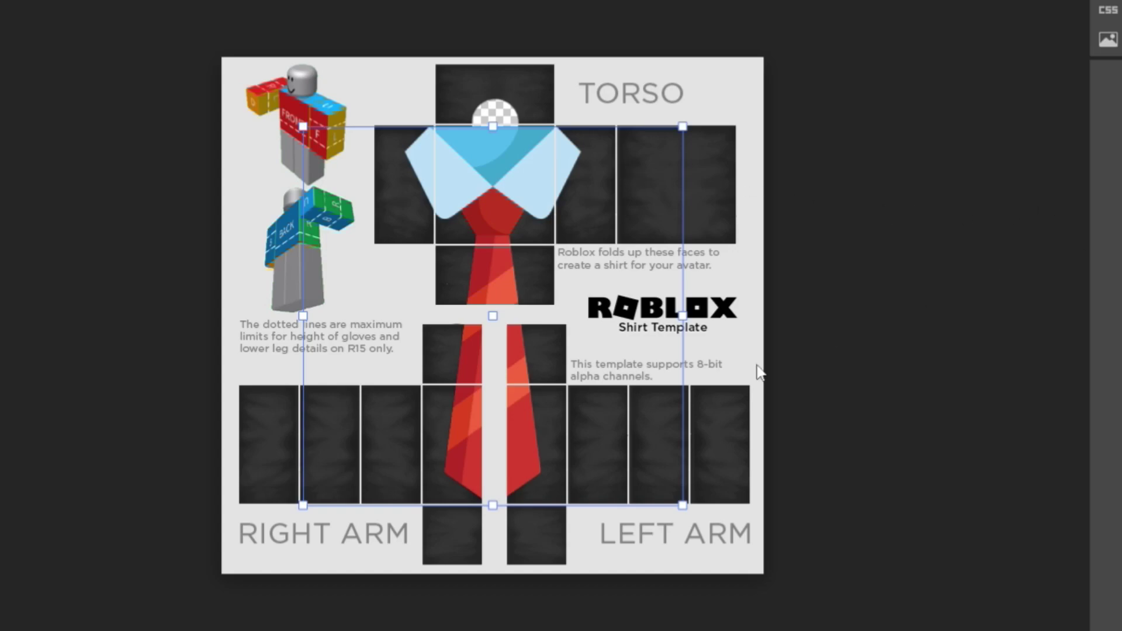
Step: Scale the placed collar-and-tie image to 18.46% and centre it under the neck opening on the front torso panel
left_click_drag(683, 505, 514, 236)
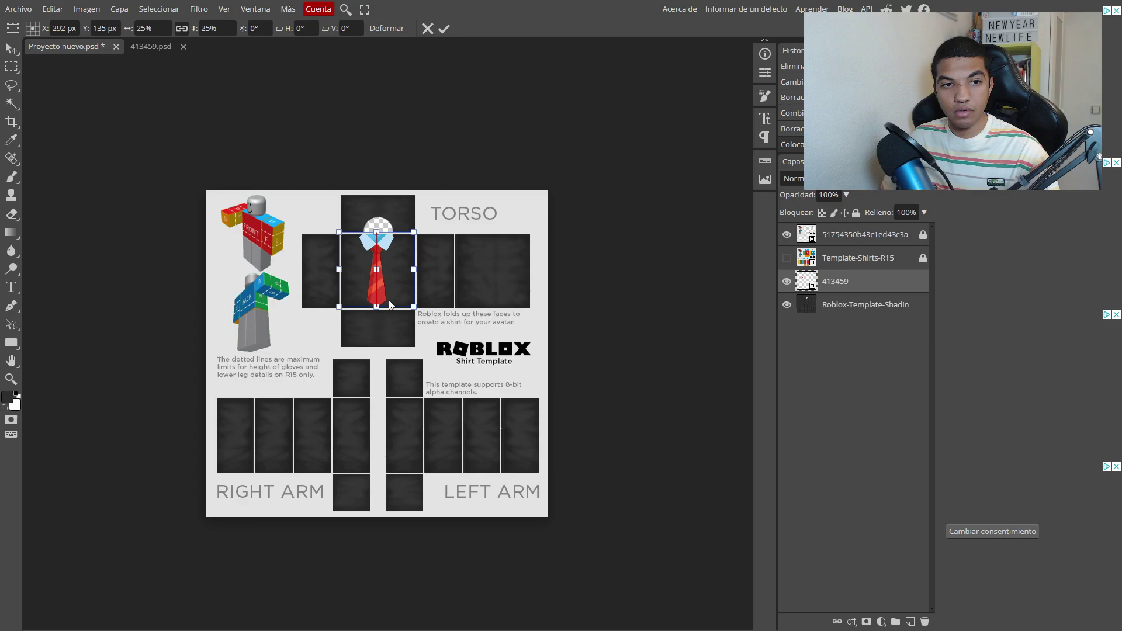
left_click_drag(337, 308, 386, 280)
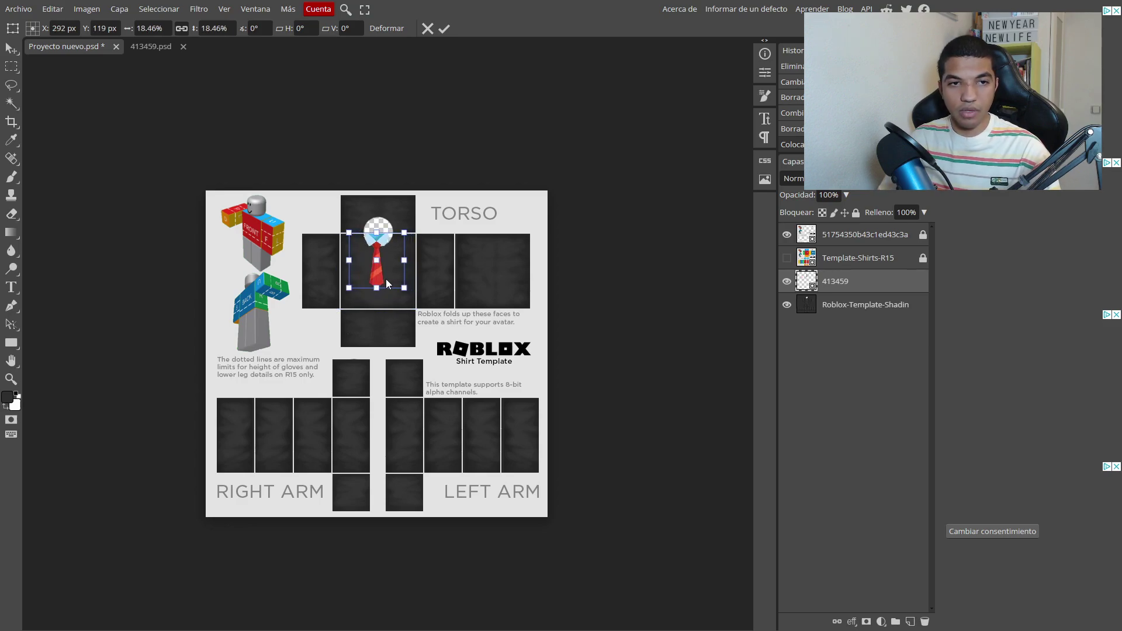
scroll(386, 278, "up", 5)
key("Return")
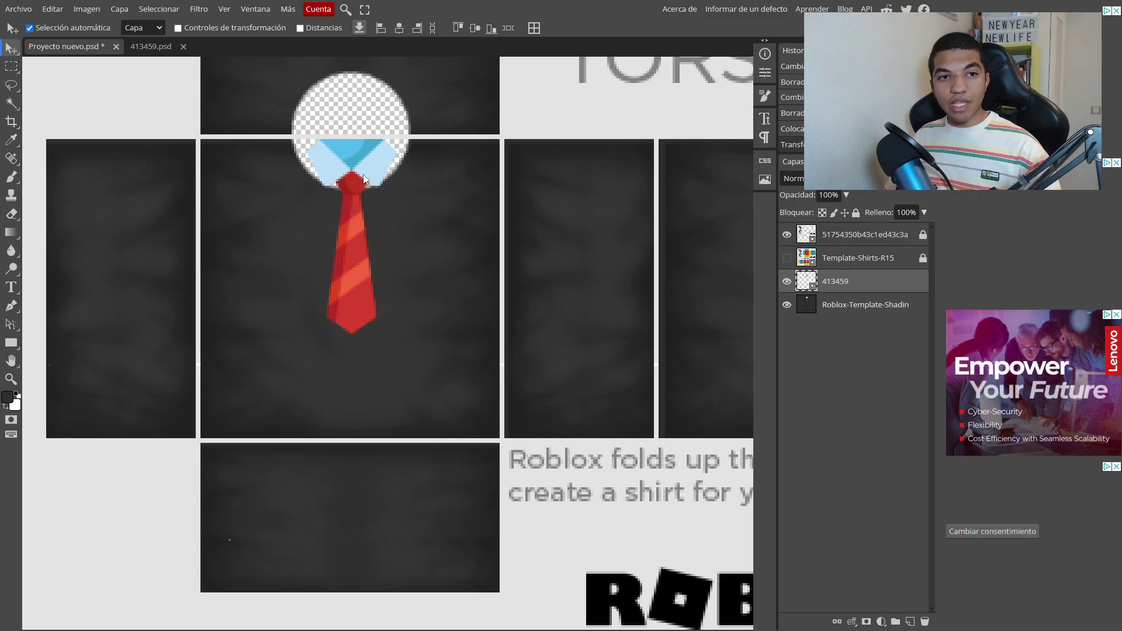
left_click_drag(363, 174, 362, 178)
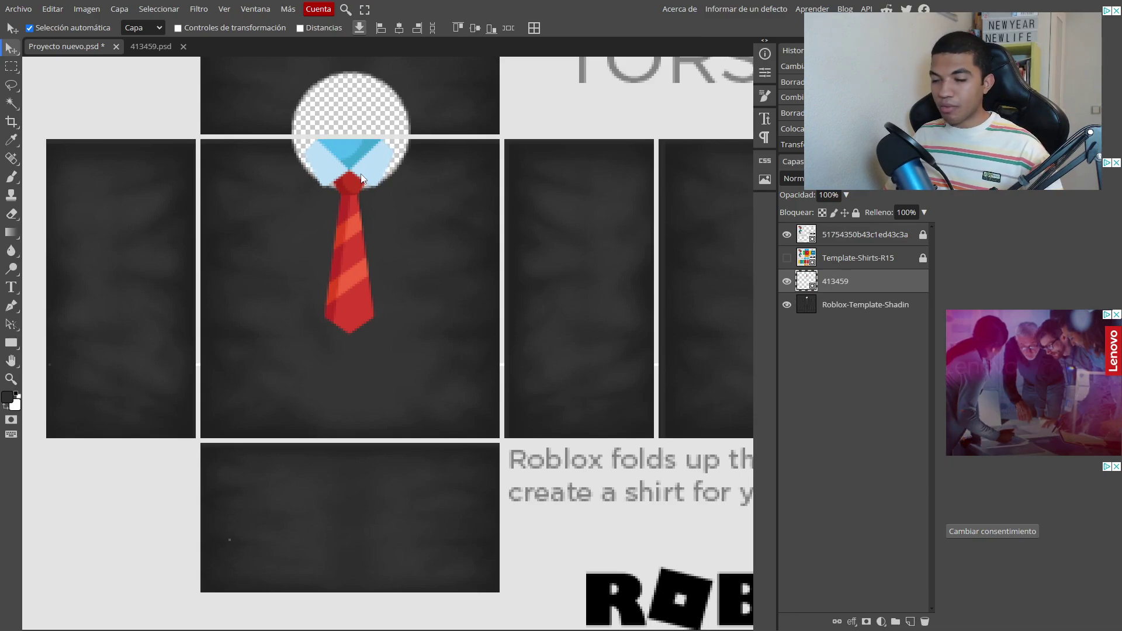
Step: Sample the collar's light blue as the foreground colour and set the Brush size to 4 px
left_click(11, 143)
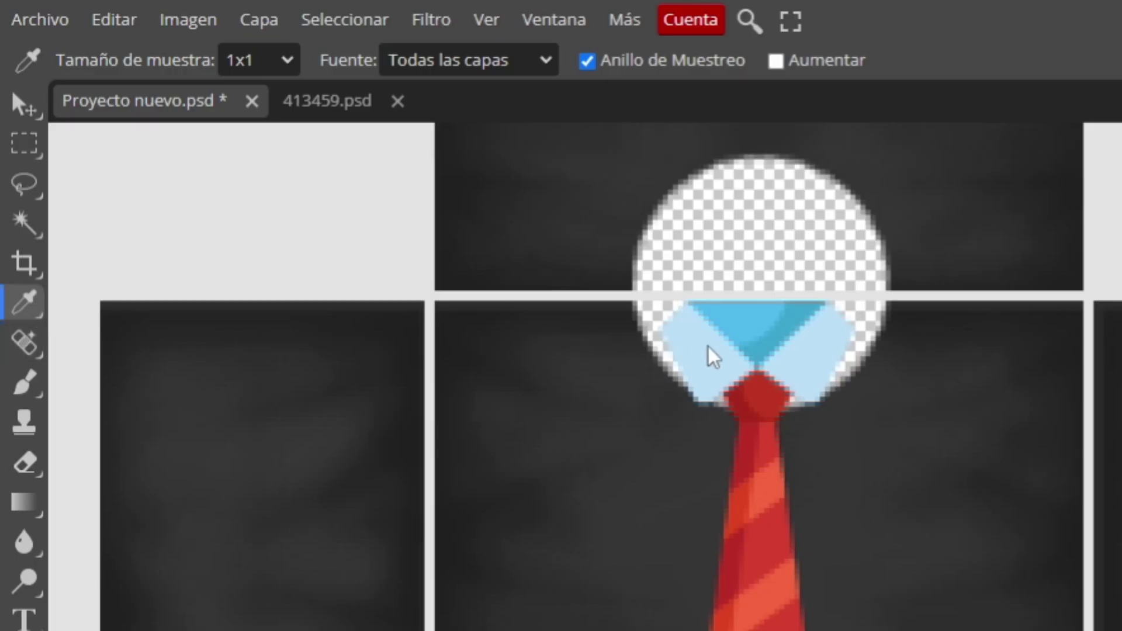
left_click_drag(710, 353, 702, 349)
left_click(24, 383)
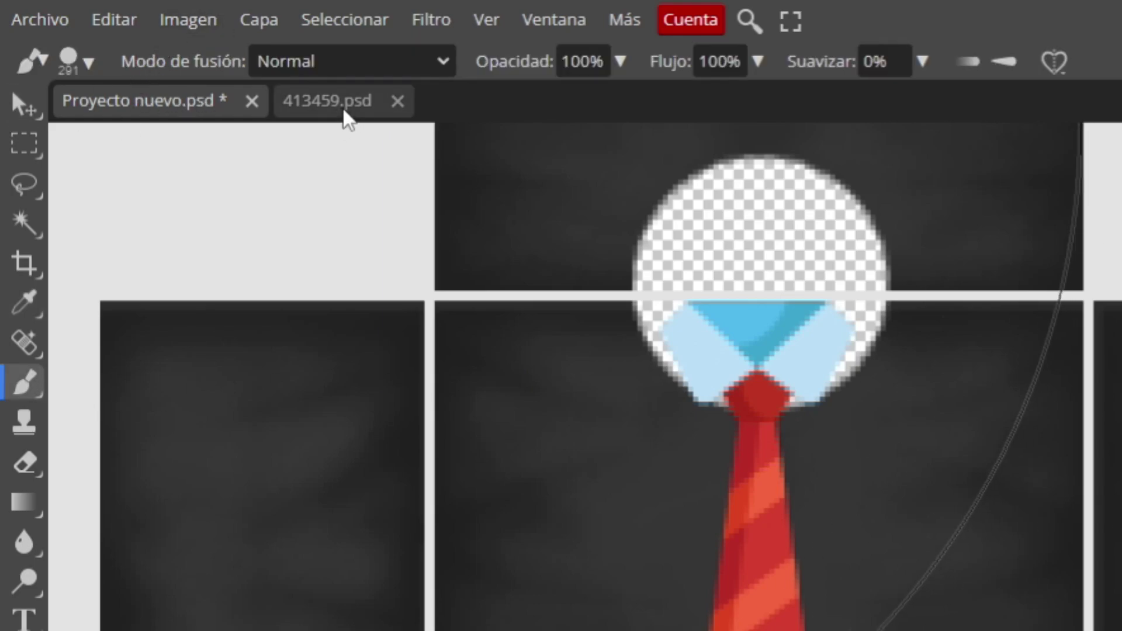
left_click(70, 60)
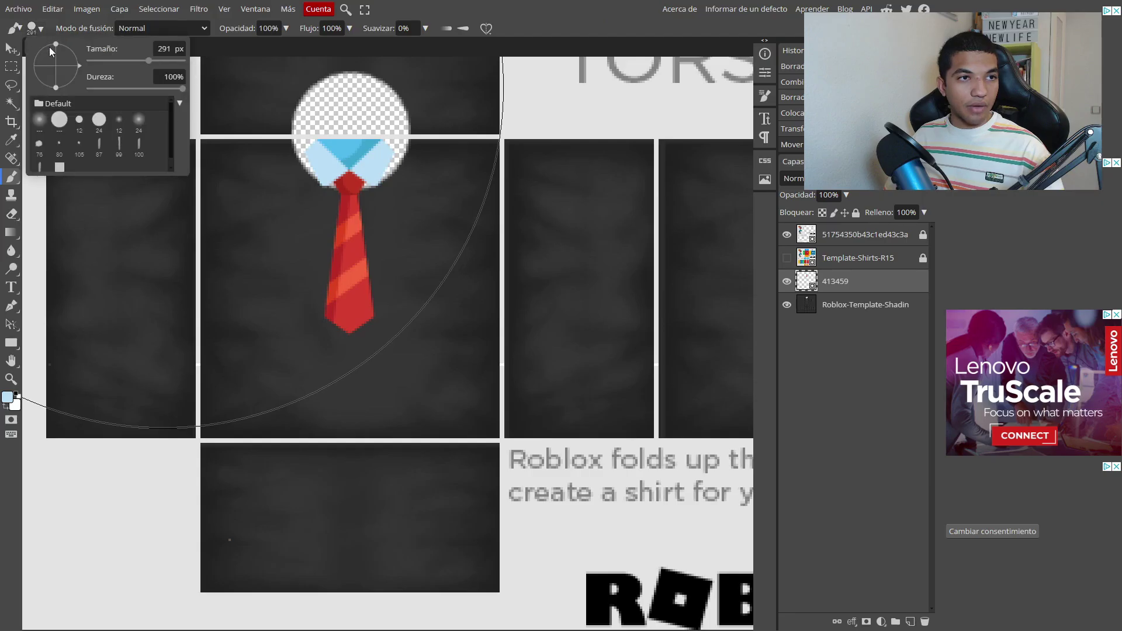
left_click(100, 61)
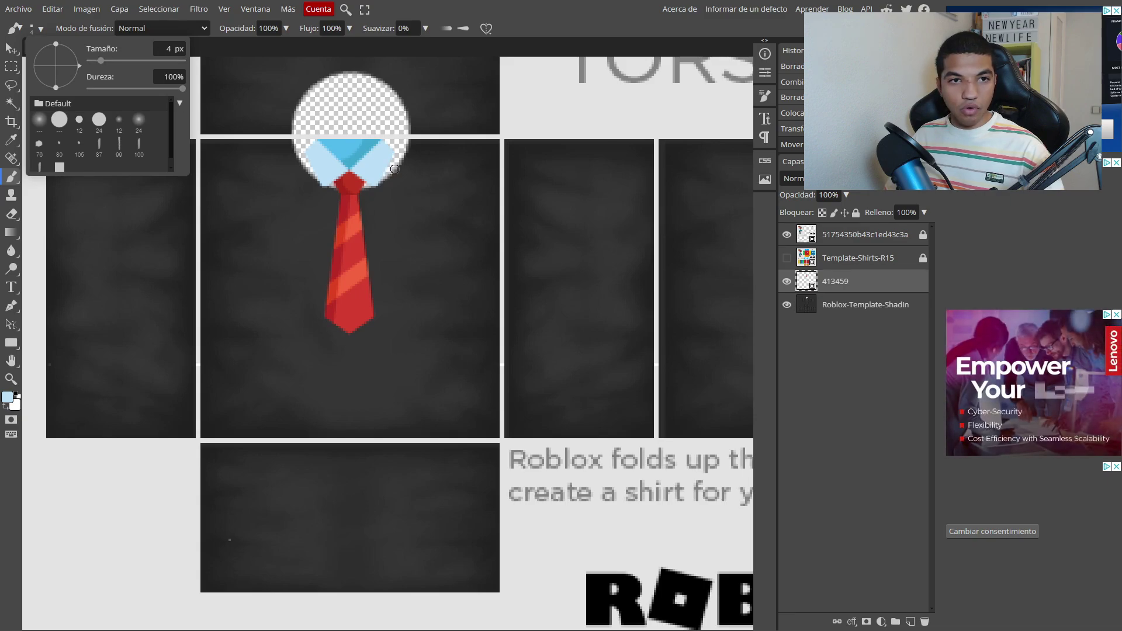
Step: Add a new layer above the 413459 layer and paint a light blue ring along the edge of the neck opening
left_click(910, 622)
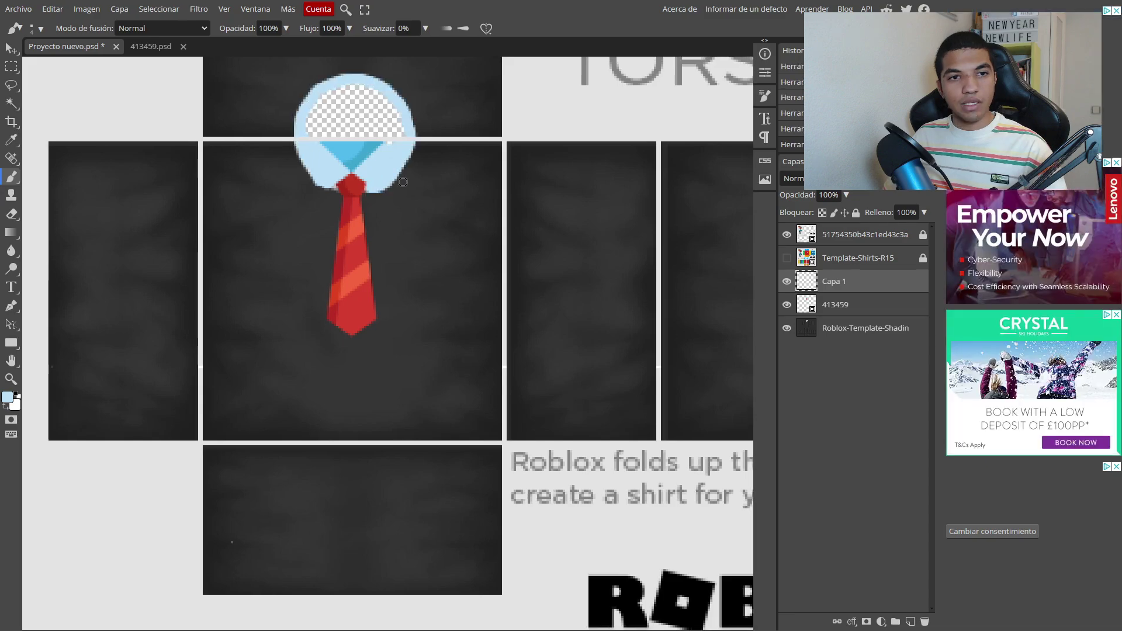
scroll(405, 182, "down", 3)
scroll(405, 181, "up", 2)
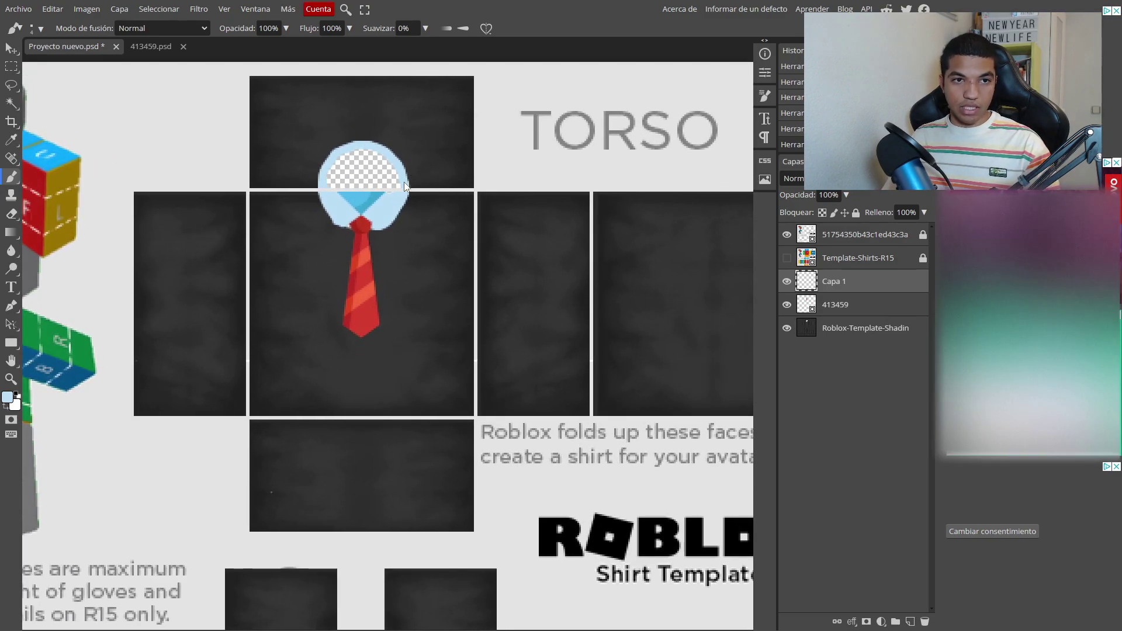
Step: Make an elliptical selection around the neck opening and try painting its lower part light blue on Capa 1
left_click(9, 69)
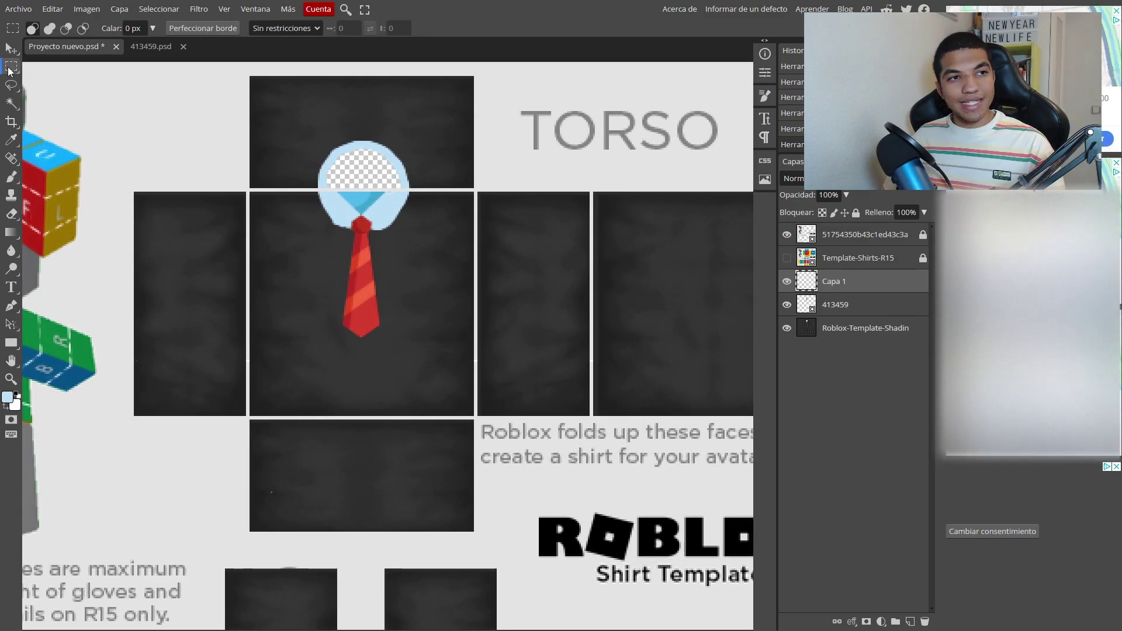
left_click(9, 70)
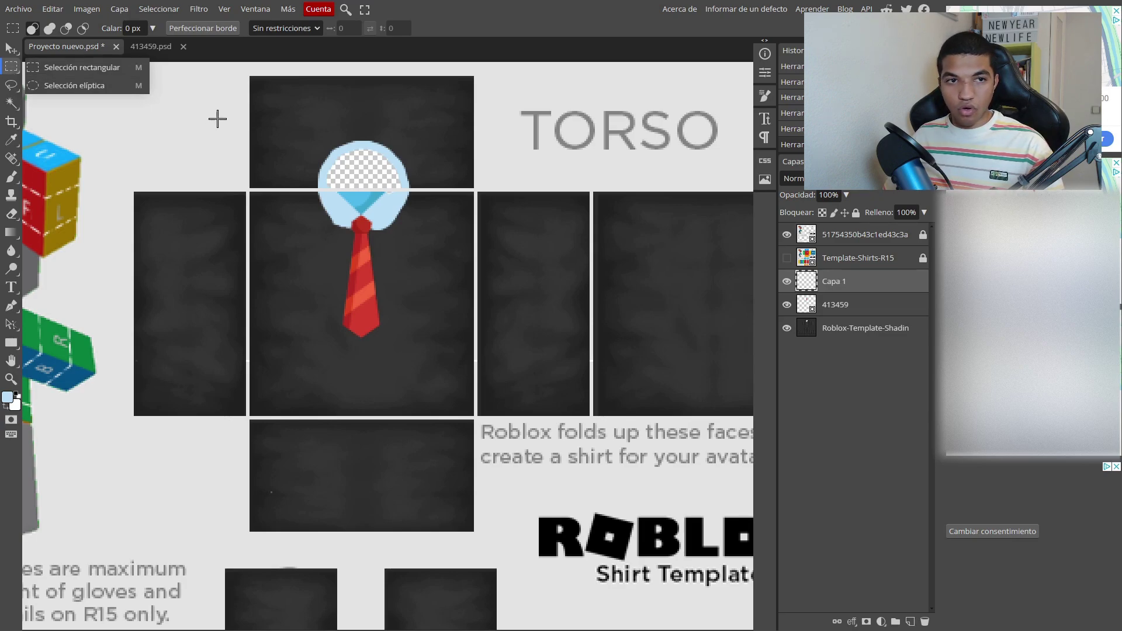
left_click(56, 86)
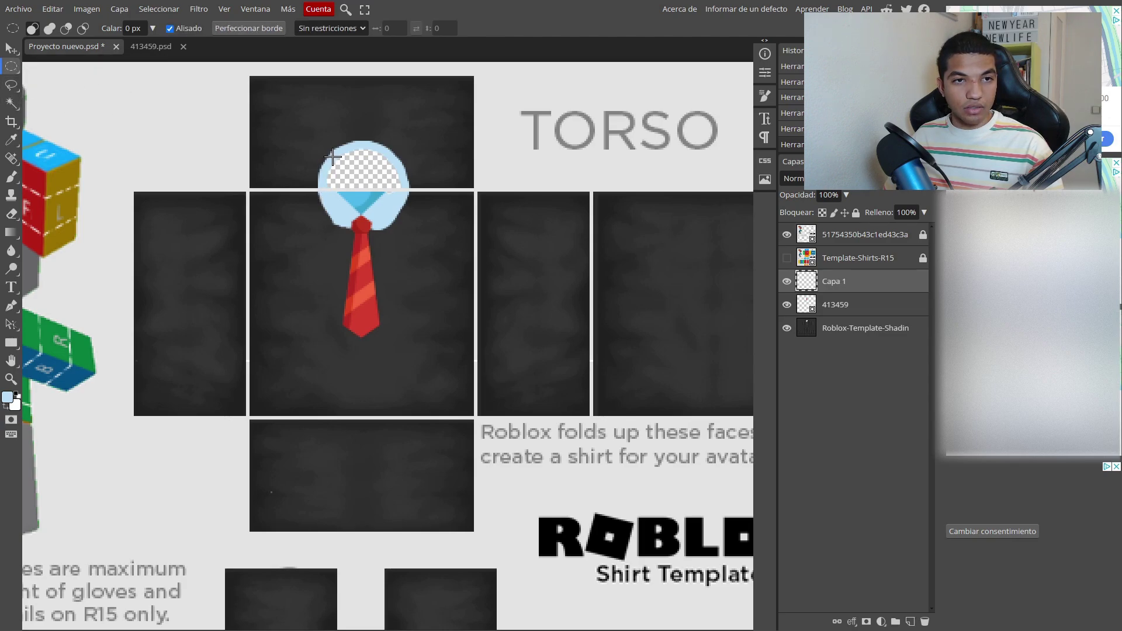
mouse_move(321, 142)
left_mouse_down()
mouse_move(391, 201)
mouse_move(404, 236)
left_mouse_up()
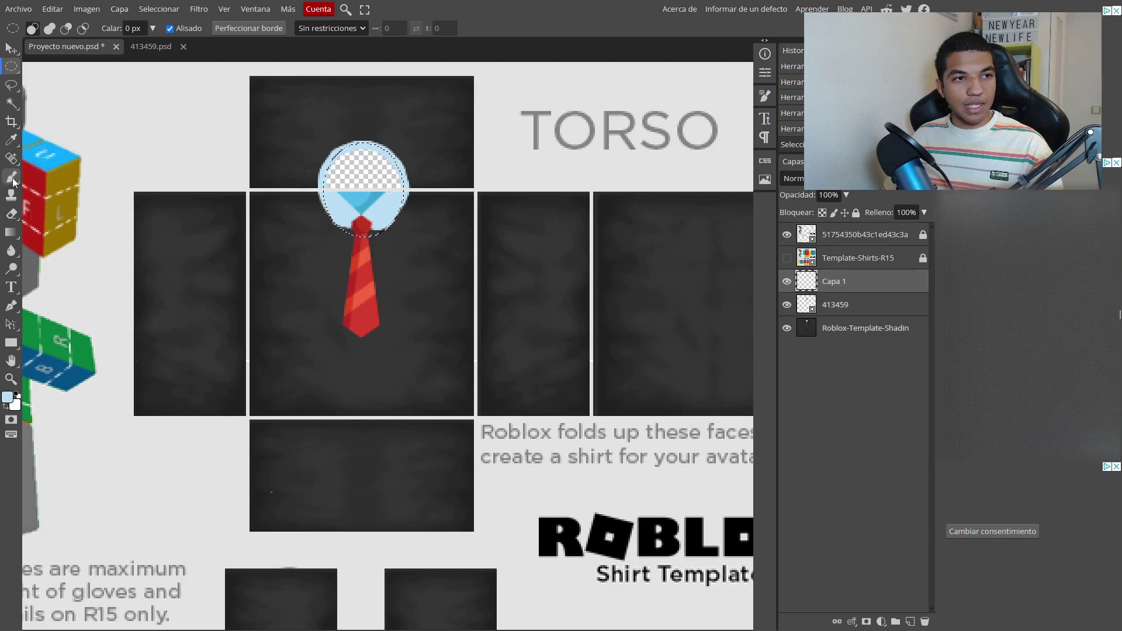
left_click(11, 177)
left_click(353, 237)
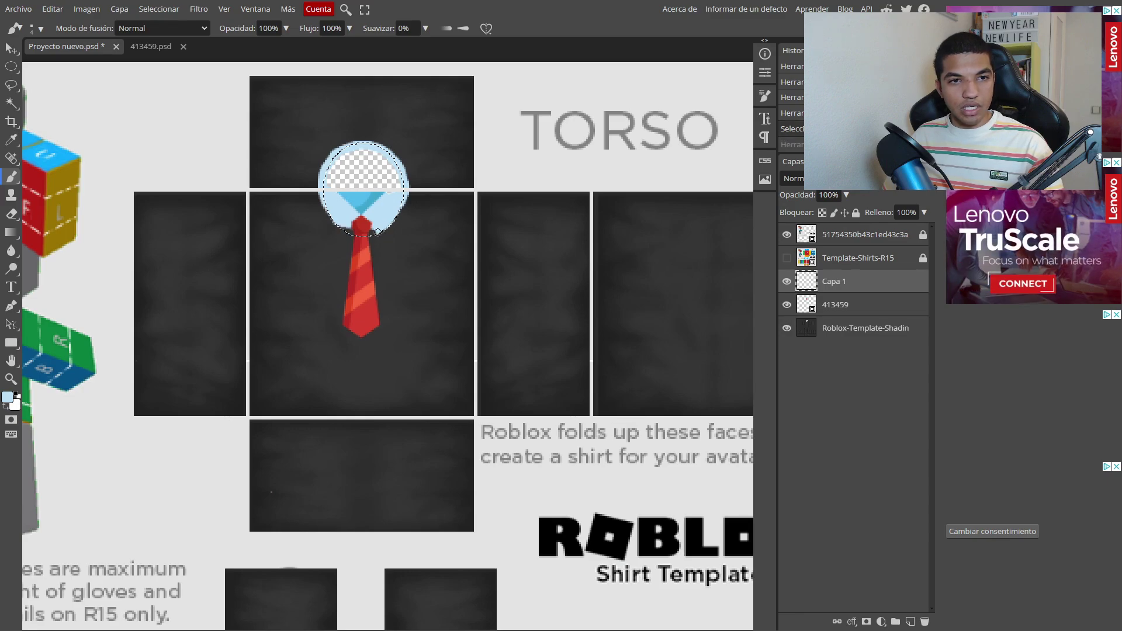
mouse_move(374, 233)
left_mouse_down()
mouse_move(339, 229)
mouse_move(392, 208)
mouse_move(399, 192)
mouse_move(375, 201)
left_mouse_up()
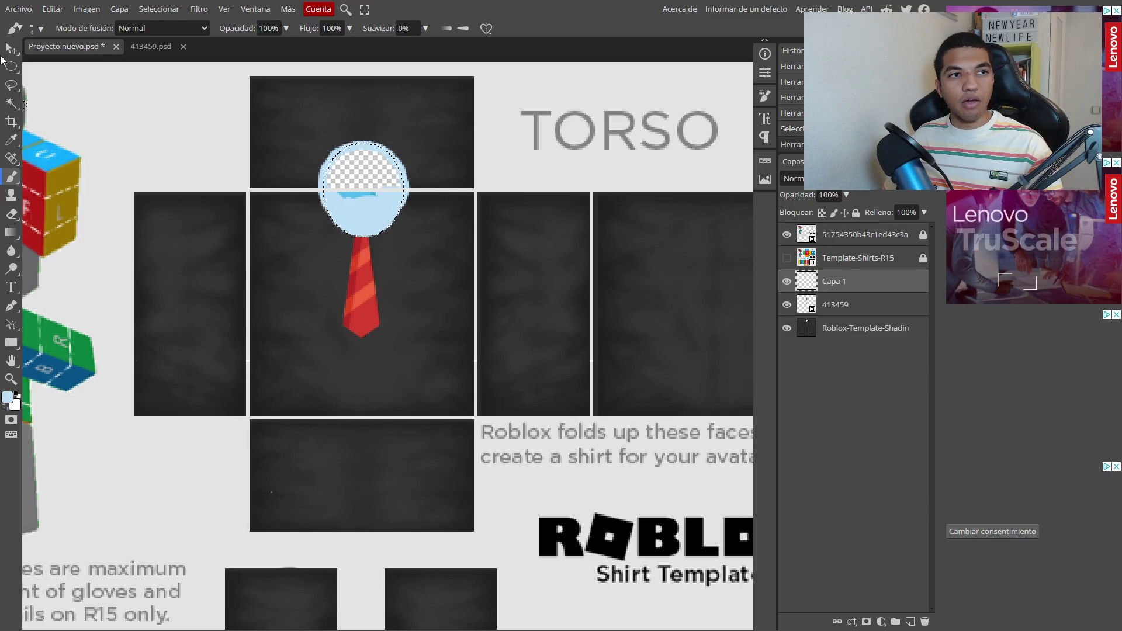
left_click(12, 48)
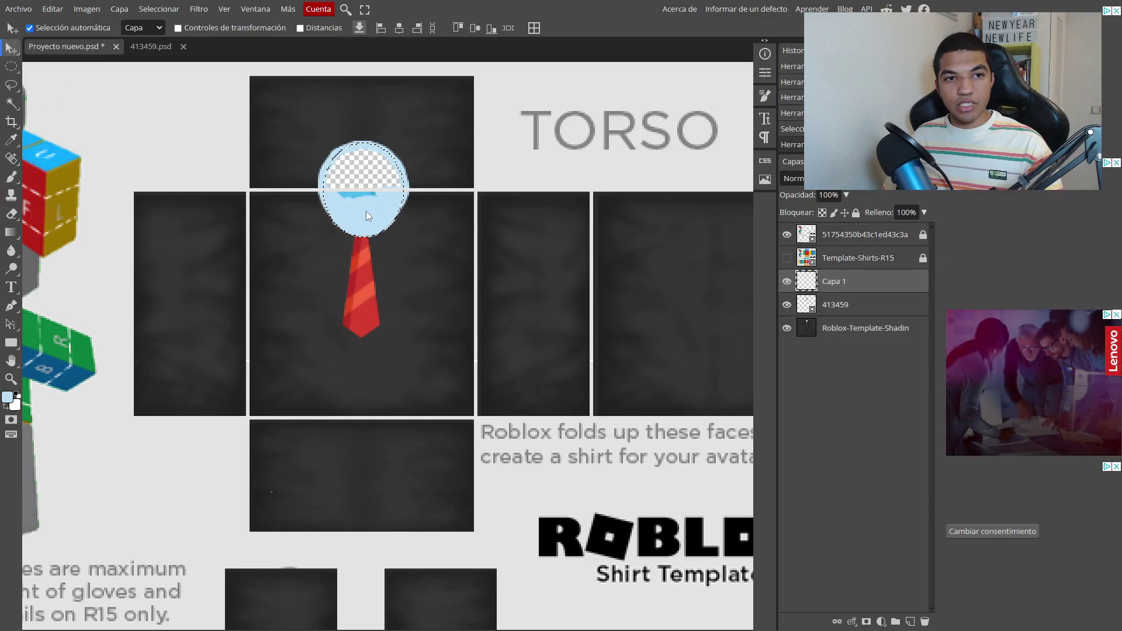
Step: Move Capa 1 beneath the 413459 layer and erase the light blue paint from it
left_click(11, 66)
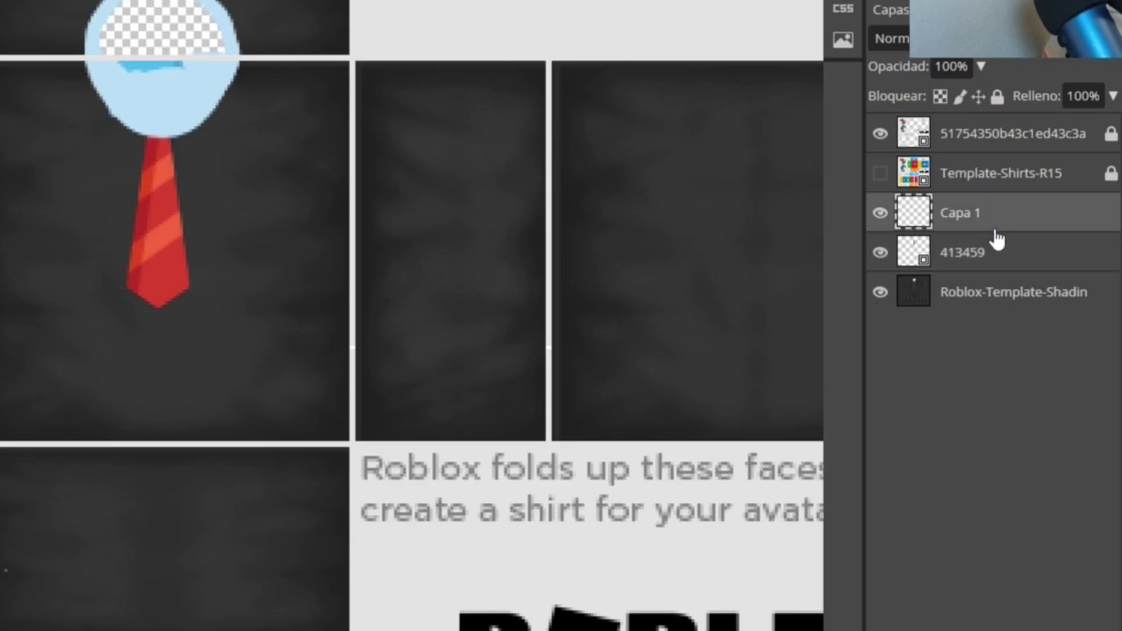
left_click_drag(852, 291, 883, 320)
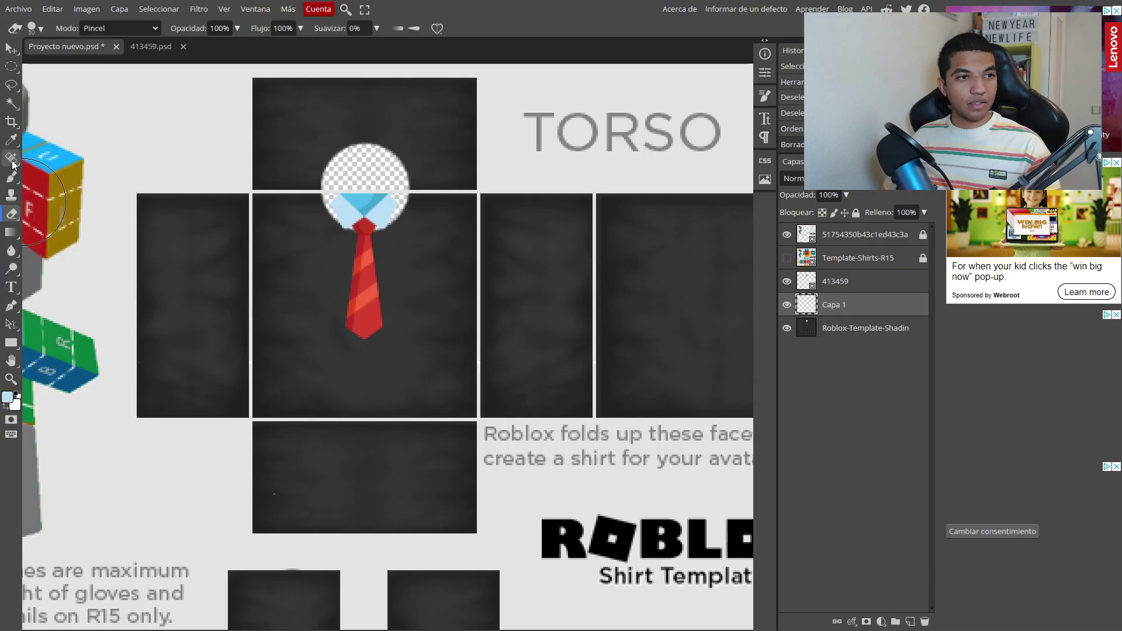
Step: Try covering the neck opening on Capa 1 with a single 51 px light blue brush dab
left_click(11, 175)
left_click(41, 28)
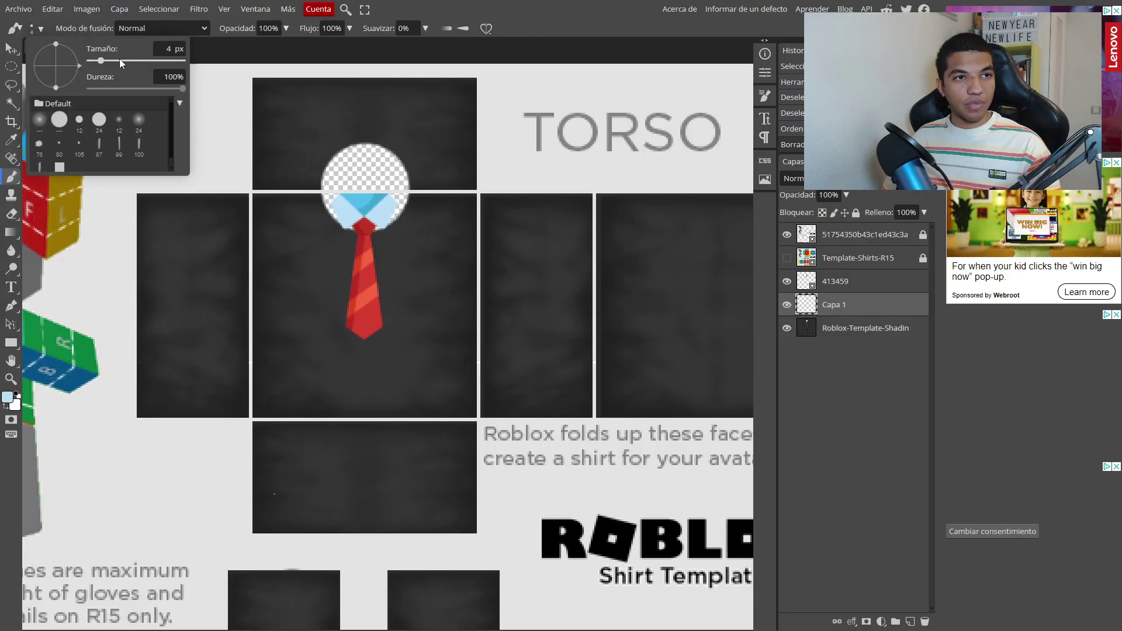
left_click_drag(123, 61, 120, 61)
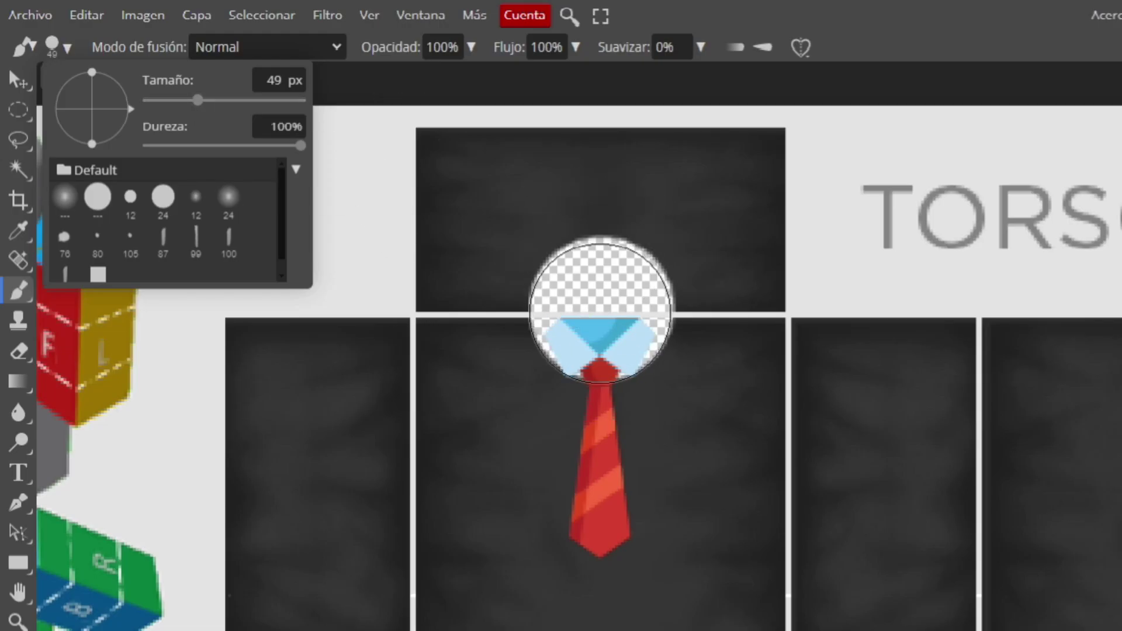
left_click(273, 81)
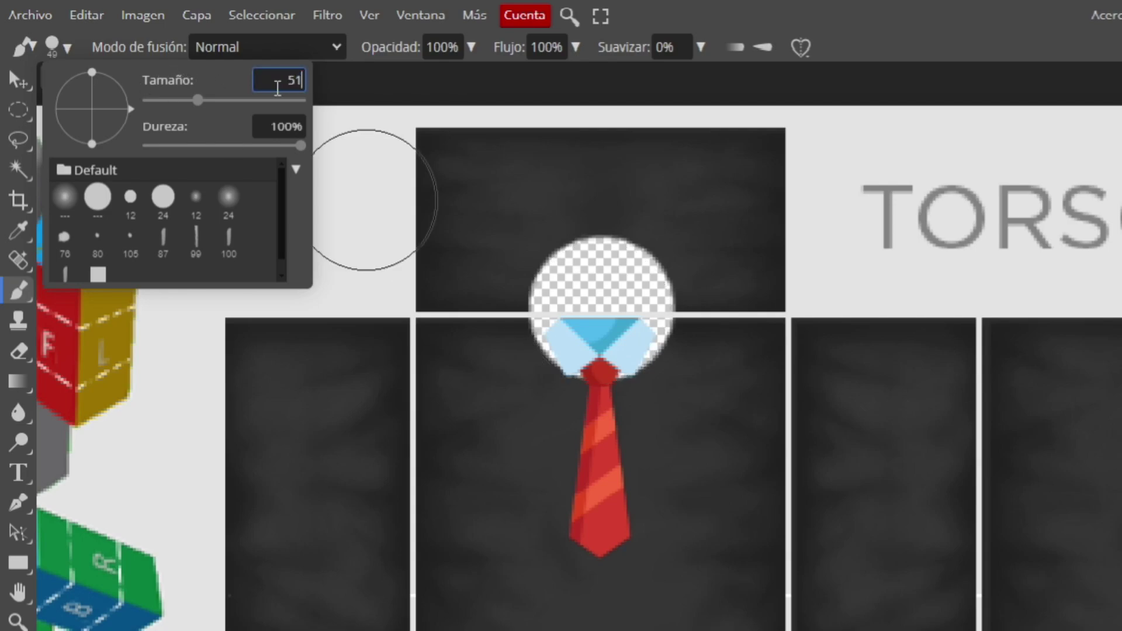
type("51")
left_click(601, 307)
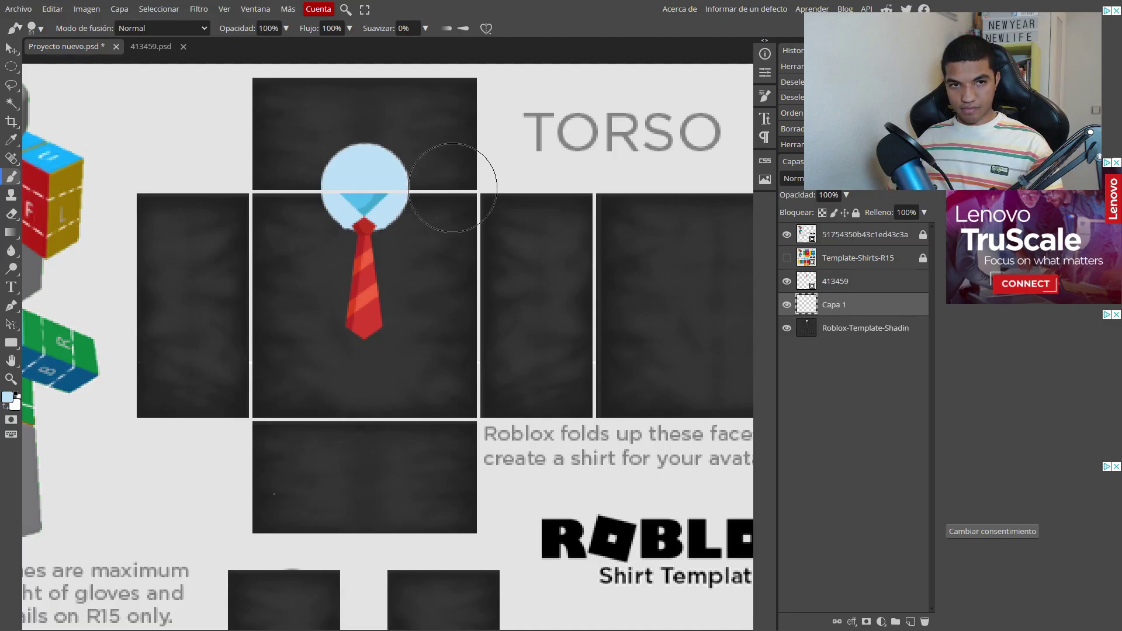
Step: Undo the last brush dab and cover the neck opening on Capa 1 with a 55 px light blue circle instead
left_click(34, 28)
left_click(170, 49)
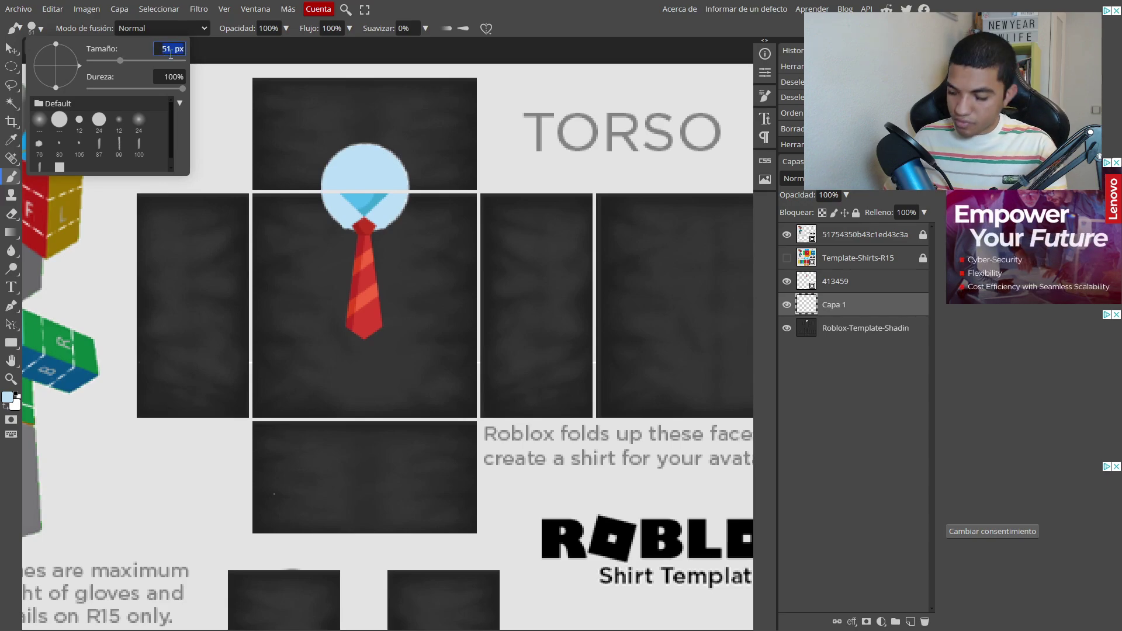
type("55")
key("ctrl+z")
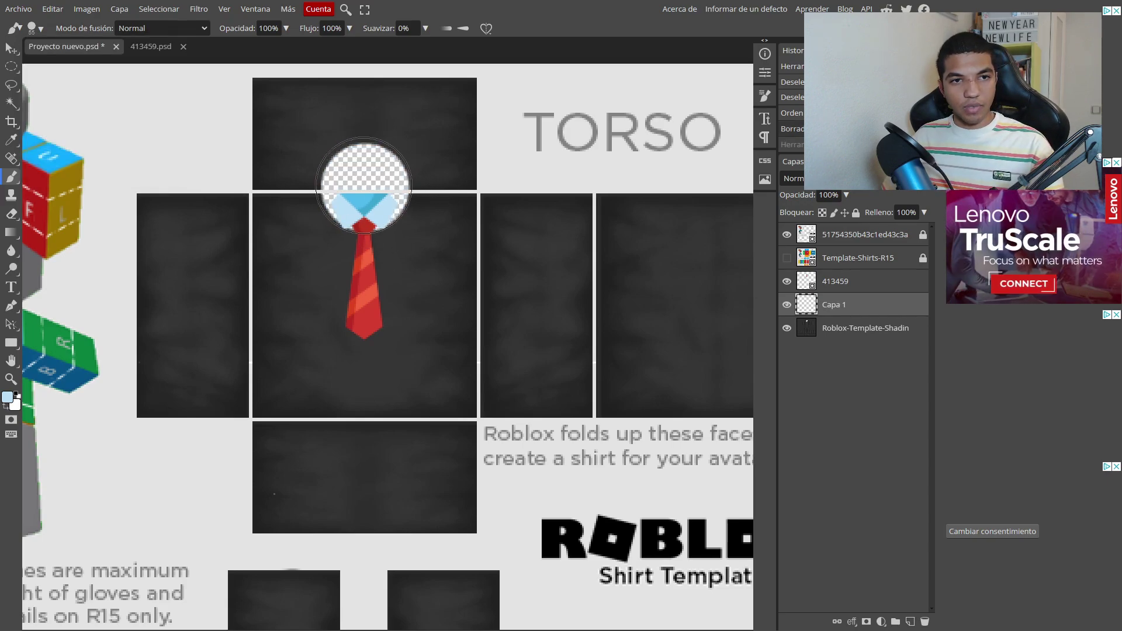
left_click(364, 185)
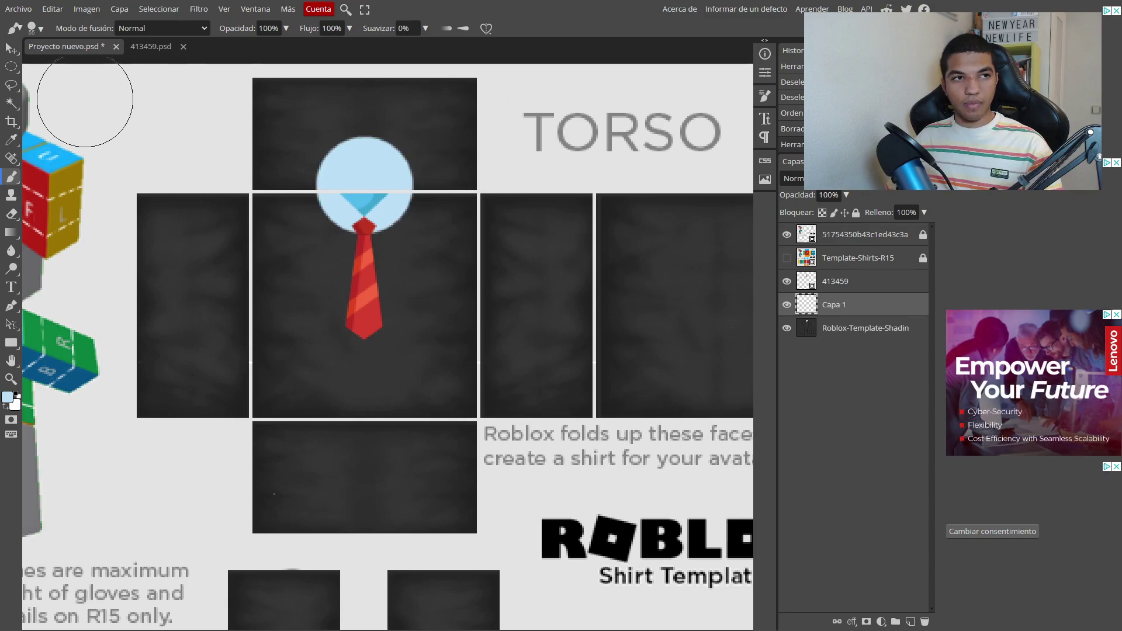
left_click(35, 28)
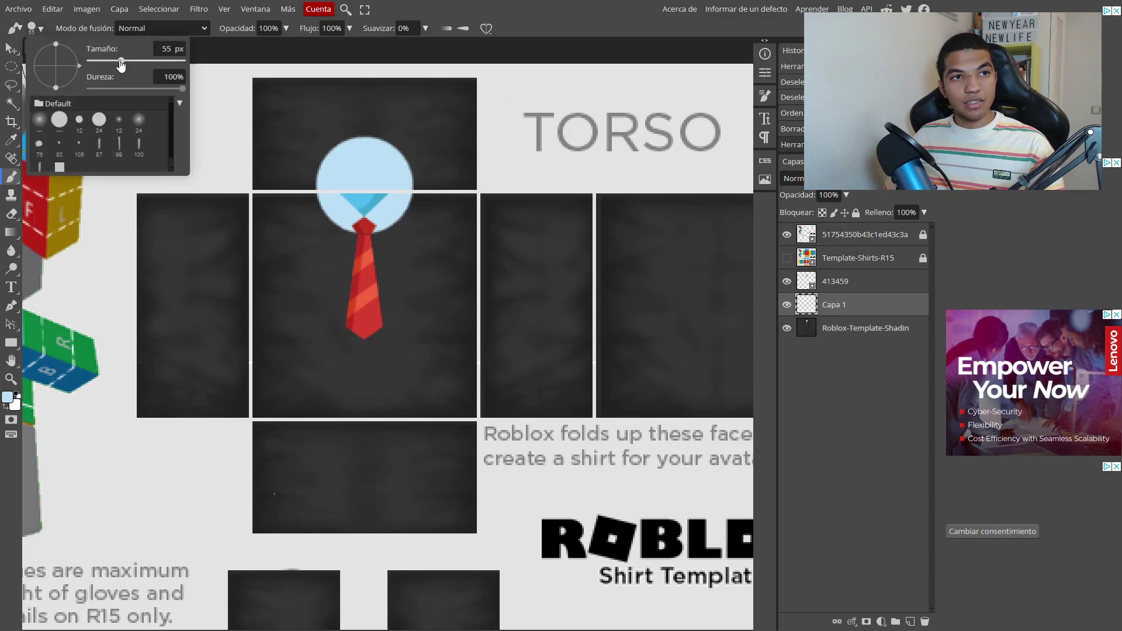
left_click_drag(121, 66, 113, 60)
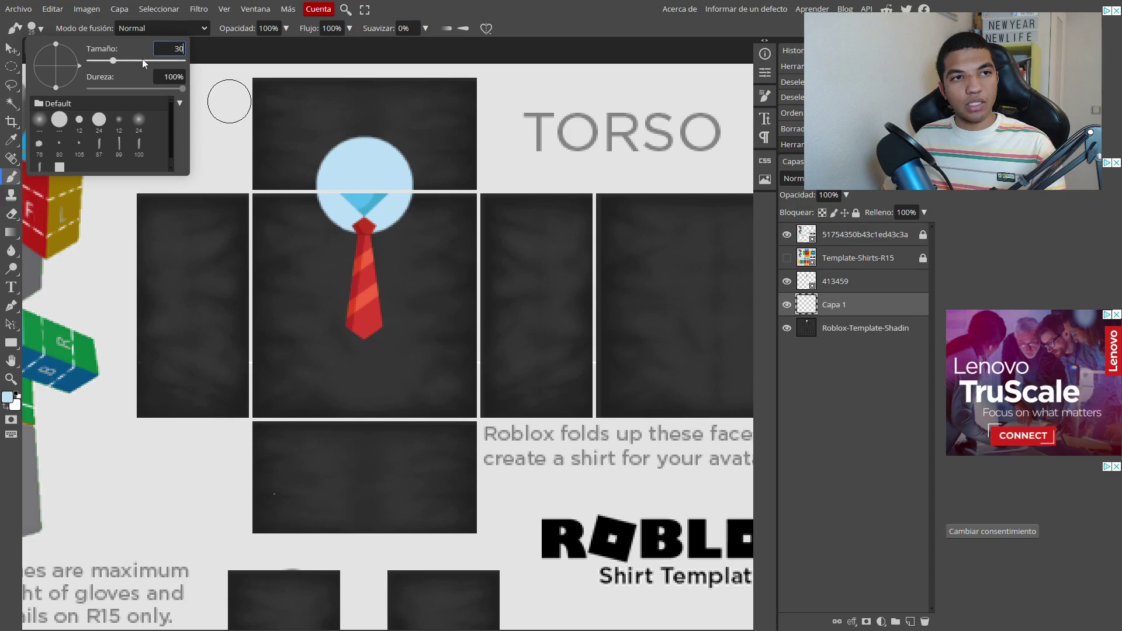
left_click(162, 51)
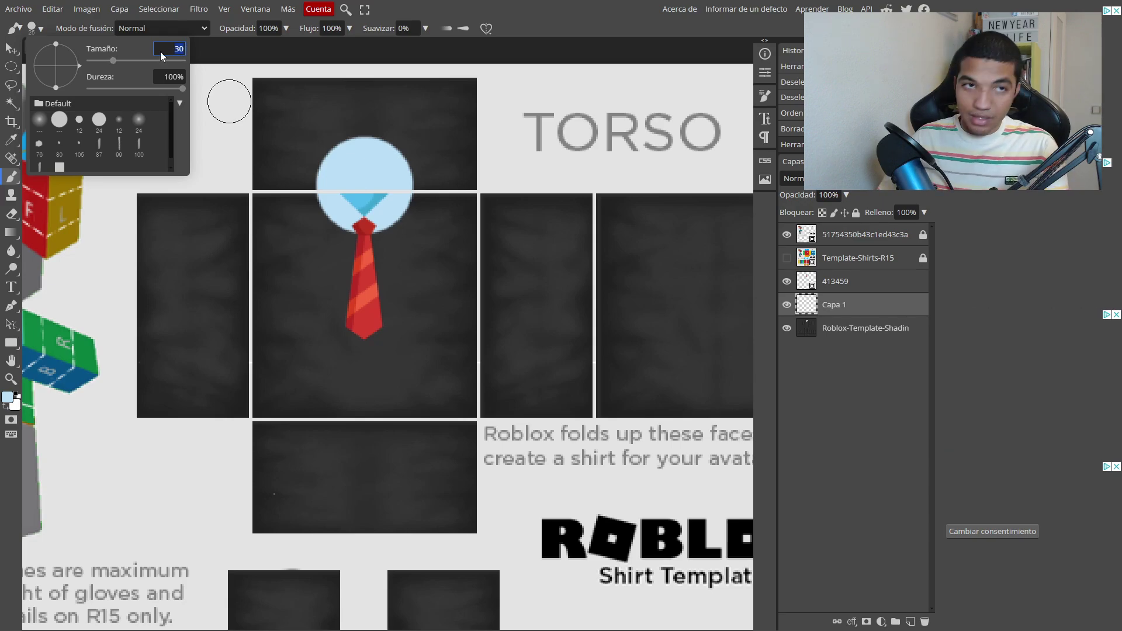
Step: Erase the centre of the light blue circle on Capa 1 with a 35 px eraser, leaving a collar ring around the neck
left_click(11, 213)
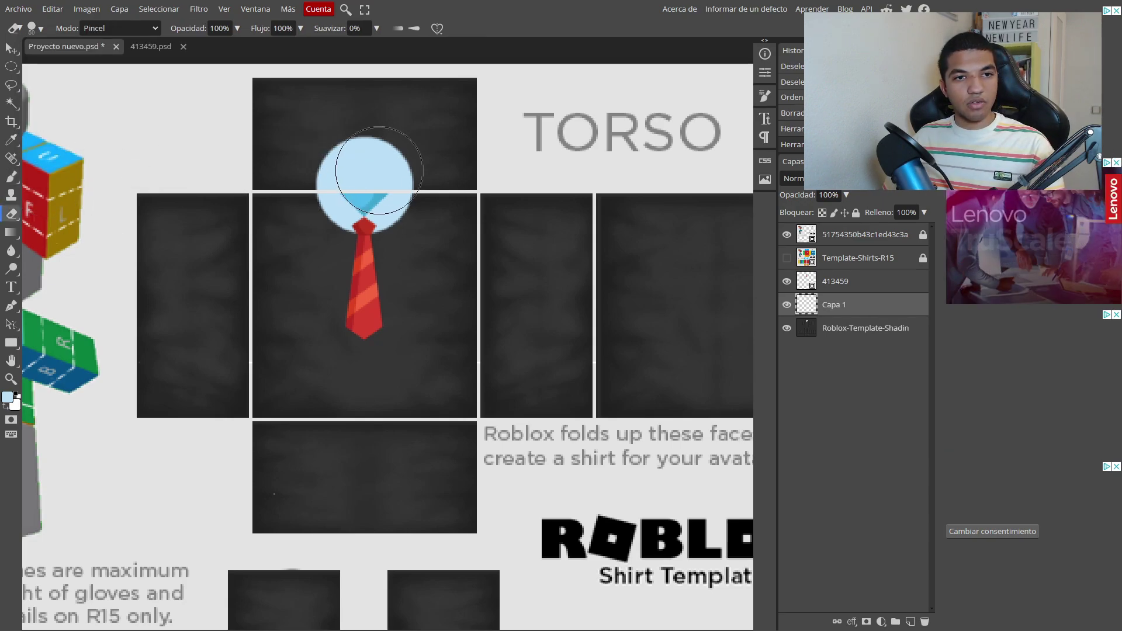
left_click(32, 28)
left_click(363, 186)
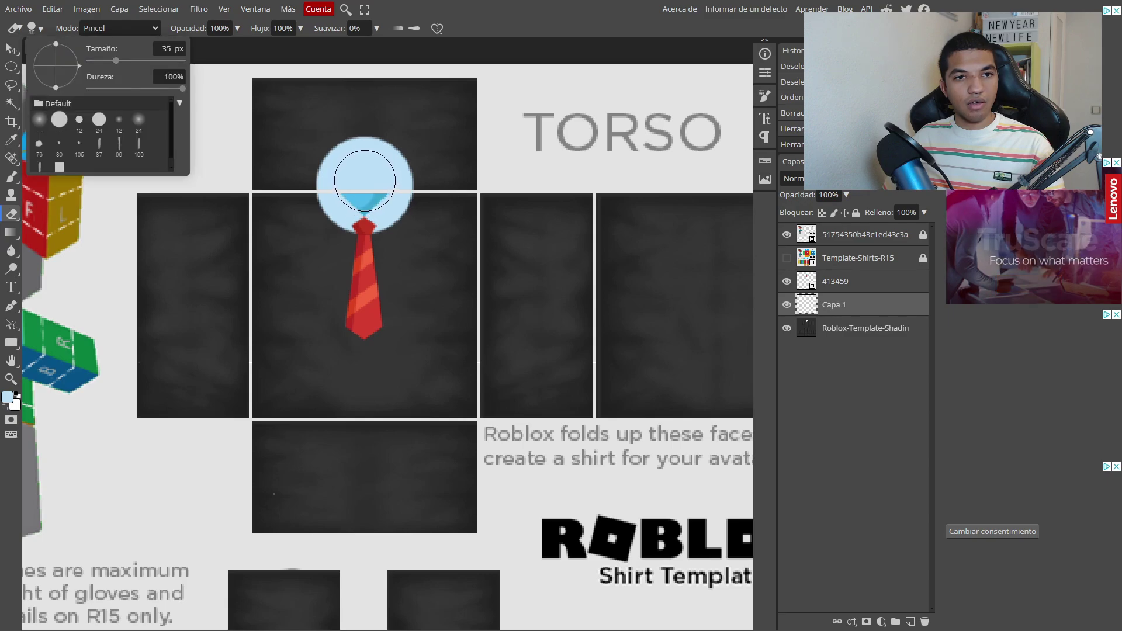
scroll(437, 167, "down", 3)
scroll(437, 167, "up", 2)
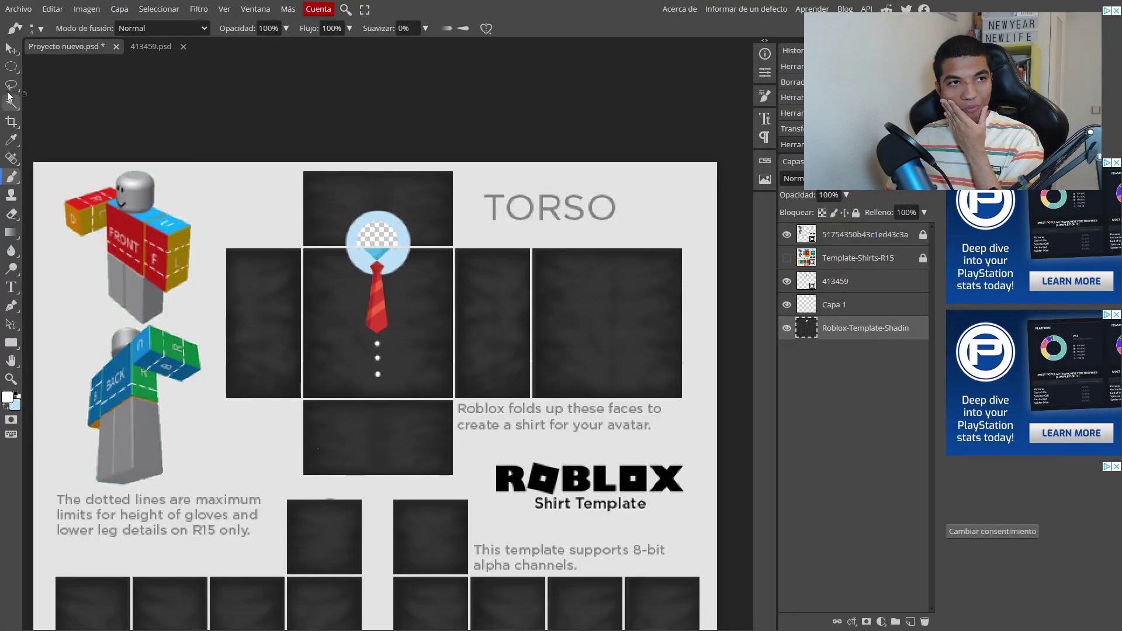
Step: Swap the foreground colour to light blue and duplicate the Roblox-Template-Shadin layer
left_click(12, 74)
left_click(44, 67)
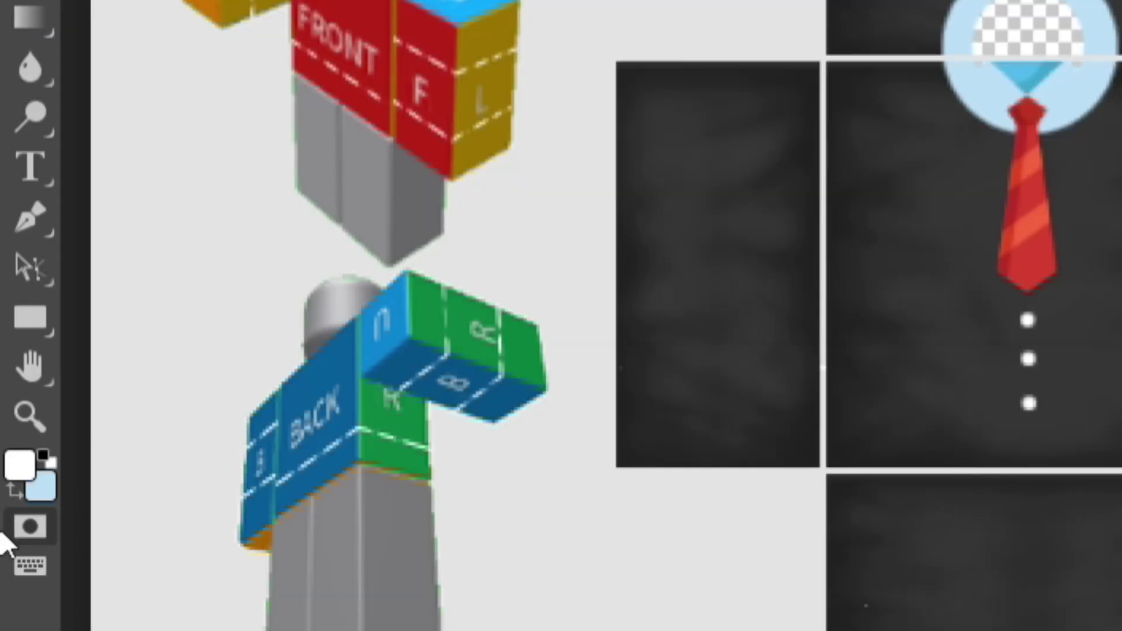
left_click(9, 503)
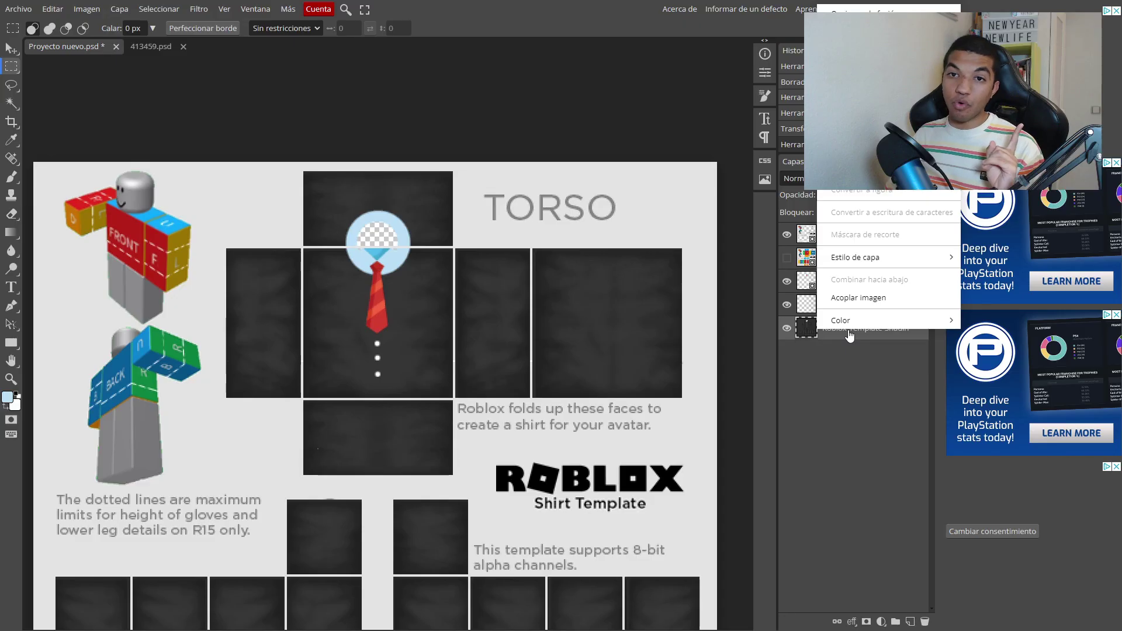
left_click(865, 33)
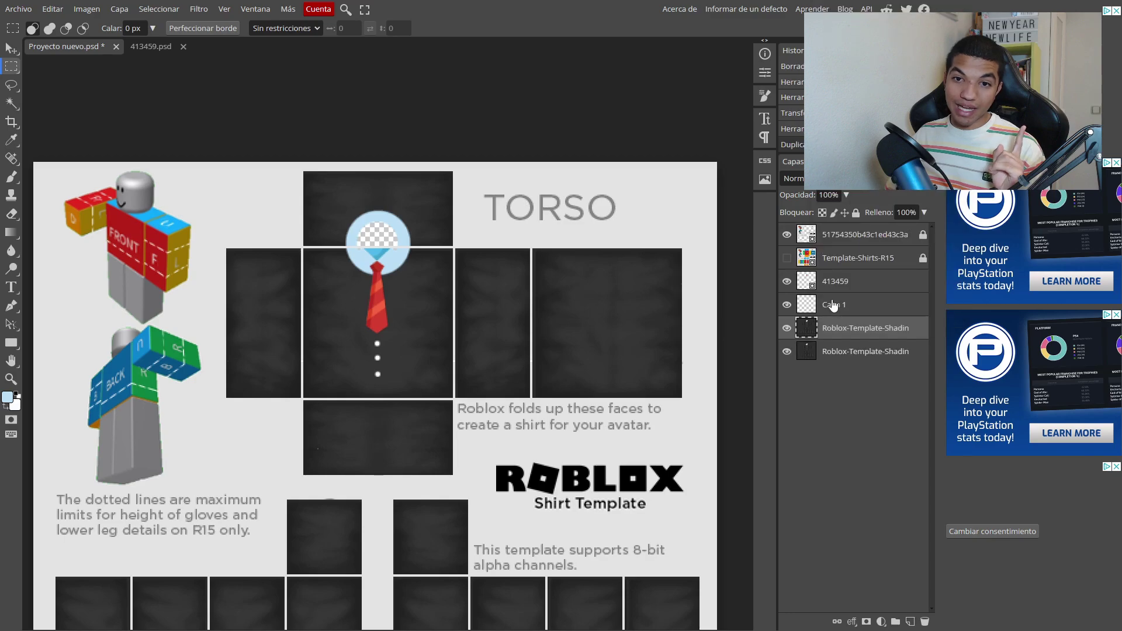
left_click(787, 351)
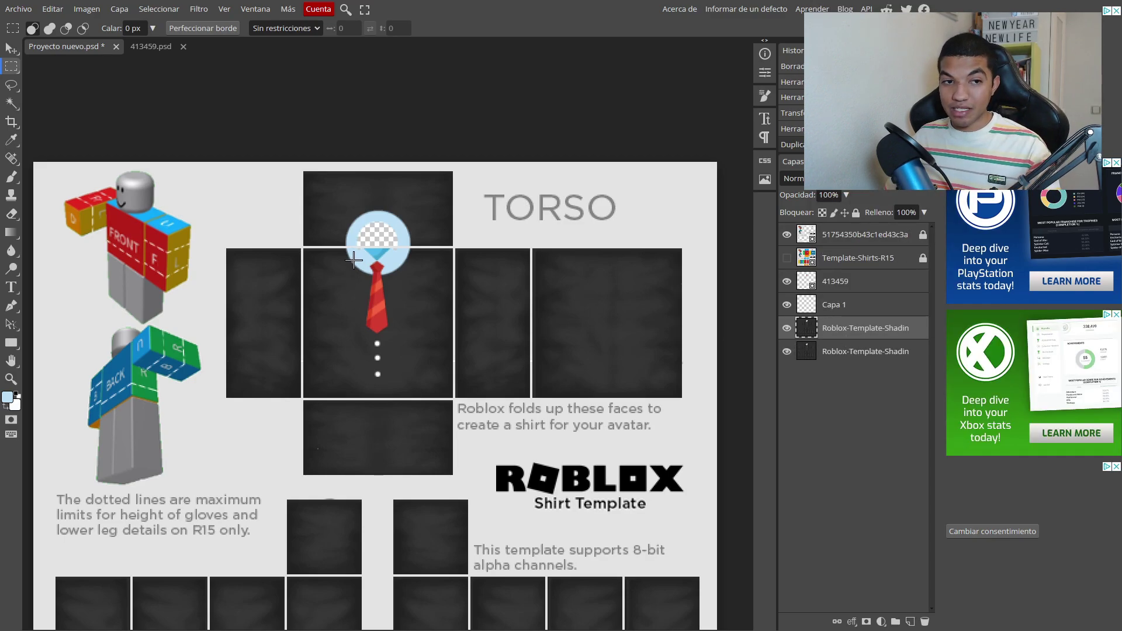
Step: Select a rectangle around the tie on the torso's front panel, paint it light blue on the shading layer copy, and deselect
left_click_drag(352, 257, 403, 386)
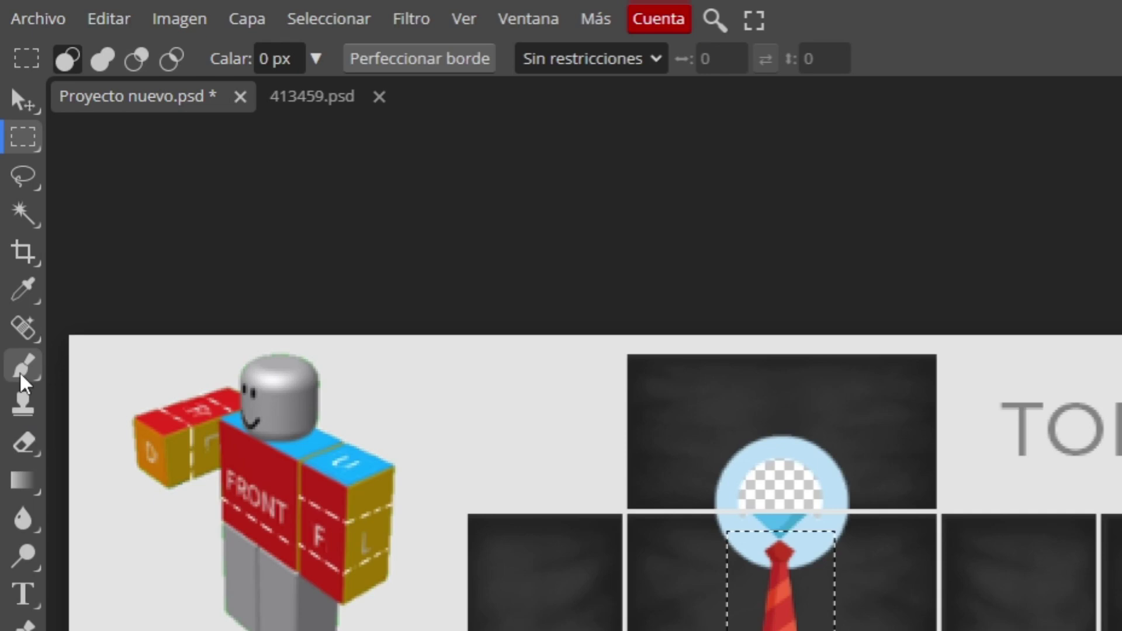
left_click(11, 176)
left_click(41, 28)
left_click_drag(208, 125, 327, 126)
key("Escape")
key("m")
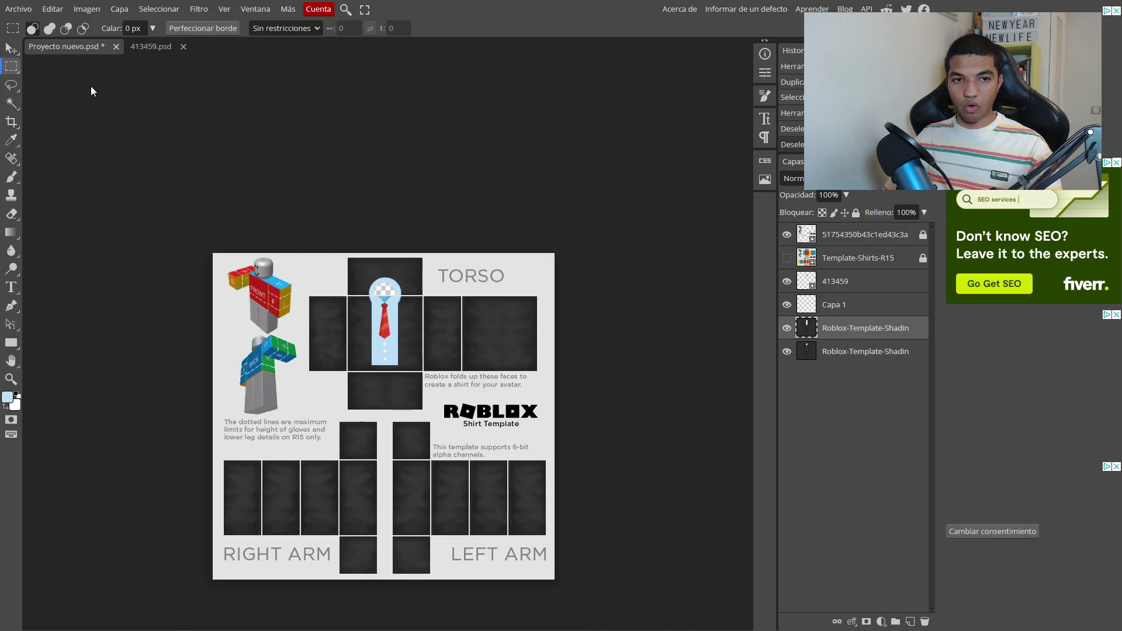
Step: Paint over the three white buttons below the tie on Capa 1 with the light blue brush
key("ctrl+plus")
key("ctrl+plus")
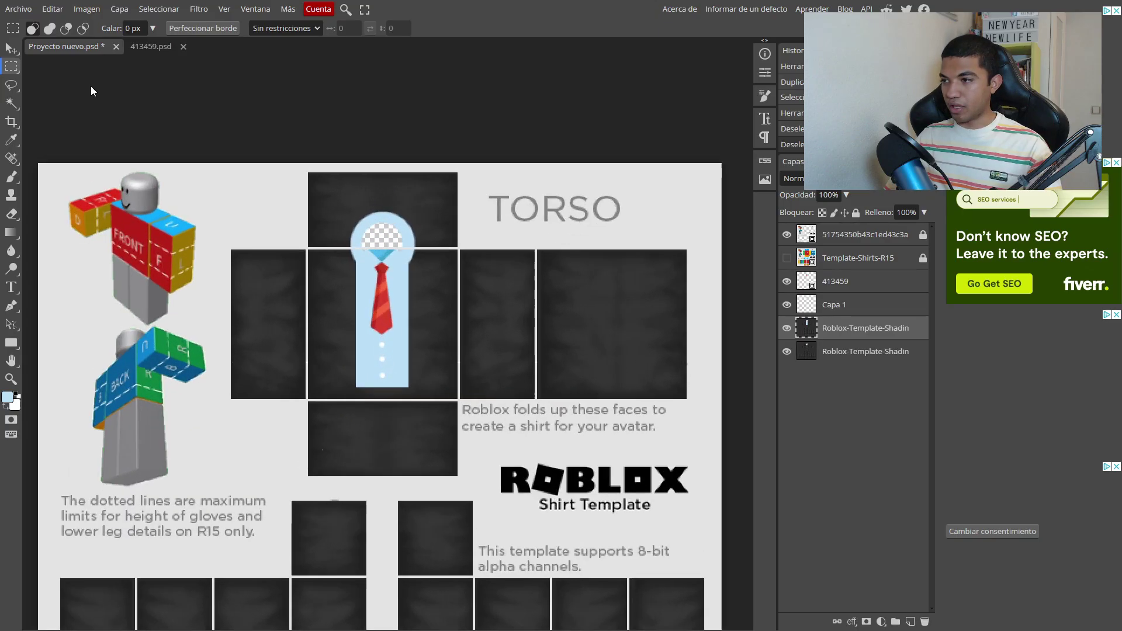
left_click(786, 304)
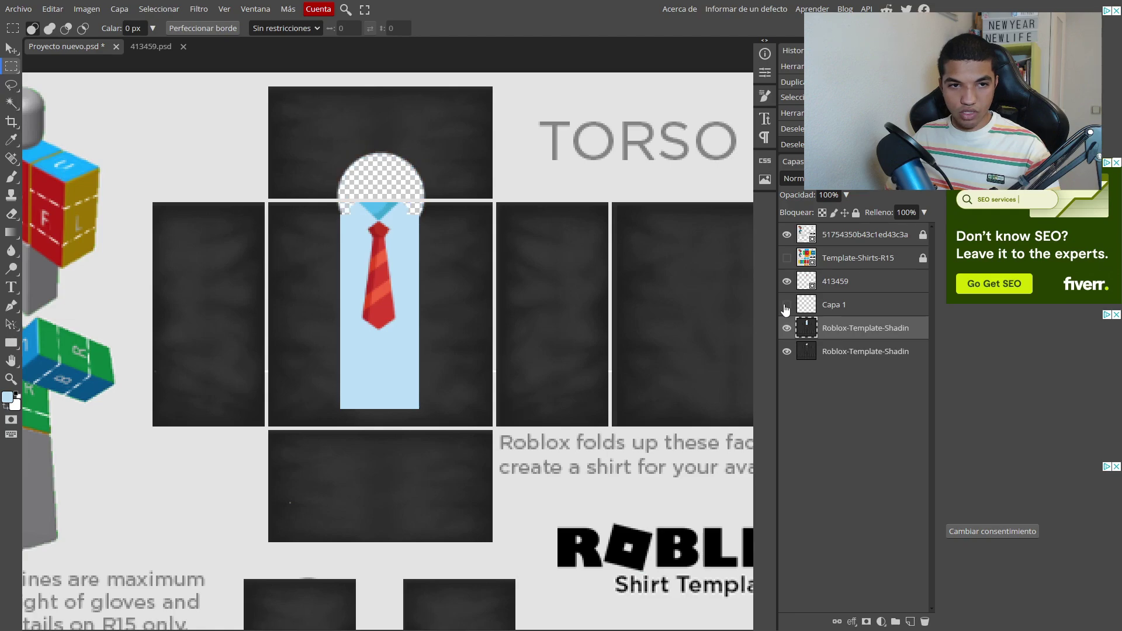
left_click(787, 306)
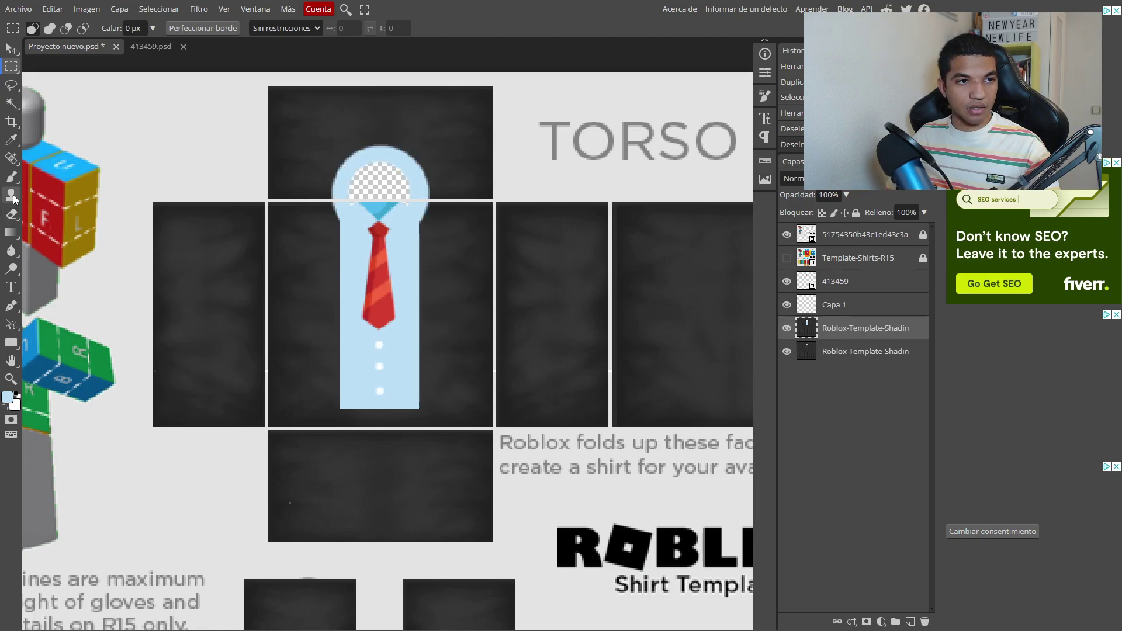
left_click(11, 177)
key("alt+bracketright")
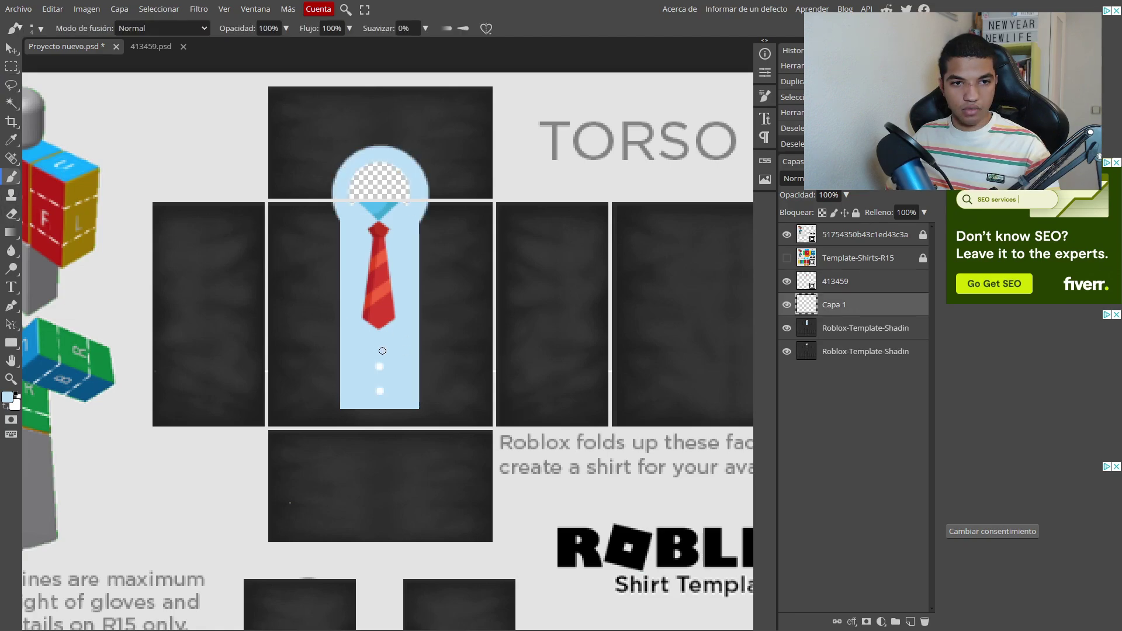
left_click(381, 383)
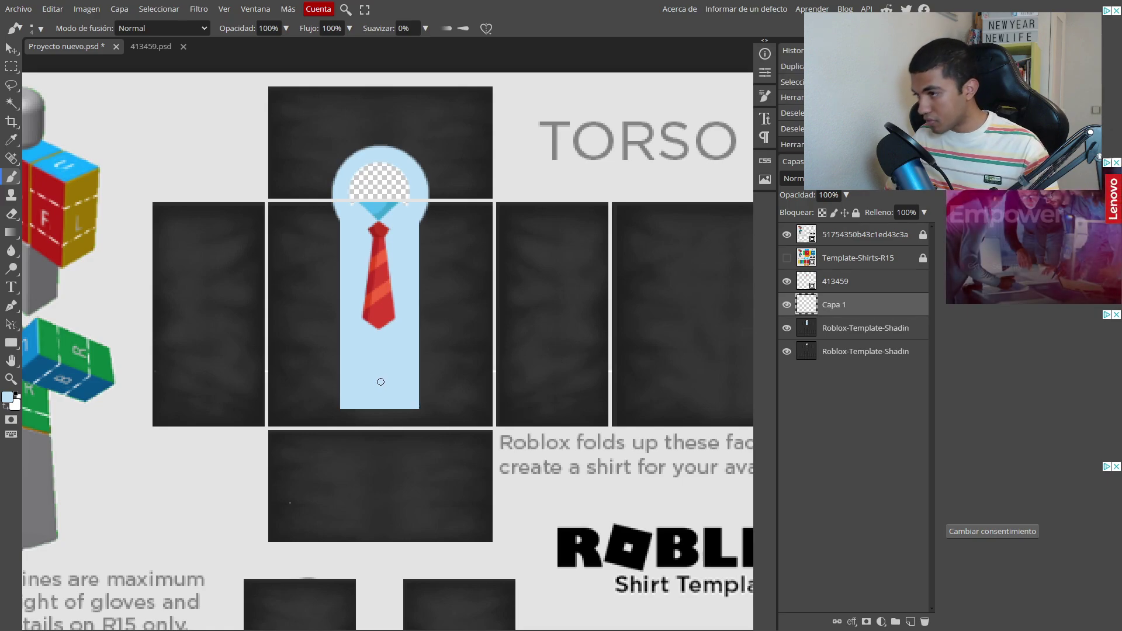
Step: Select the strip behind the tie down to the front panel's bottom edge and fill it with light blue paint
scroll(381, 382, "down", 1)
key("m")
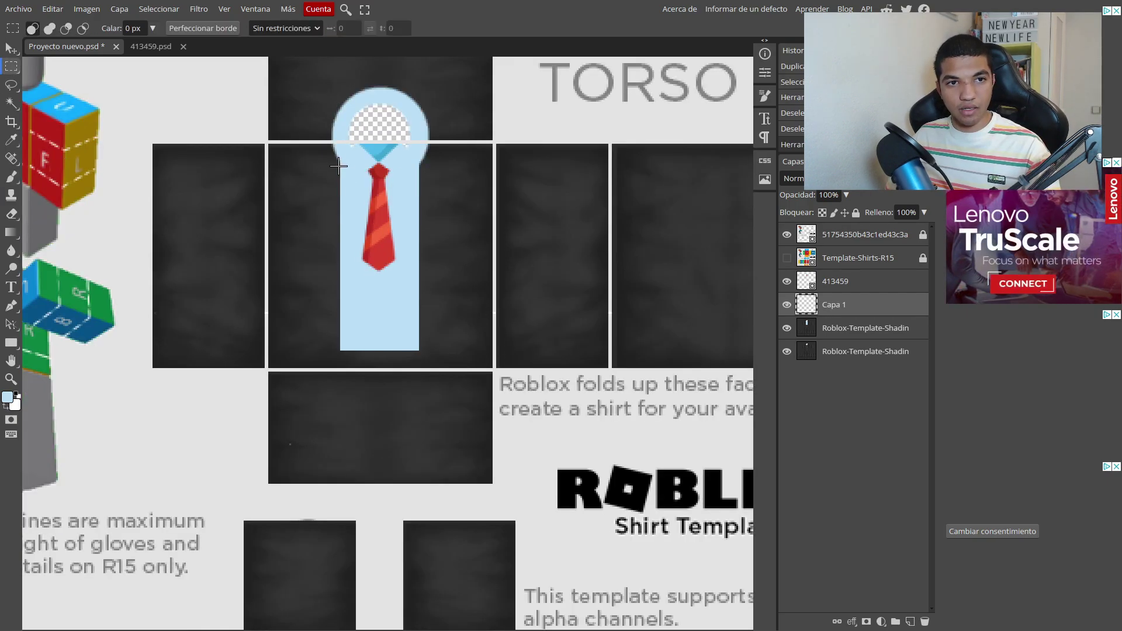
left_click_drag(339, 156, 419, 367)
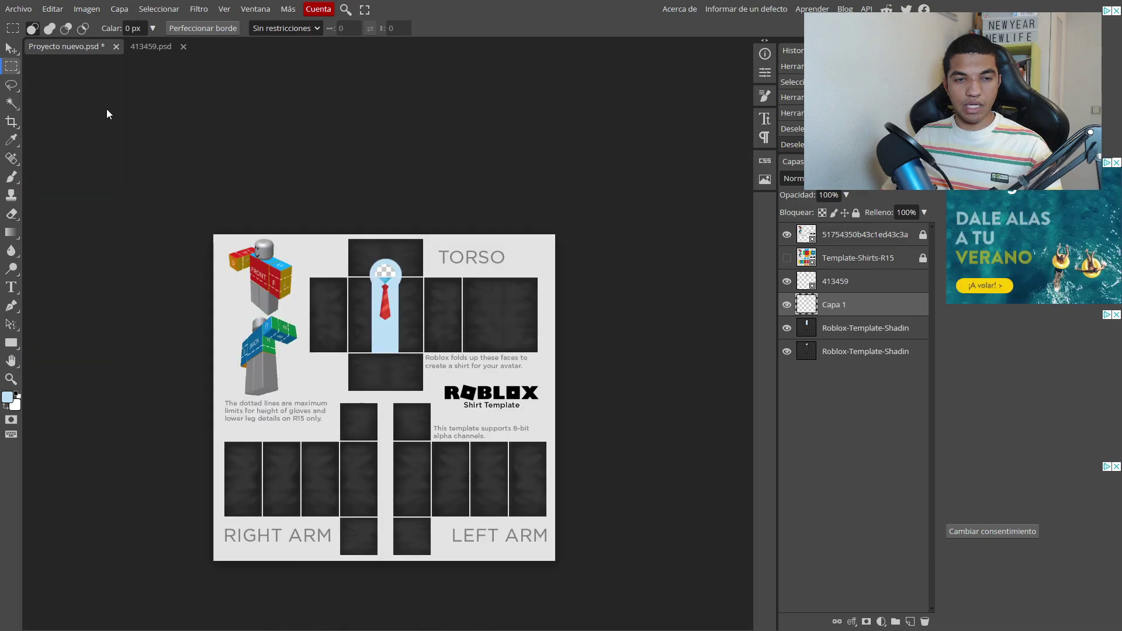
key("ctrl+plus")
key("ctrl+plus")
key("ctrl+plus")
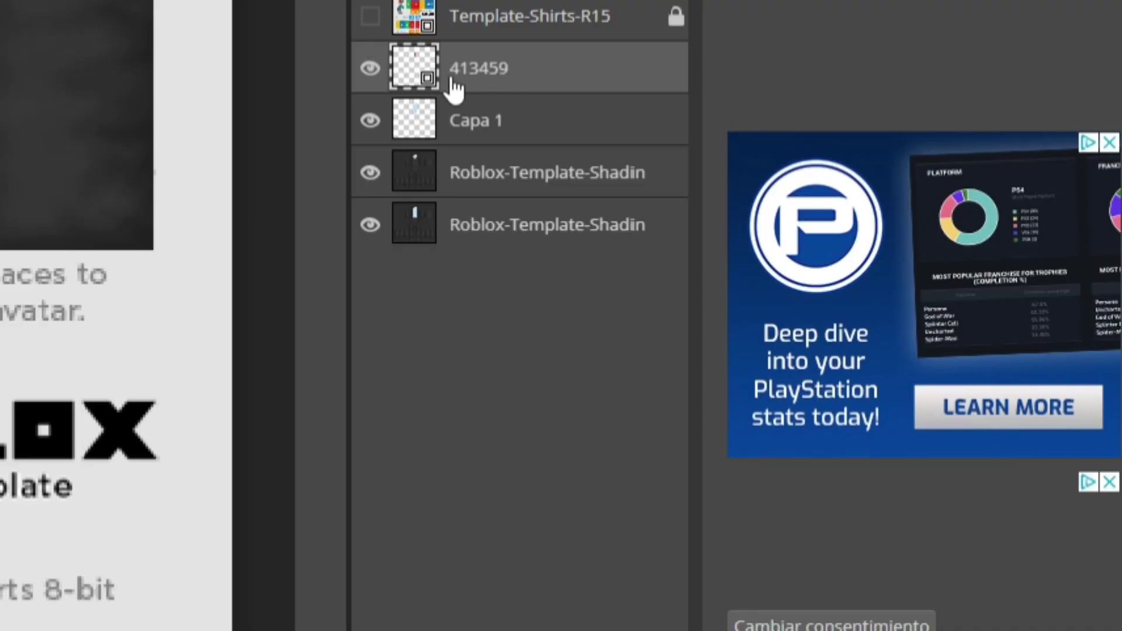
Step: Add a drop shadow to the 413459 tie layer with distance 0 px, spread 4% and size 13 px
right_click(511, 73)
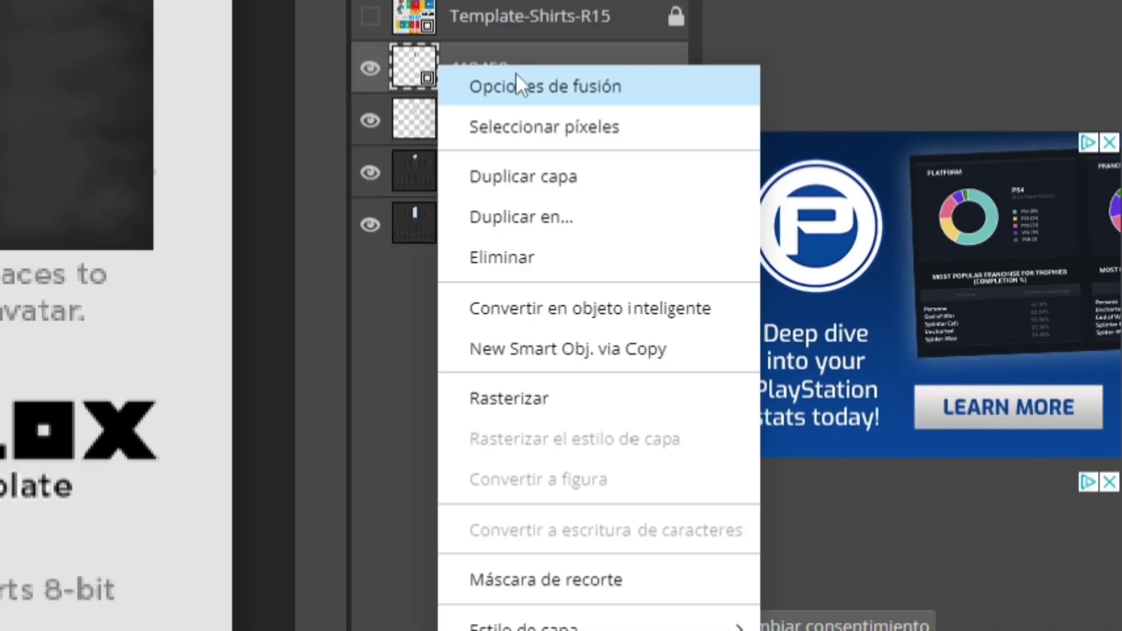
left_click(508, 93)
left_click(301, 407)
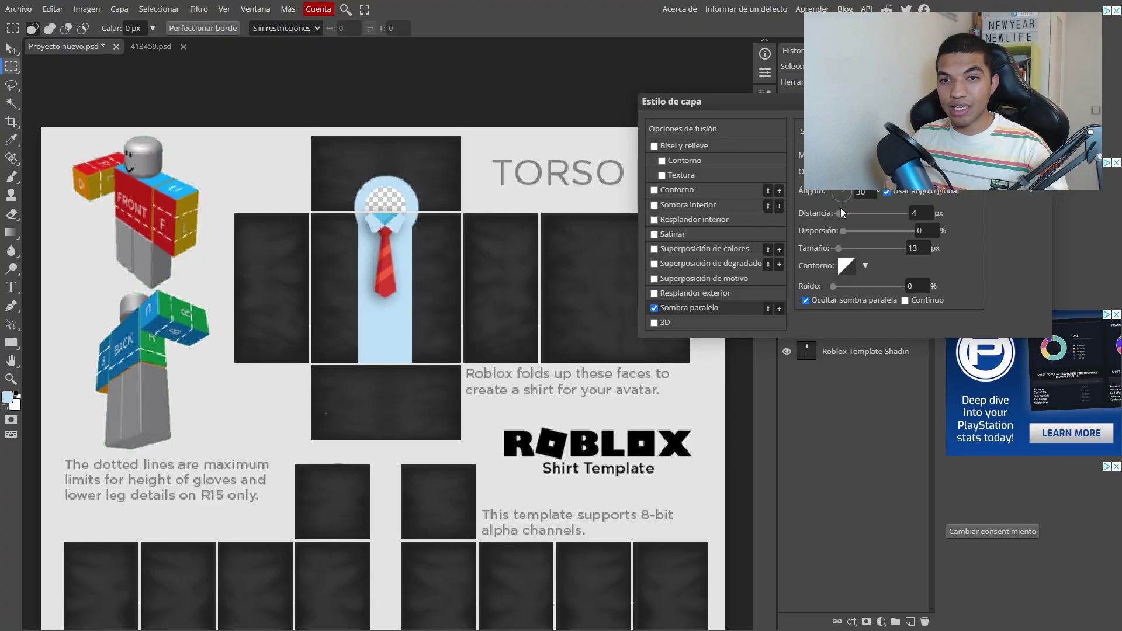
left_click_drag(842, 213, 840, 218)
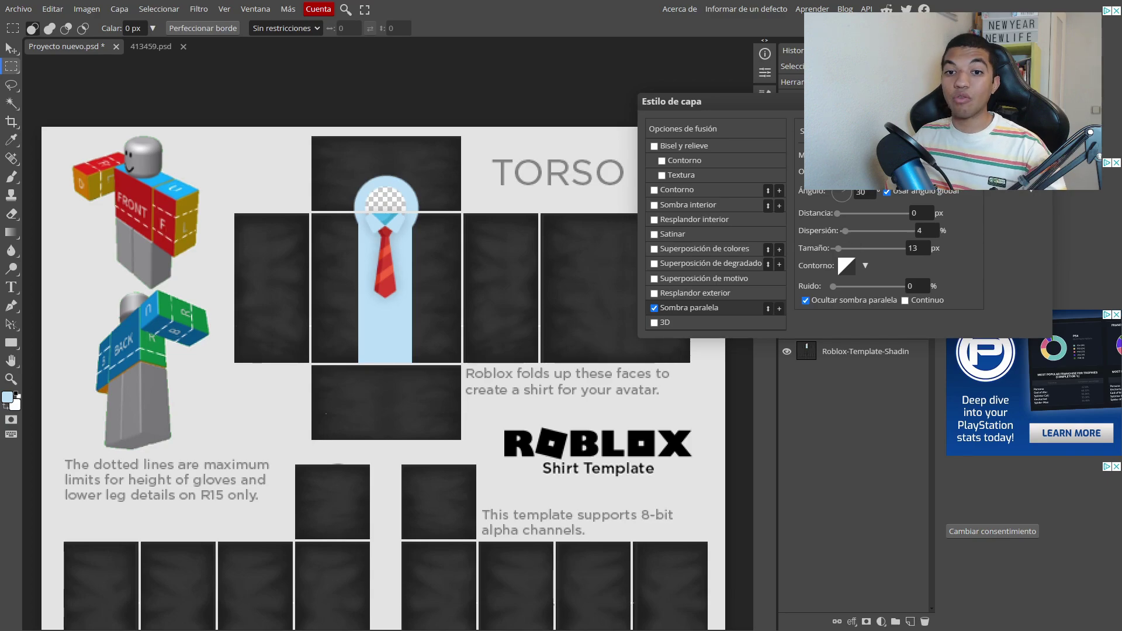
key("Return")
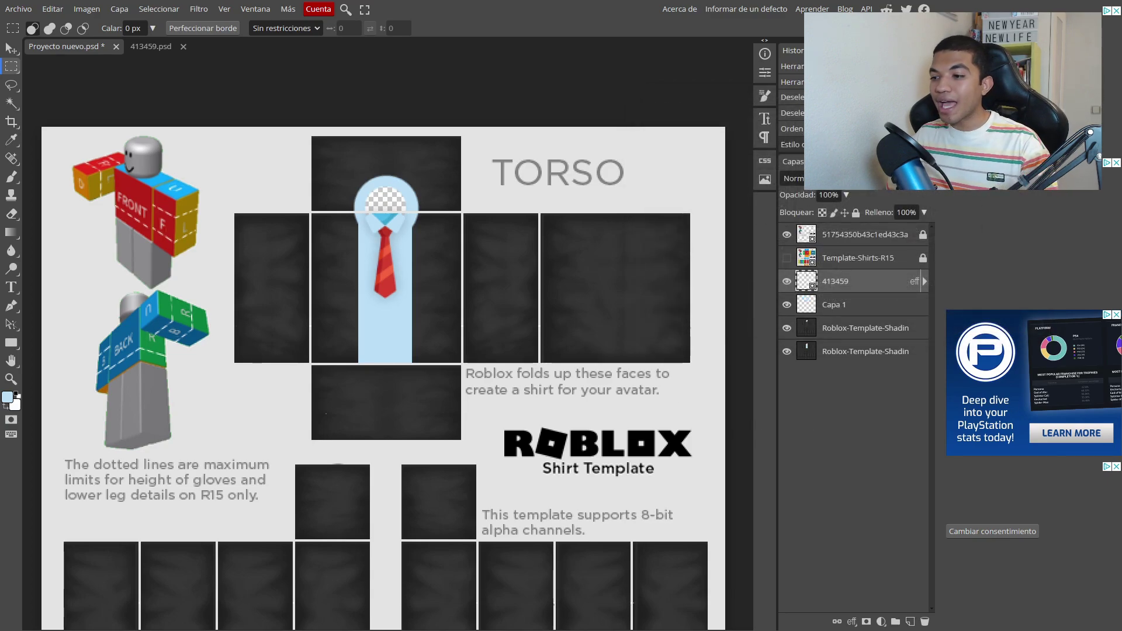
Step: Open the blending options of Capa 1 and enable a drop shadow on the collar ring
right_click(812, 270)
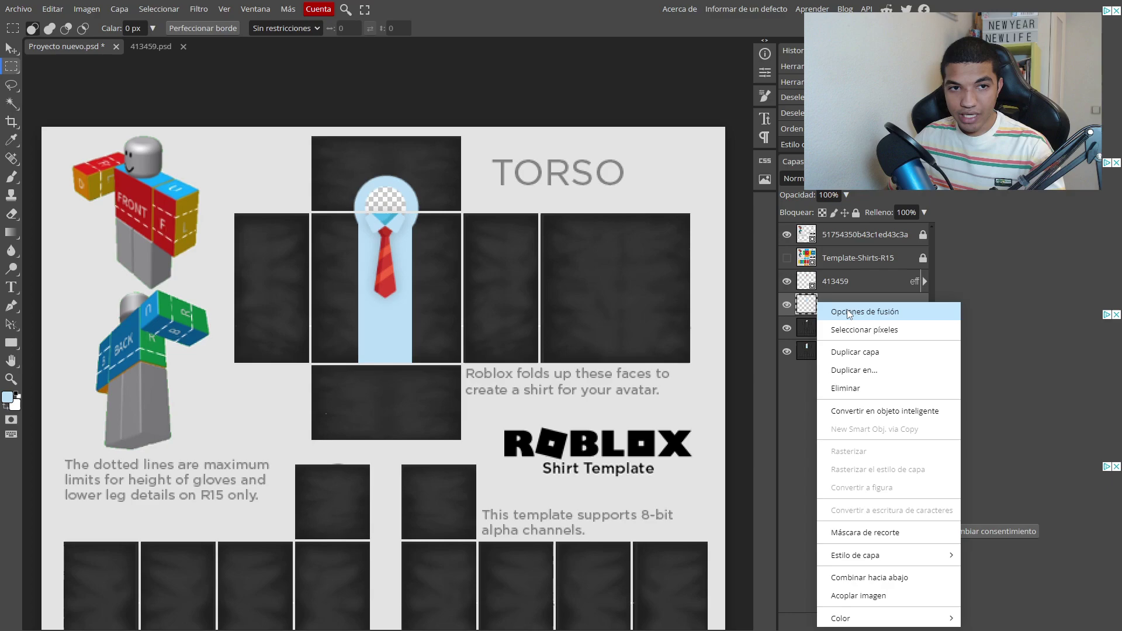
left_click(847, 309)
left_click(677, 306)
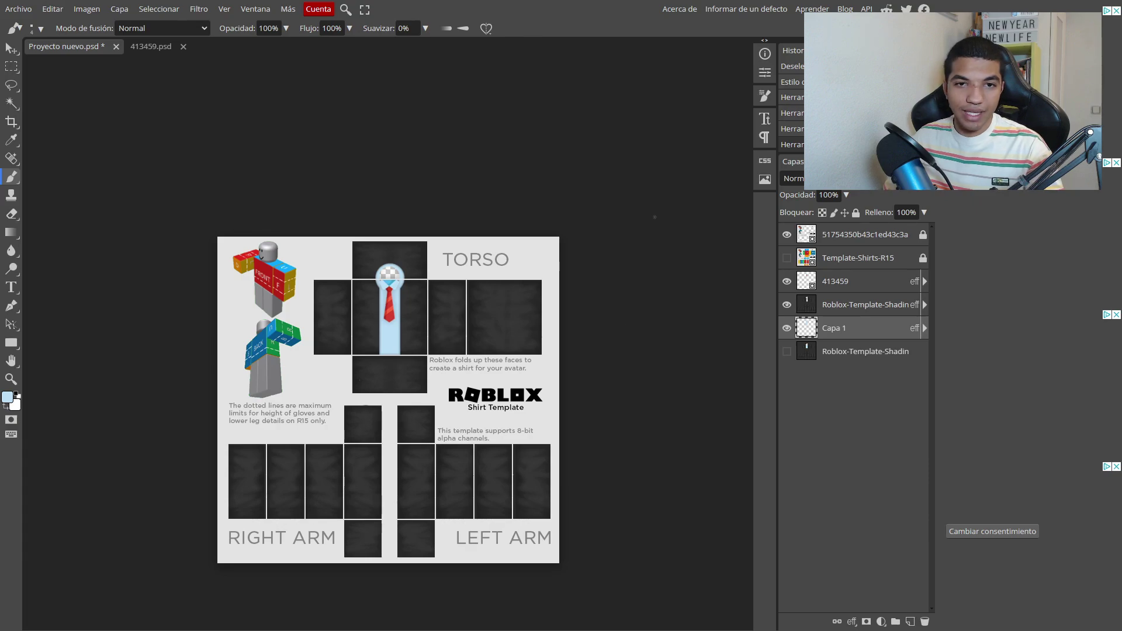
Step: Make a thin rectangular selection along the bottom of all torso side, front and back panels and ready the Eraser on the upper shading layer
key("v")
key("ctrl+plus")
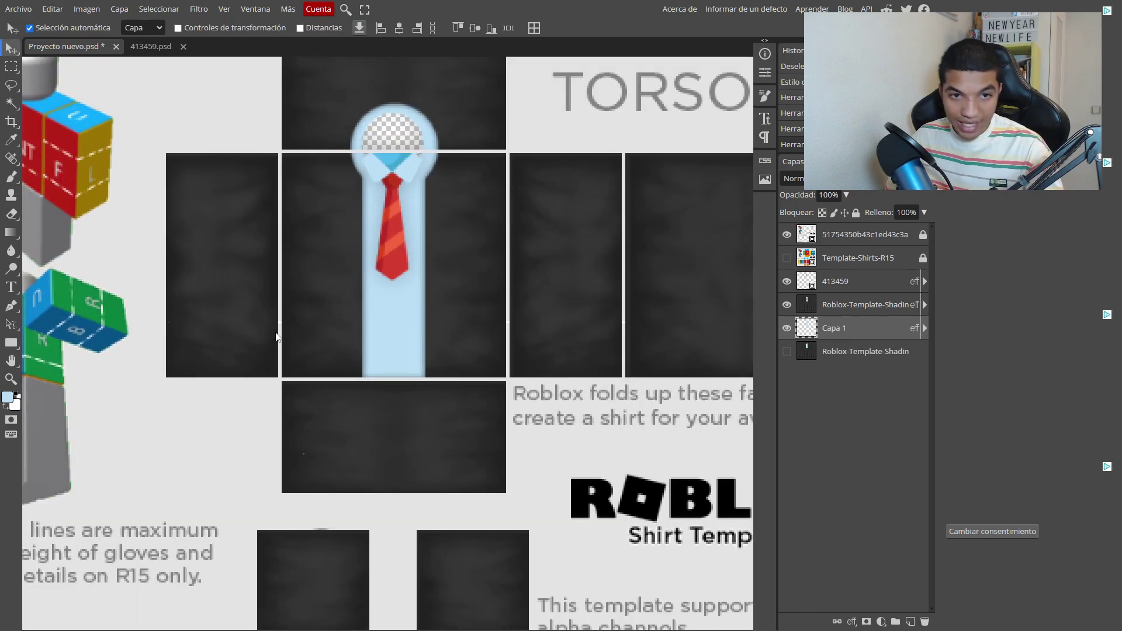
left_click(12, 68)
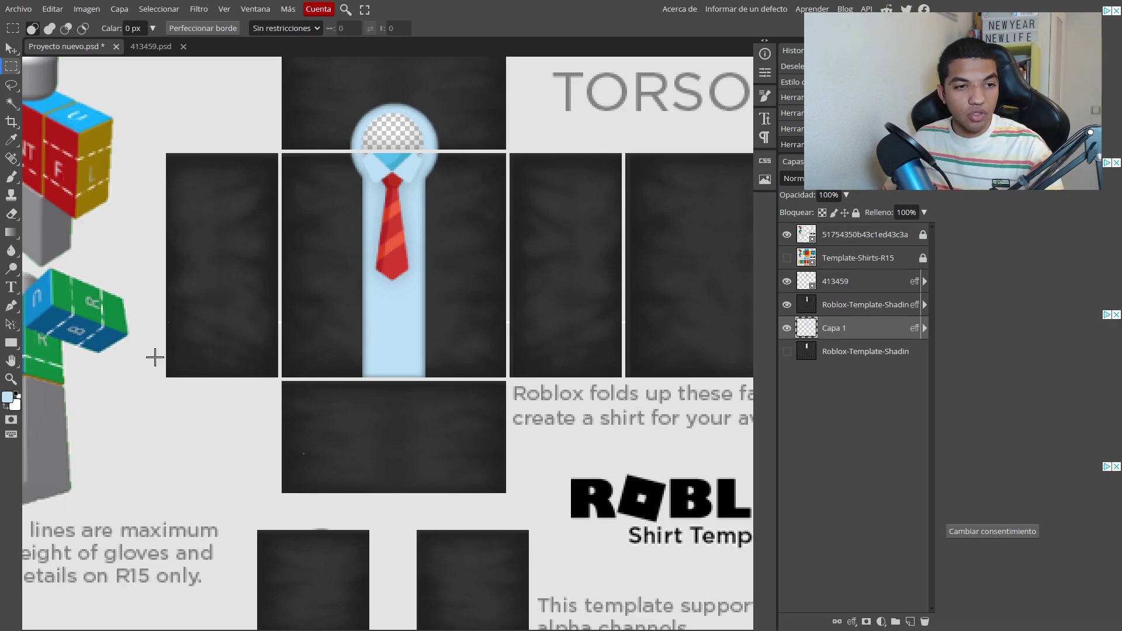
left_click_drag(156, 360, 678, 379)
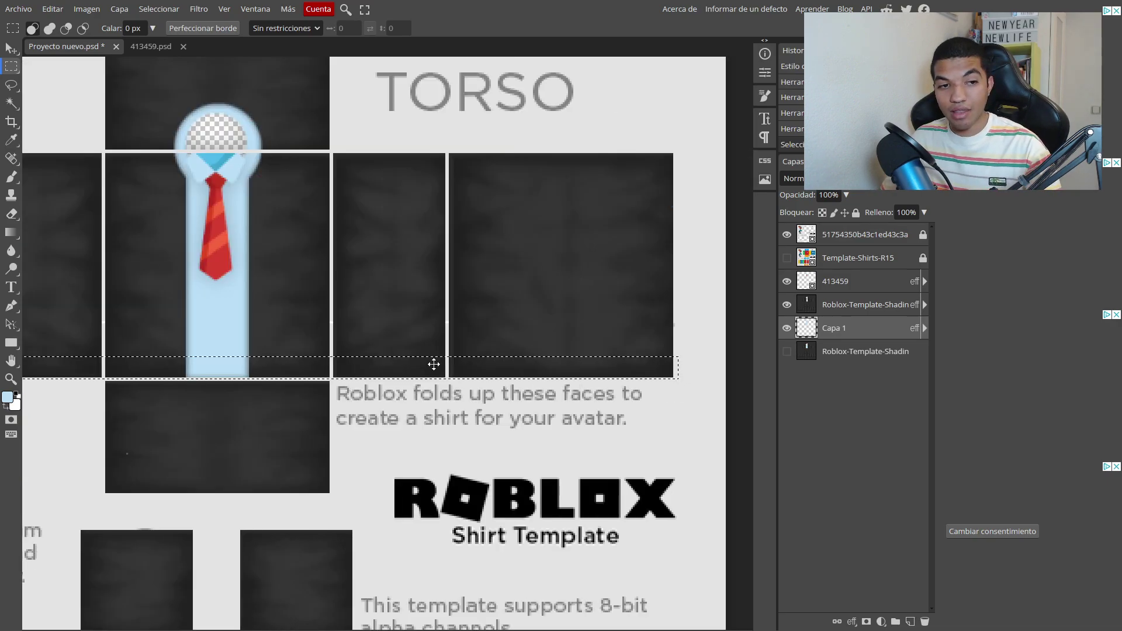
scroll(434, 368, "down", 2)
left_click(865, 304)
left_click(786, 305)
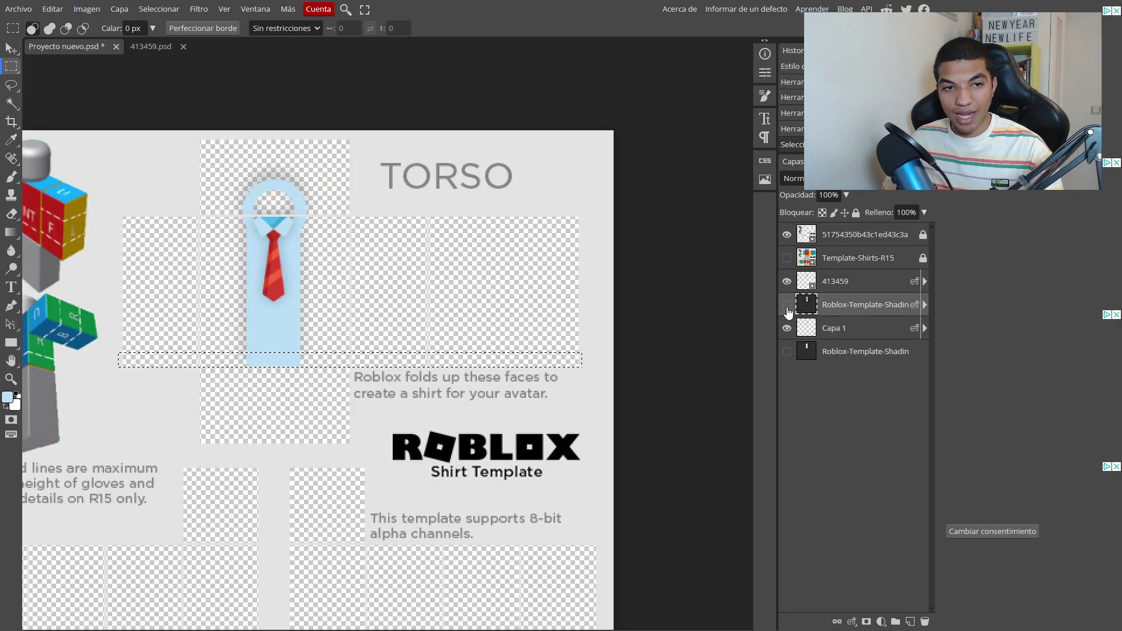
left_click(786, 305)
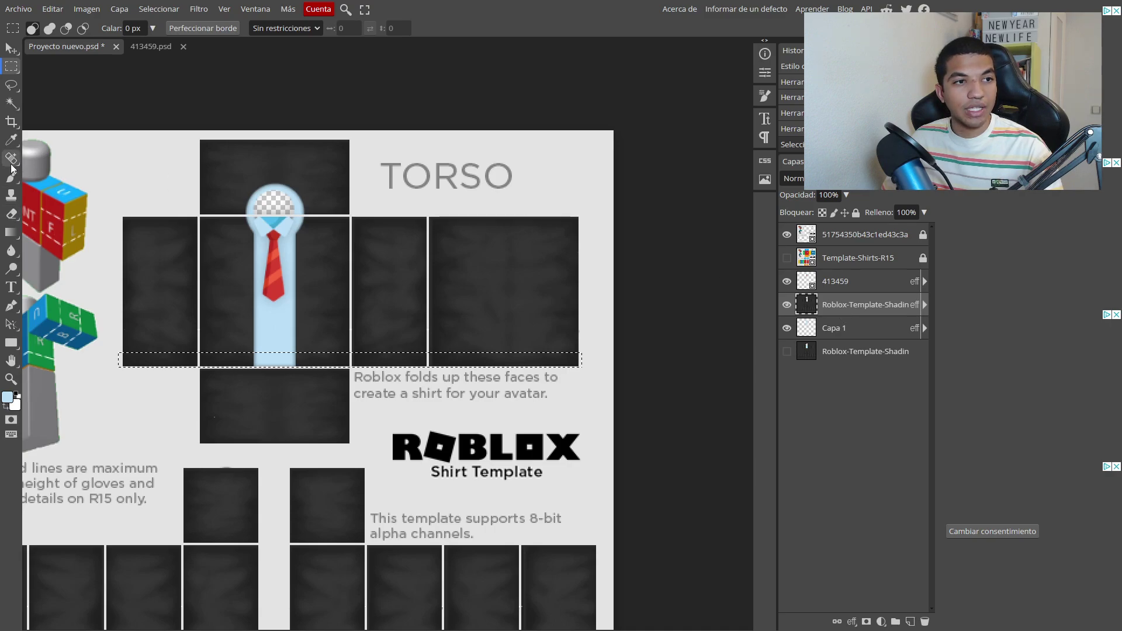
left_click(11, 214)
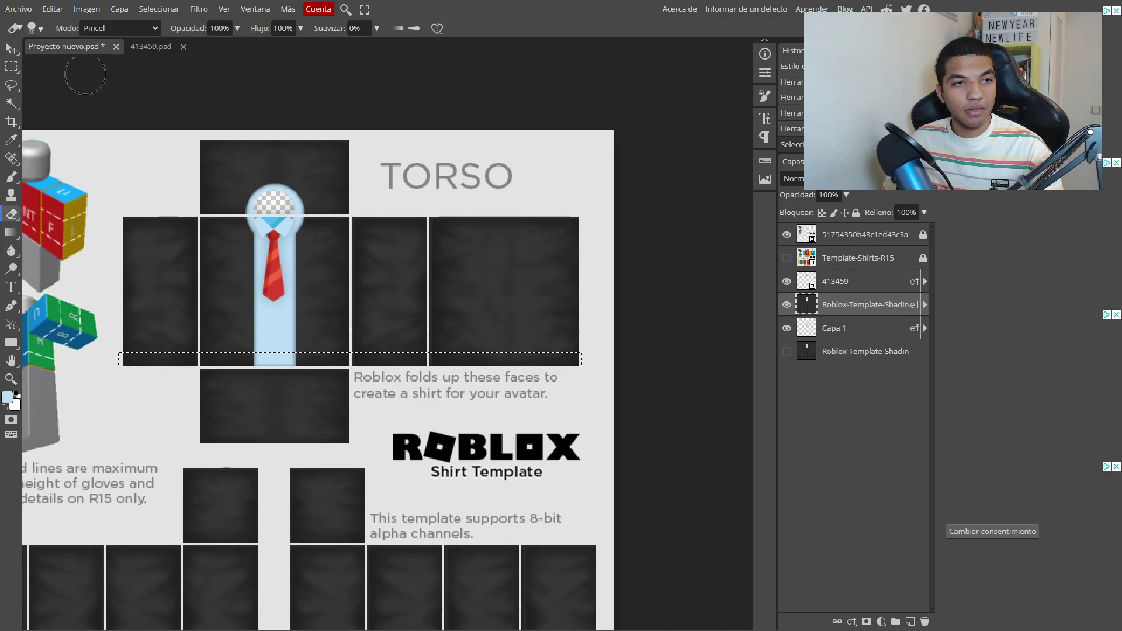
Step: Show the Template-Shirts-R15 layer to compare the selected strip with its panel guides, and hide it again
left_click(786, 258)
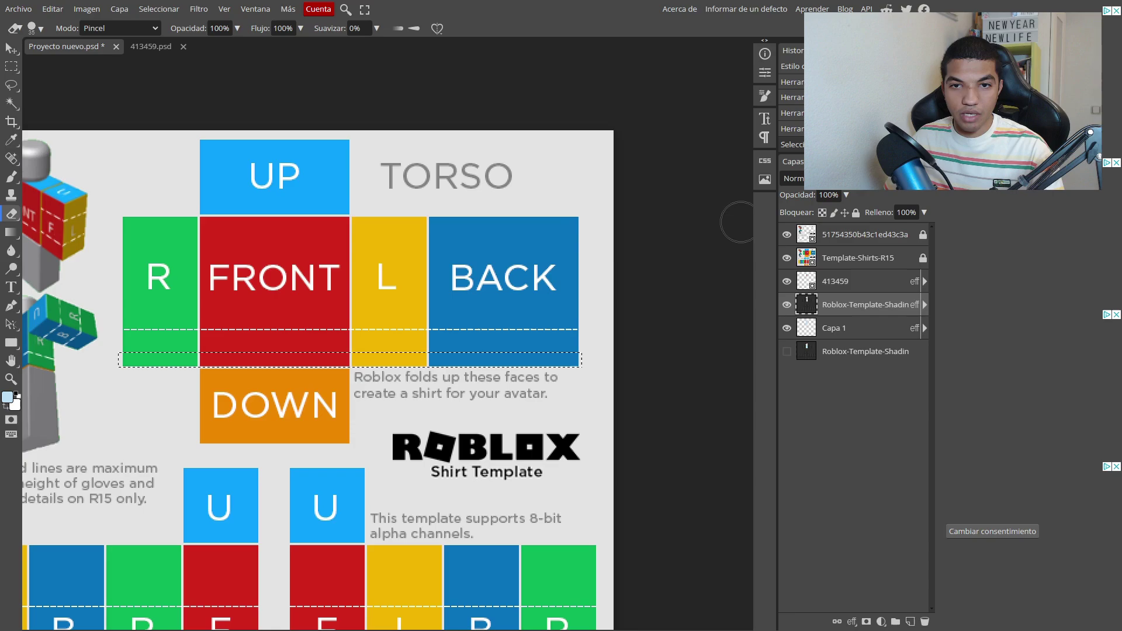
key("ctrl+minus")
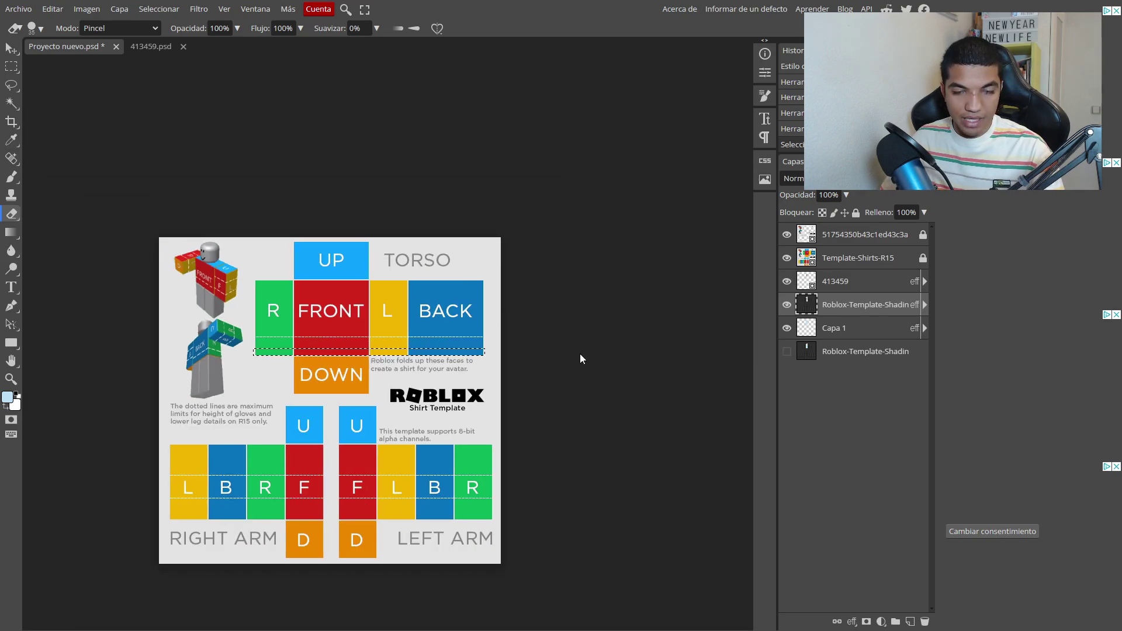
key("ctrl+plus")
key("ctrl+minus")
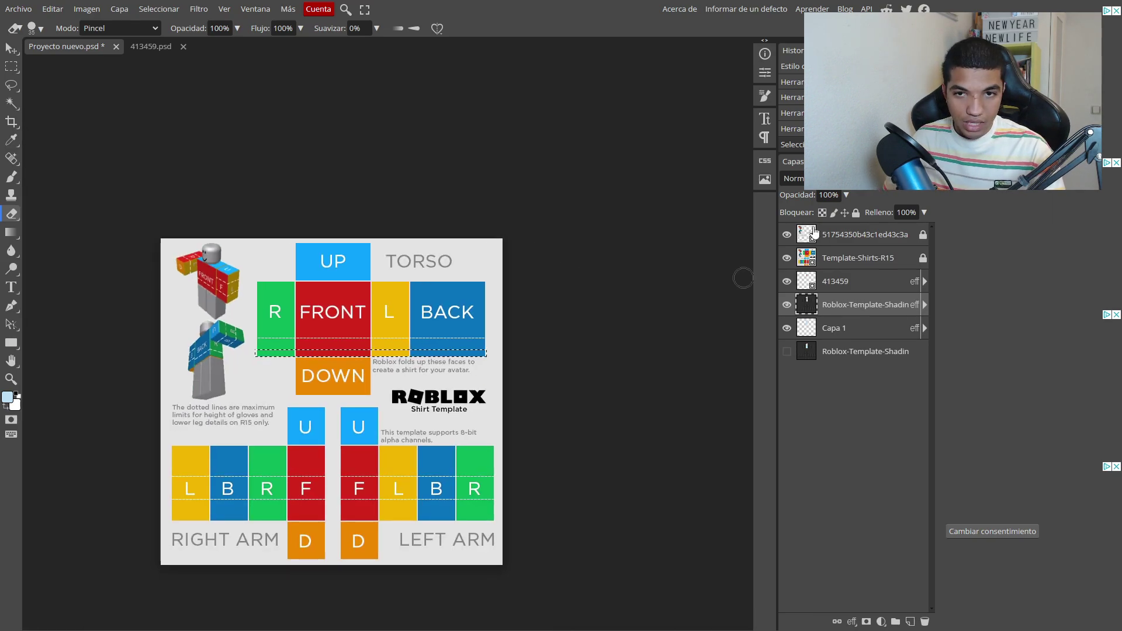
left_click(786, 257)
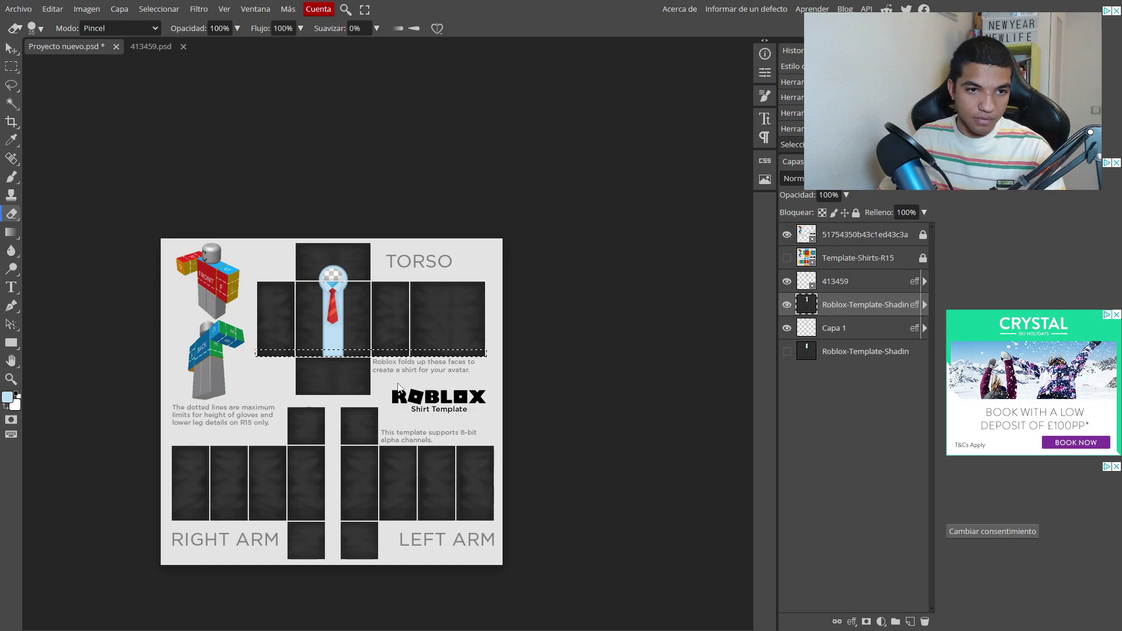
Step: Erase the selected strip of the upper shading layer along the bottom of both torso side panels
key("ctrl+plus")
left_click_drag(412, 364, 357, 364)
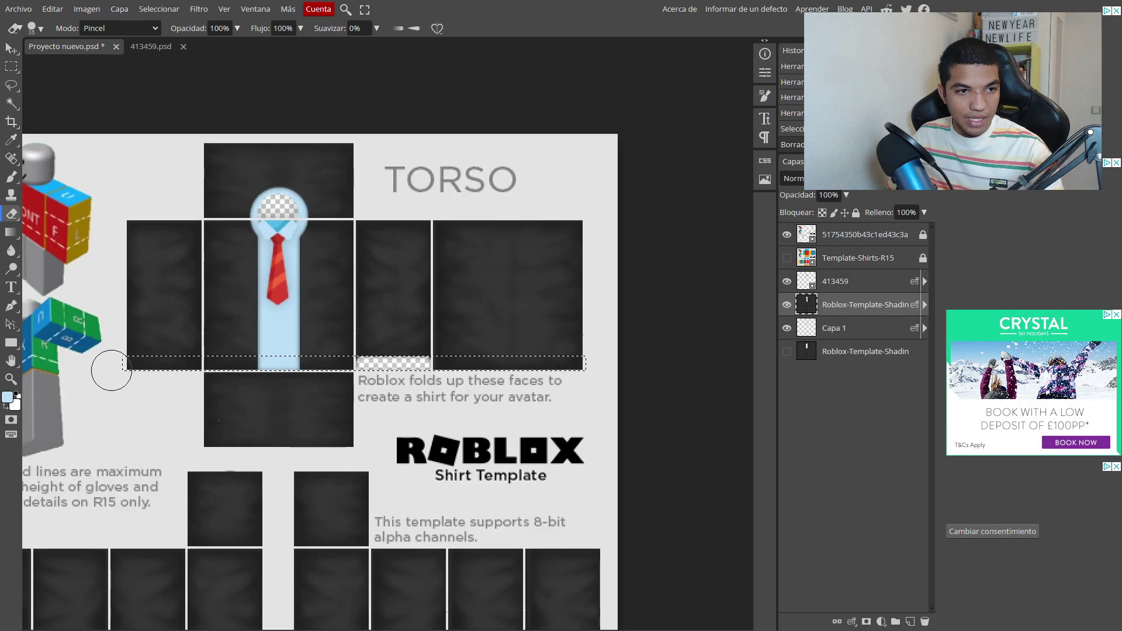
left_click_drag(111, 369, 184, 362)
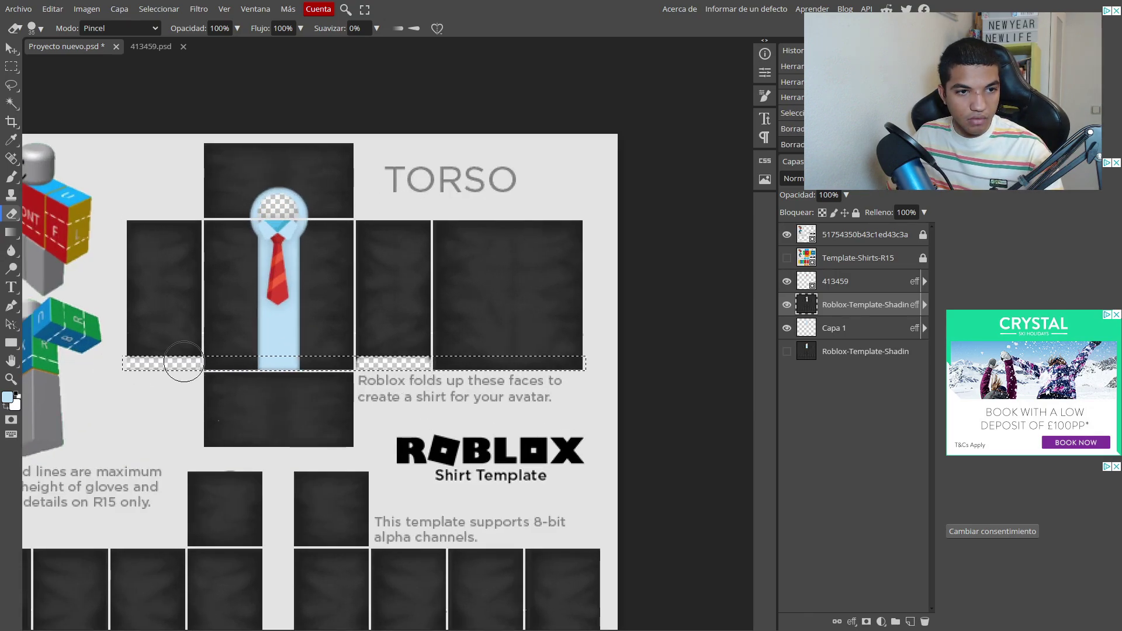
Step: Check the Template-Shirts-R15 panel guides, hide them again, and move the strip selection down to the bottom edge of the left arm panels
key("ctrl+minus")
key("m")
left_click(787, 258)
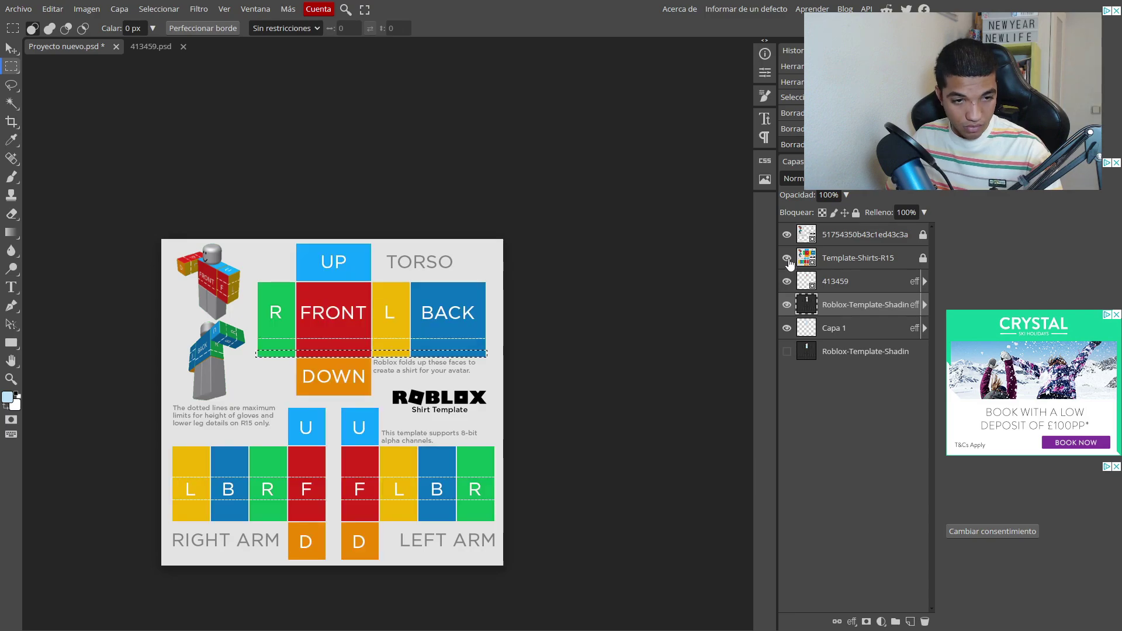
left_click(787, 259)
key("ctrl+plus")
left_click_drag(132, 242, 150, 511)
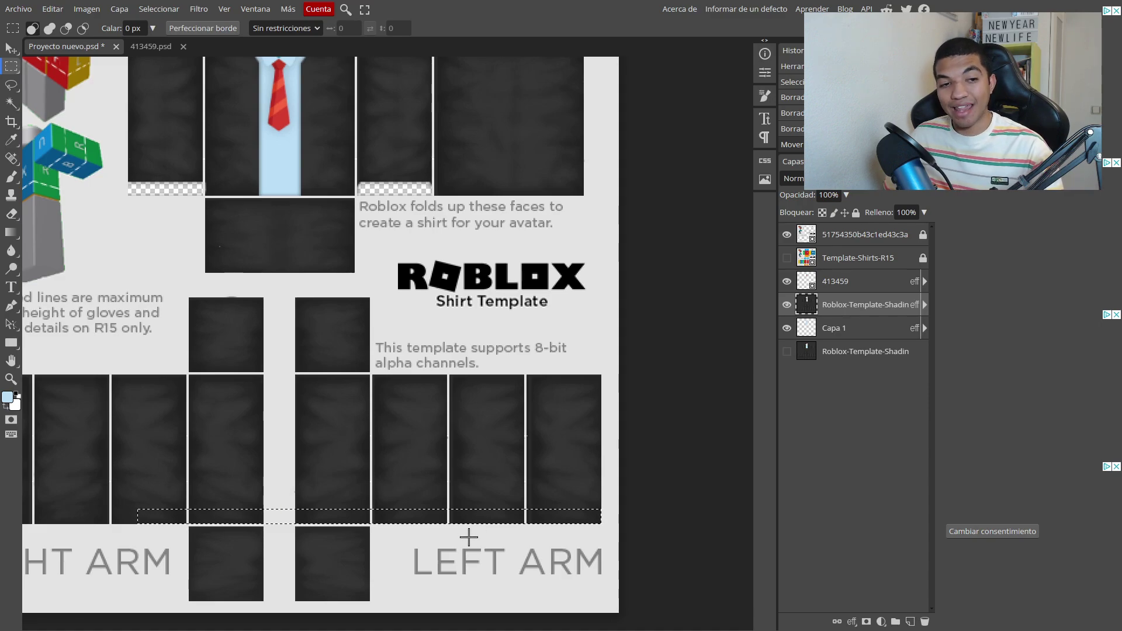
Step: Compare the strip with the template guides and erase it along the left arm panels and the adjoining right arm panels
key("ctrl+minus")
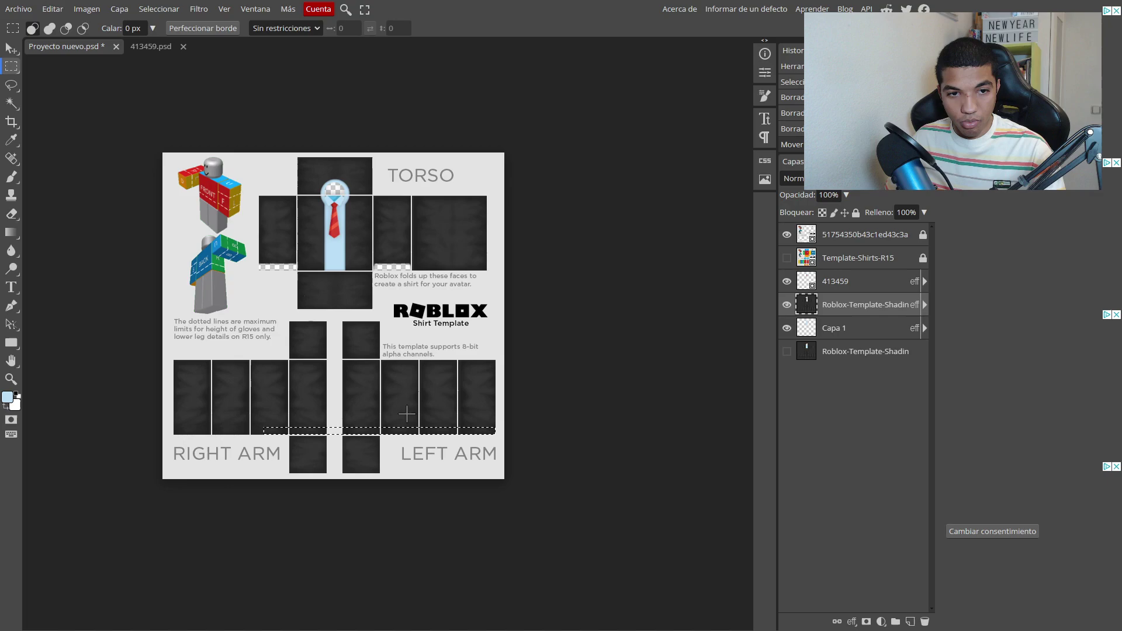
left_click(11, 214)
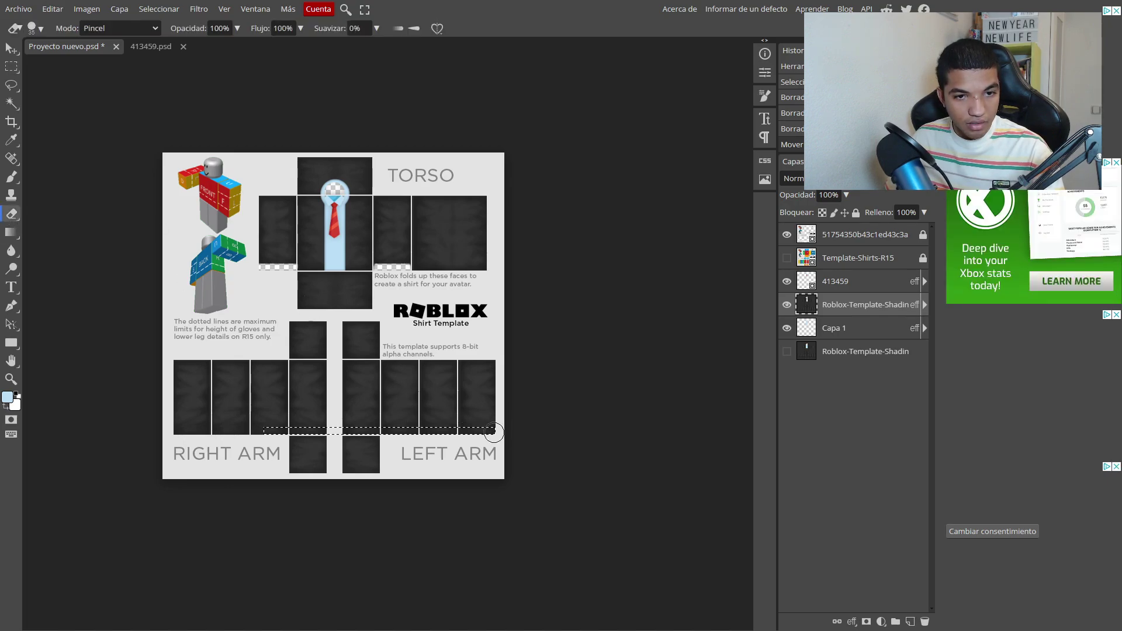
left_click(786, 258)
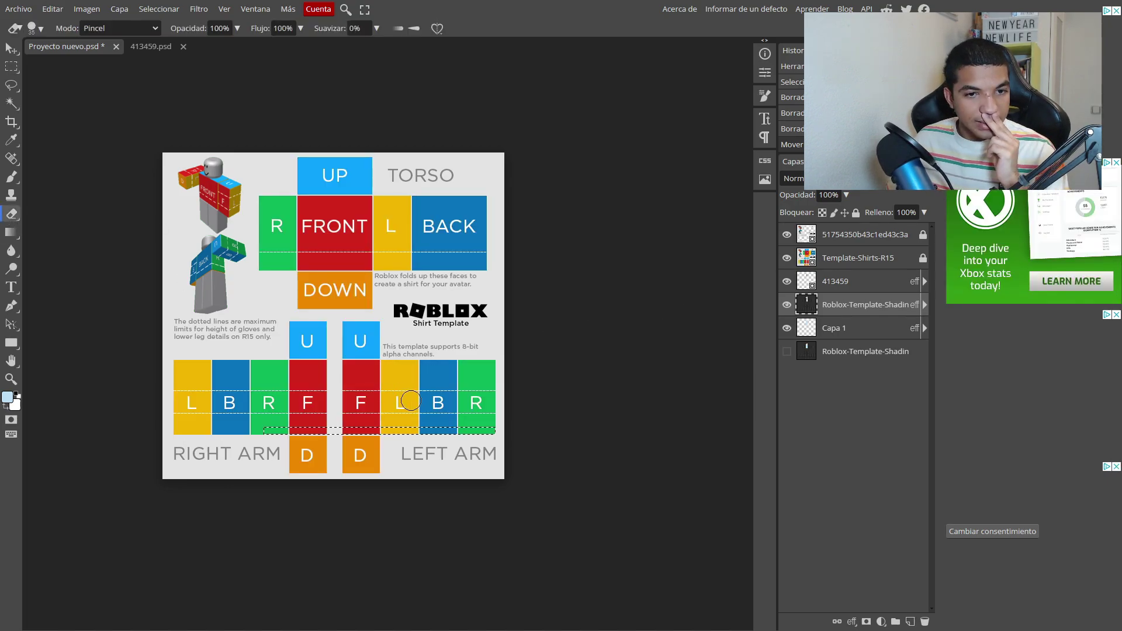
left_click(786, 268)
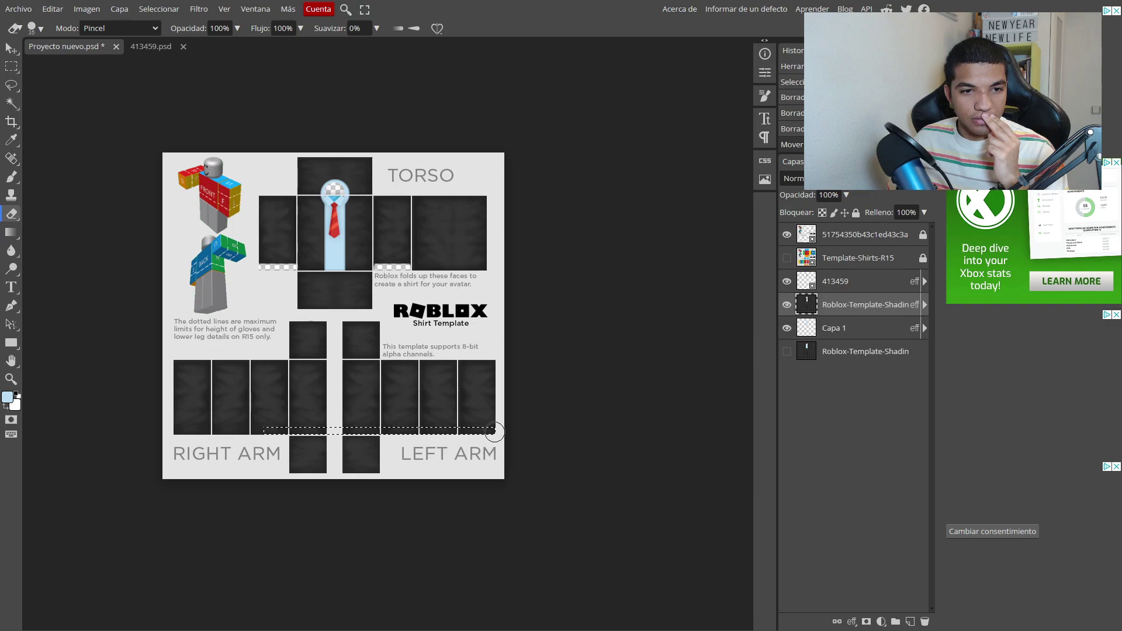
left_click_drag(497, 431, 238, 429)
Step: Move the strip selection across to the remaining right arm panels, erase their bottom edge, and deselect
left_click(5, 48)
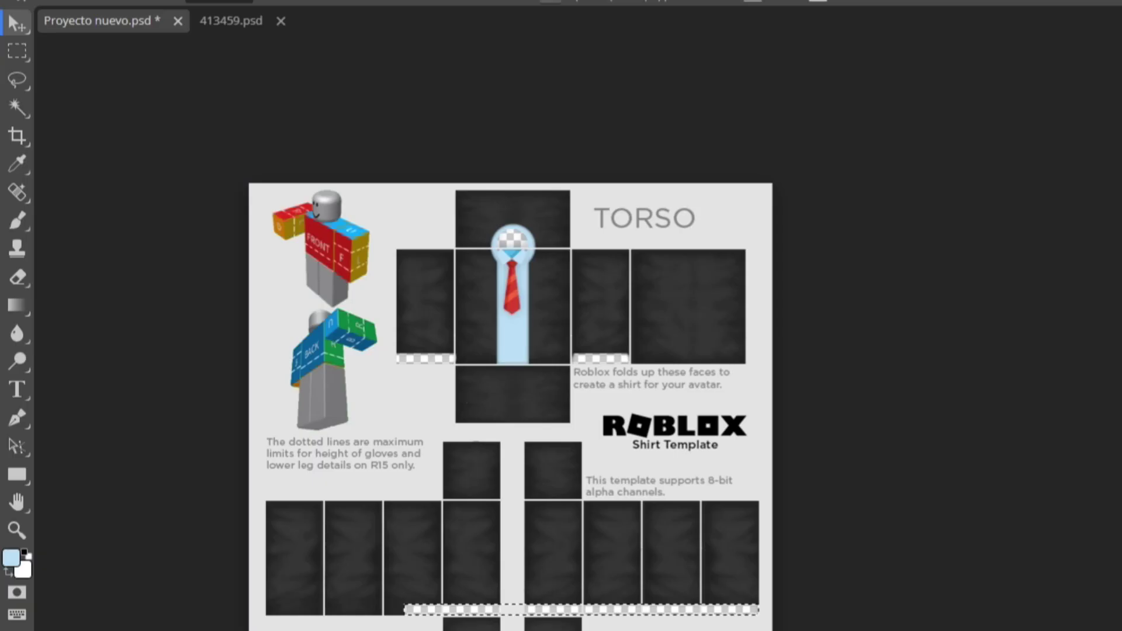
left_click(17, 50)
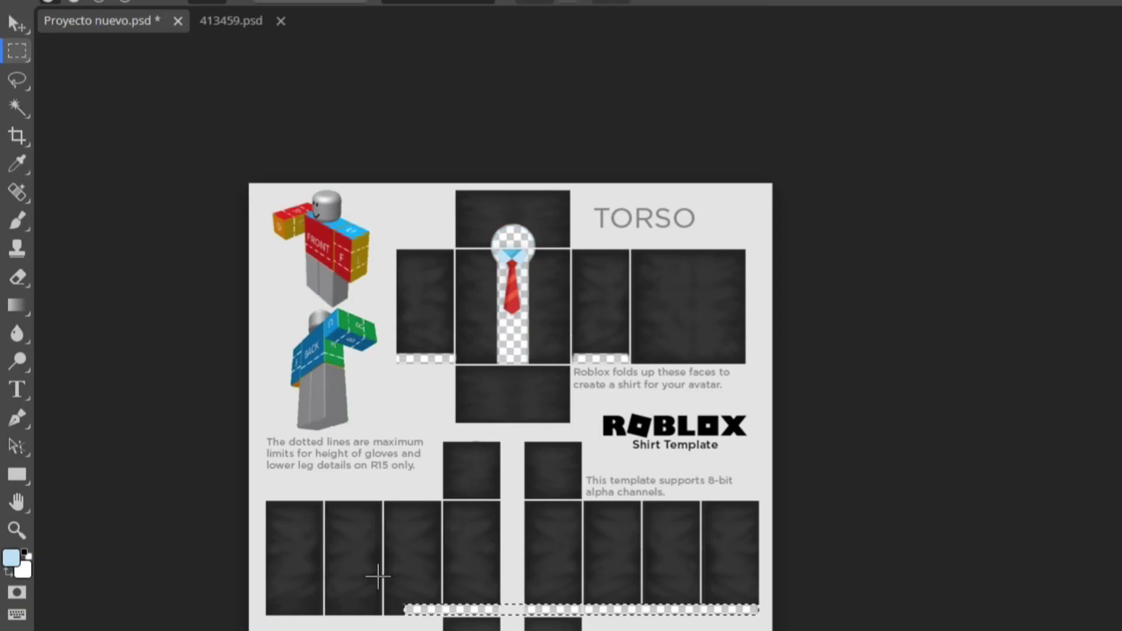
left_click_drag(418, 613, 281, 612)
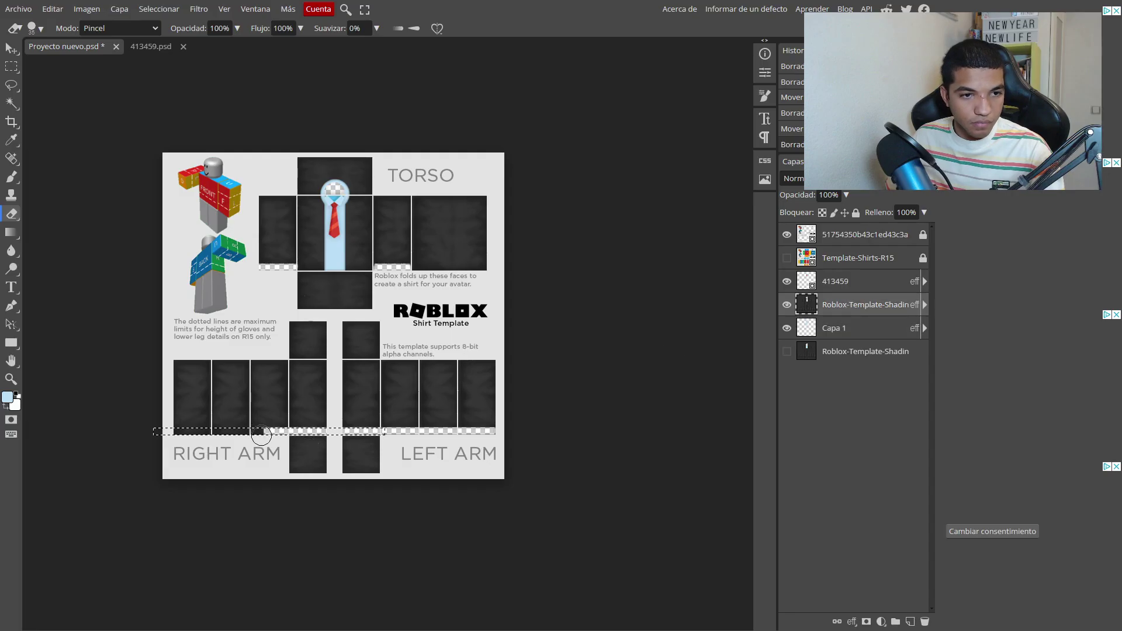
mouse_move(261, 436)
left_mouse_down()
mouse_move(151, 436)
mouse_move(446, 432)
left_mouse_up()
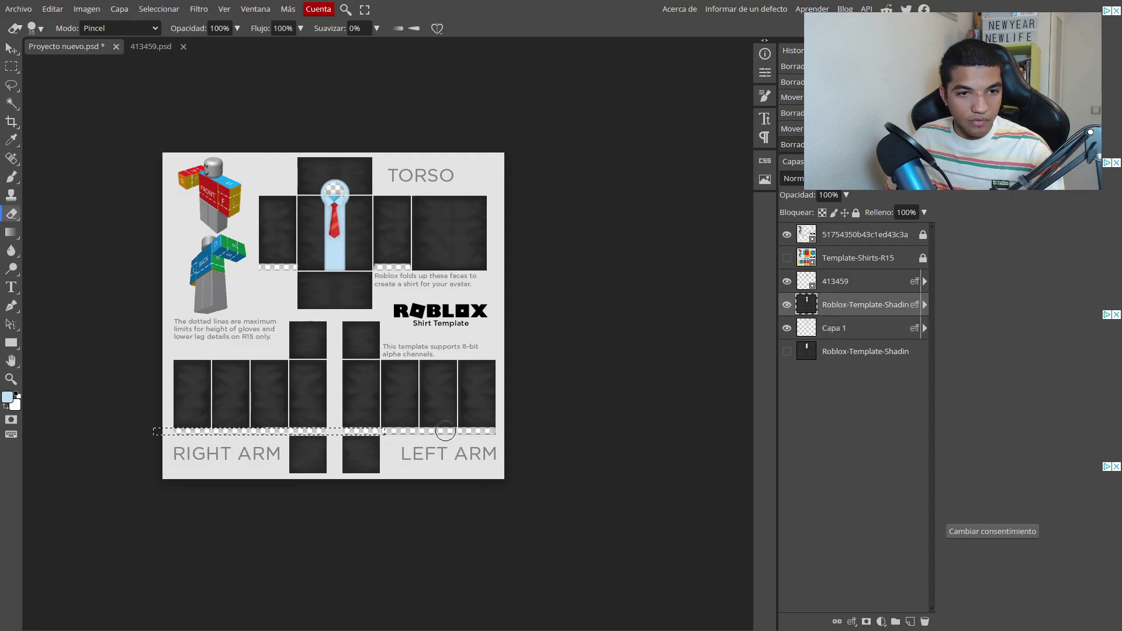
key("ctrl+d")
key("m")
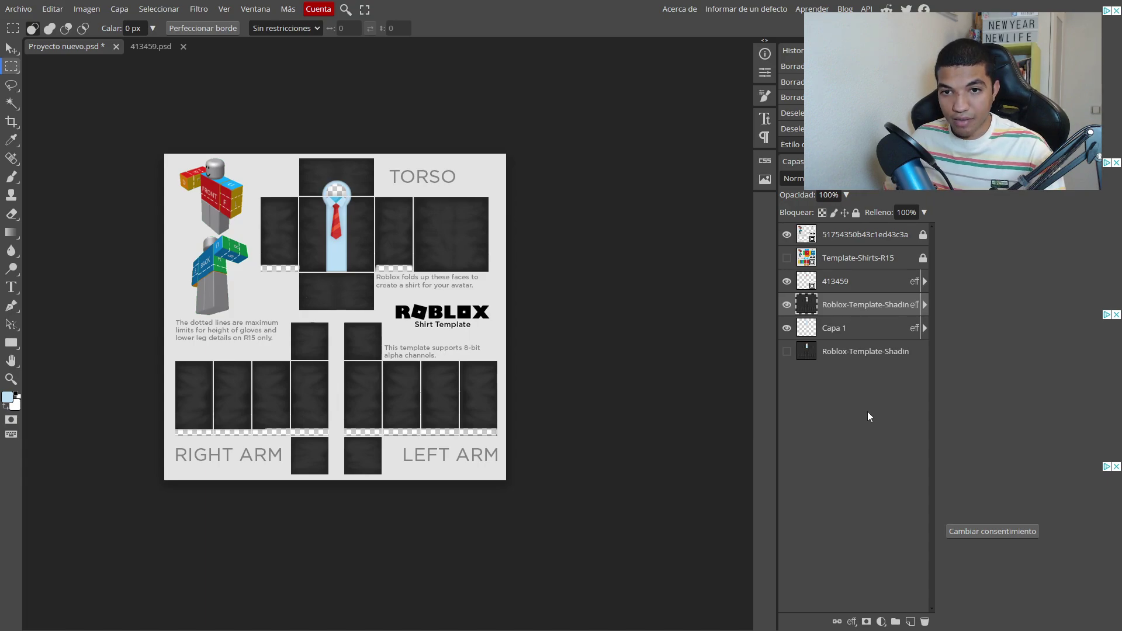
Step: Add a new layer directly below Capa 1 and paint it white with a large brush behind the erased torso and arm strips
left_click(906, 623)
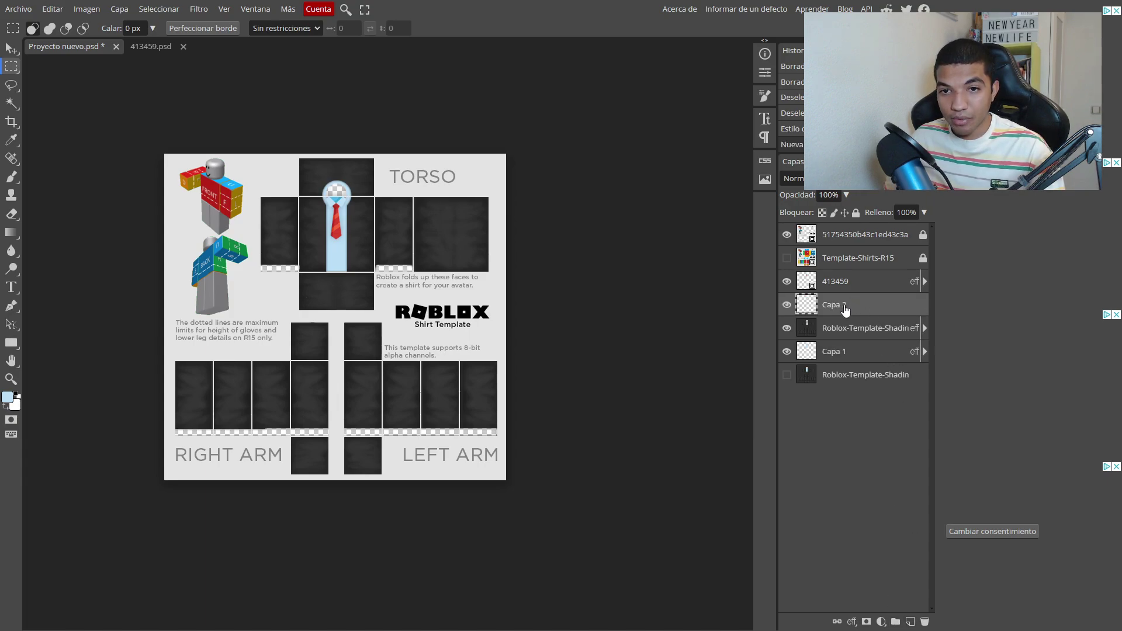
key("b")
key("x")
mouse_move(845, 308)
left_mouse_down()
mouse_move(845, 278)
mouse_move(849, 370)
left_mouse_up()
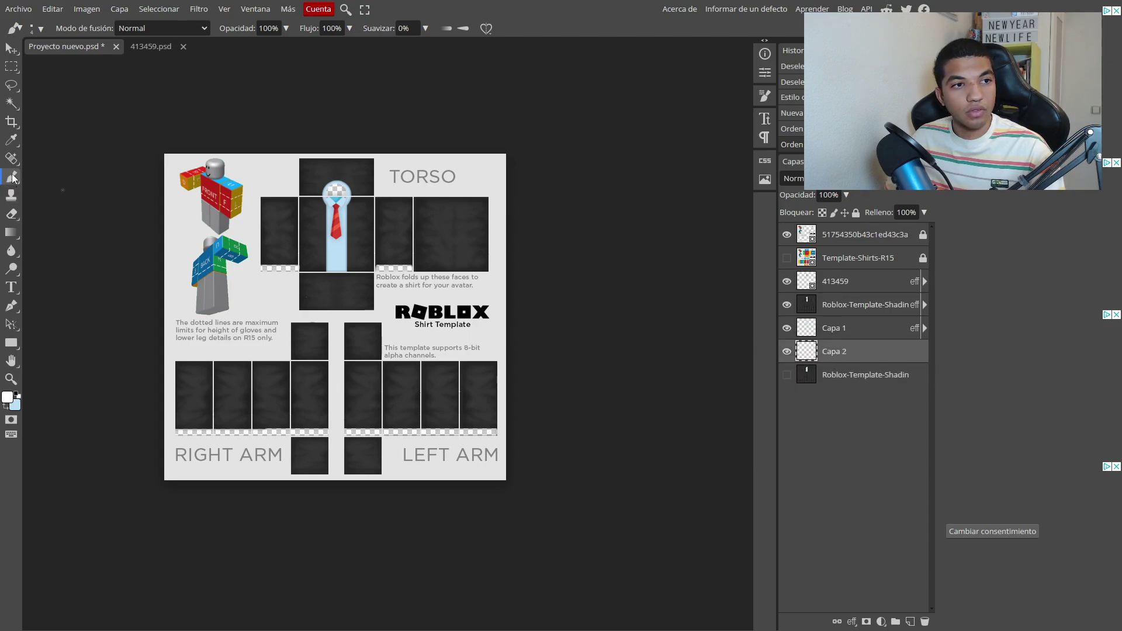
left_click(36, 28)
left_click(147, 61)
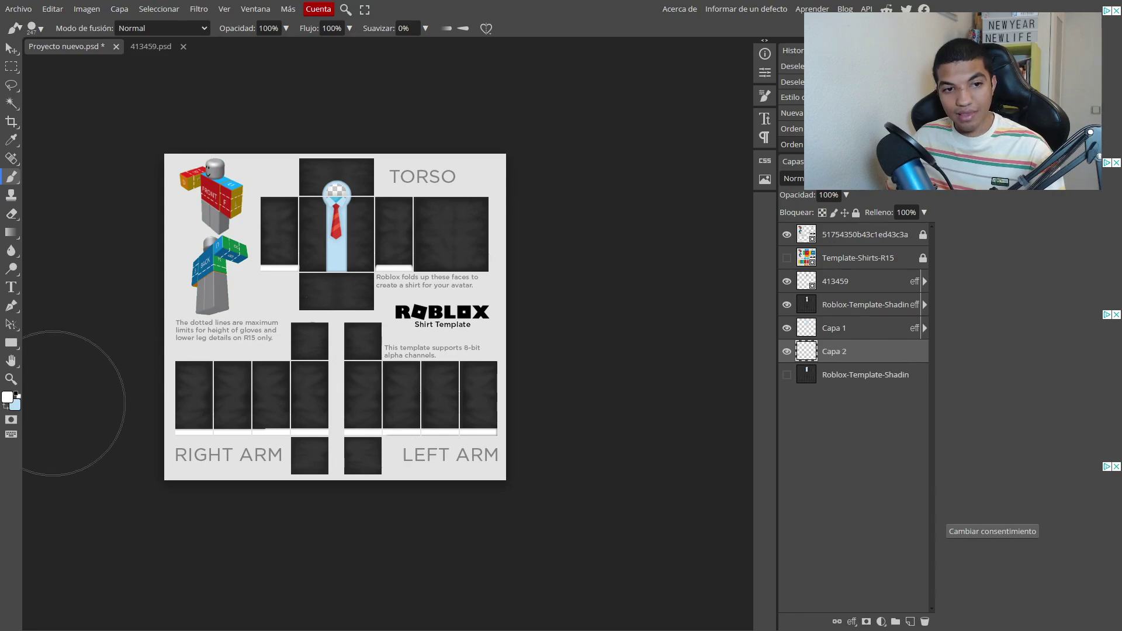
mouse_move(155, 401)
left_mouse_down()
mouse_move(366, 464)
mouse_move(458, 403)
left_mouse_up()
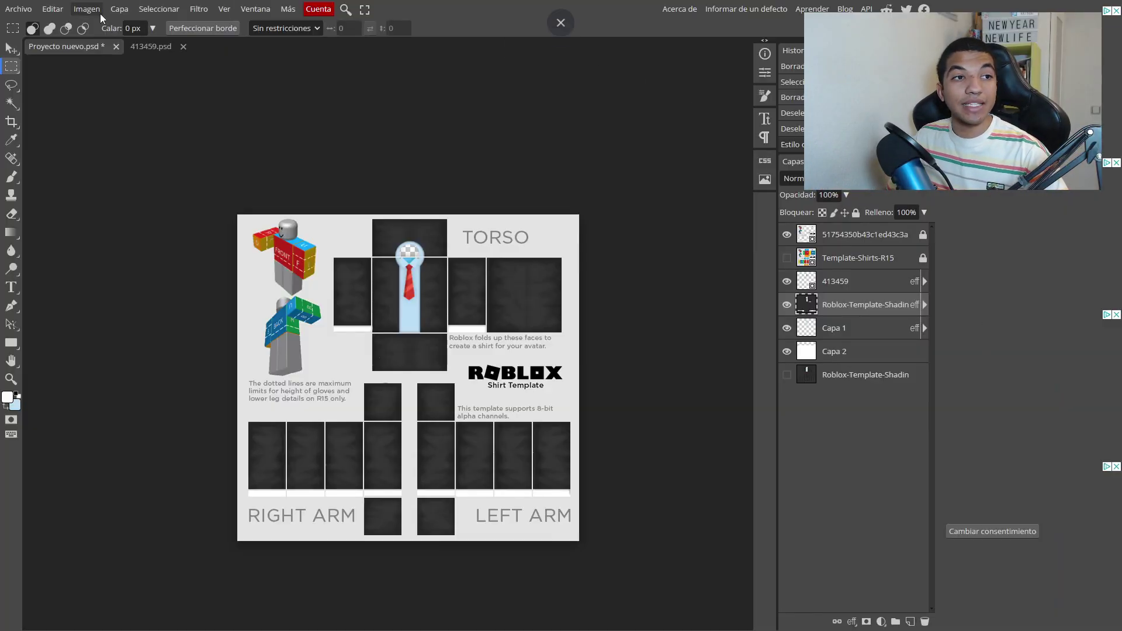
Step: Export the design as a PNG named "Traje" and save it
left_click(28, 10)
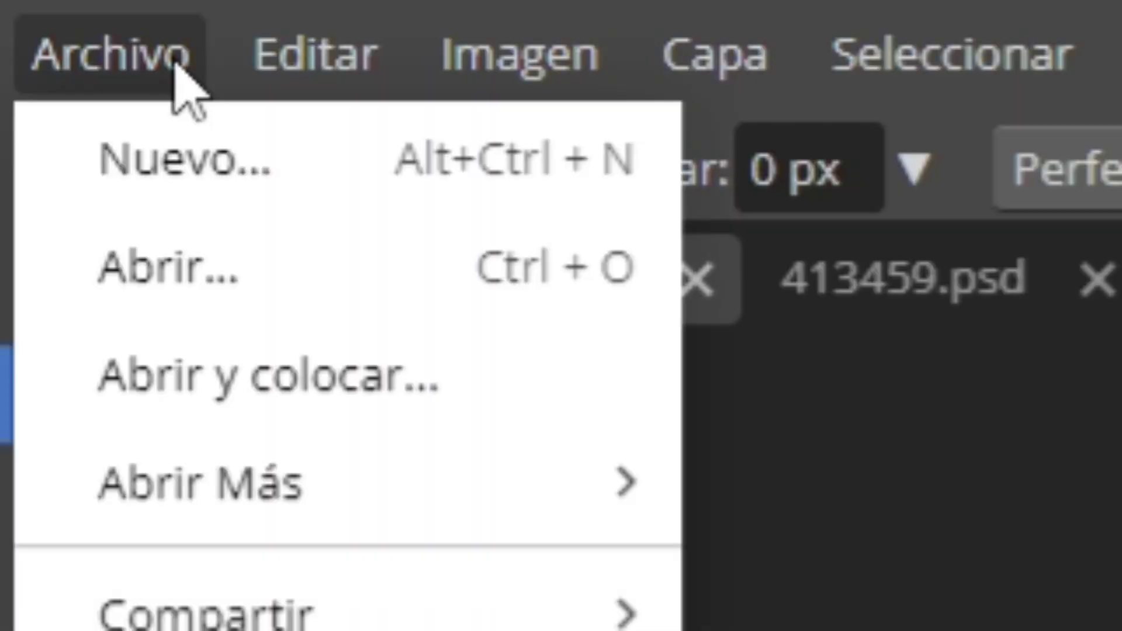
mouse_move(166, 345)
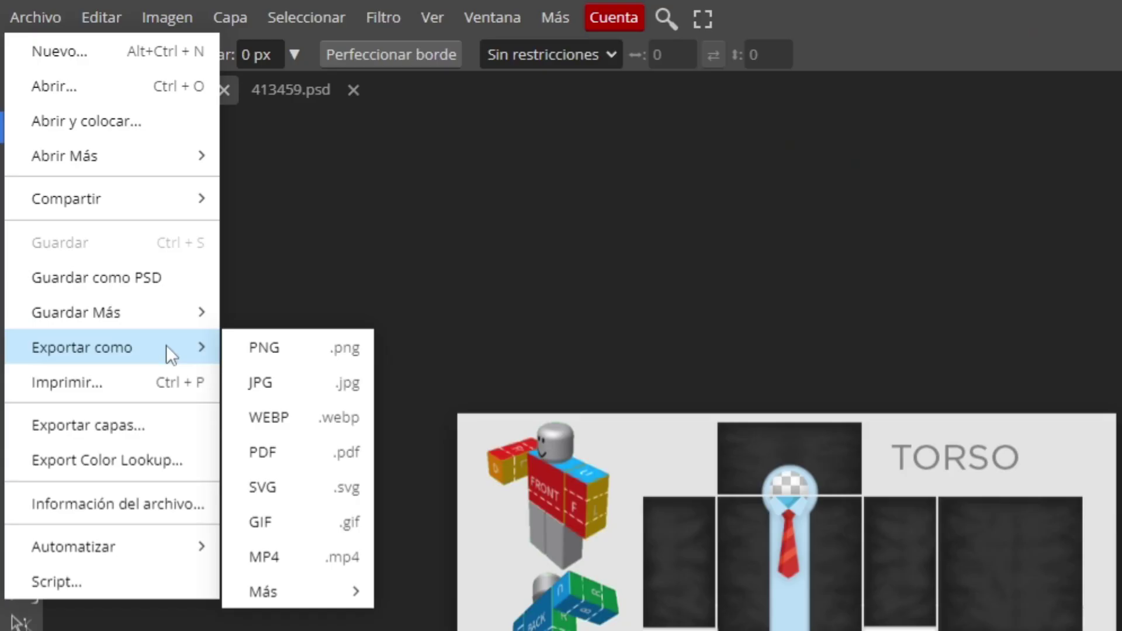
left_click(292, 356)
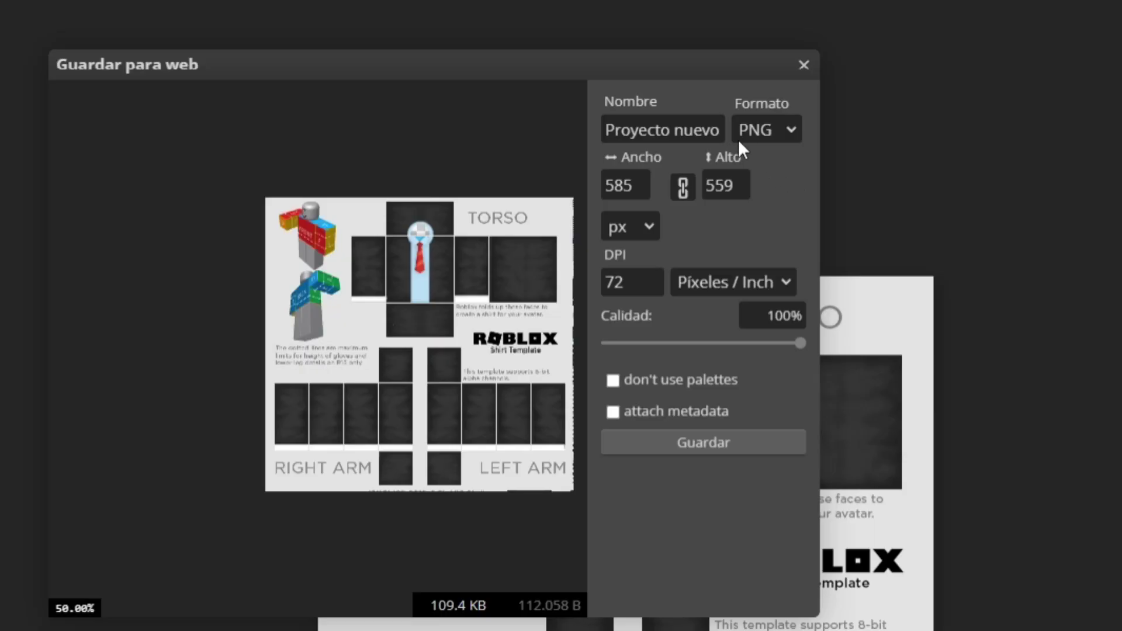
left_click(450, 132)
left_click_drag(710, 126, 561, 137)
type("p")
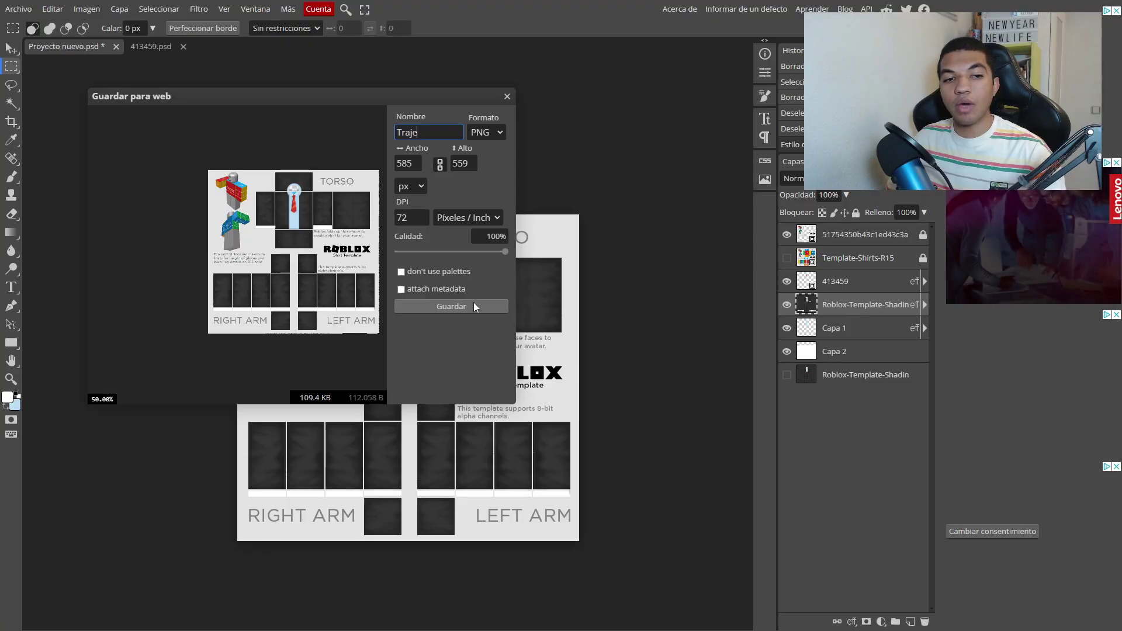
left_click(741, 438)
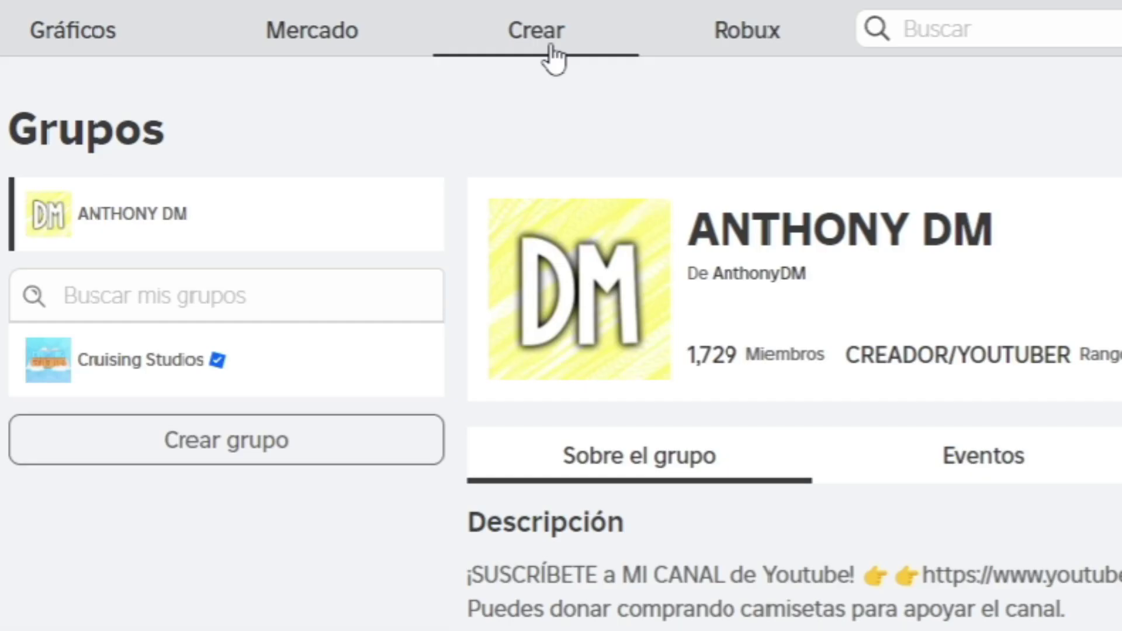
Step: Switch to the Roblox Creator Hub in the browser and open the group's avatar item creations
left_click(549, 50)
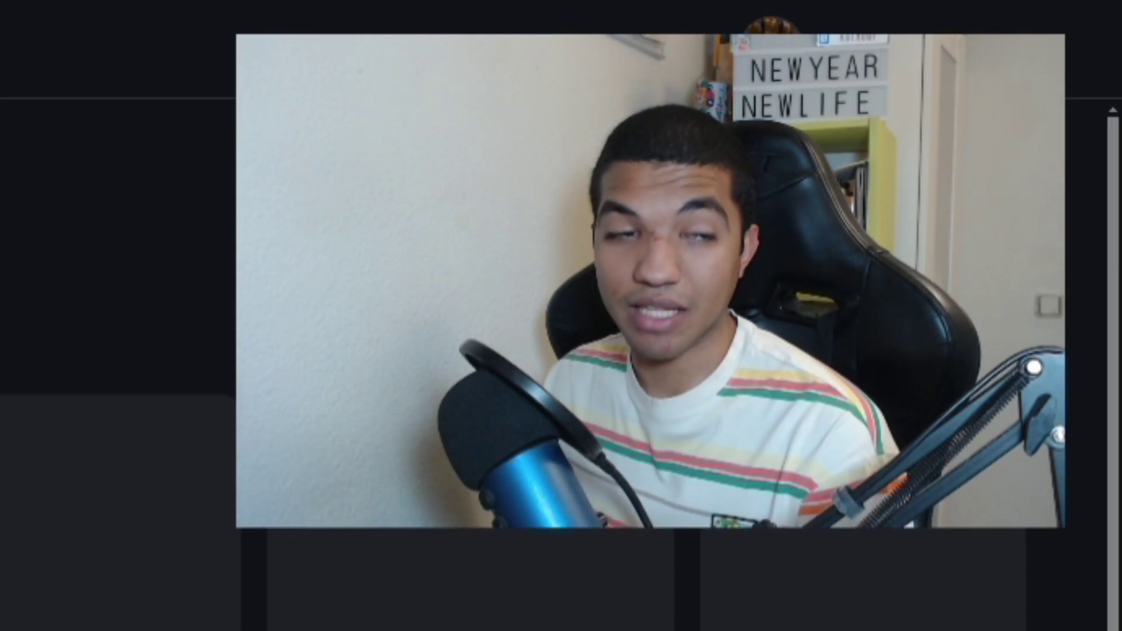
left_click(263, 228)
left_click(327, 438)
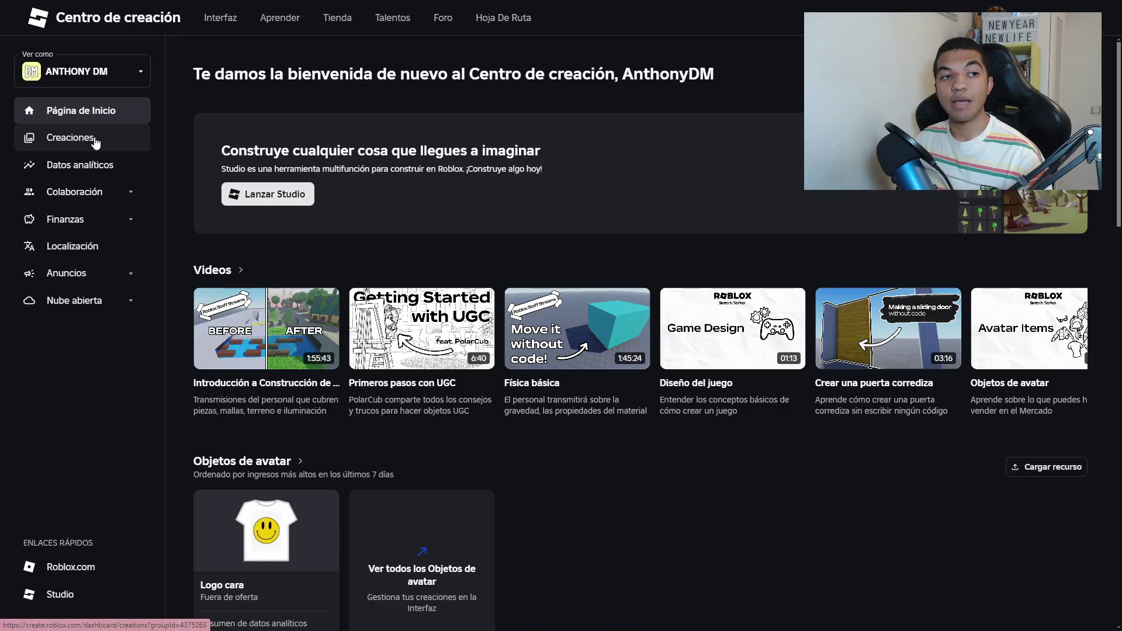
left_click(304, 444)
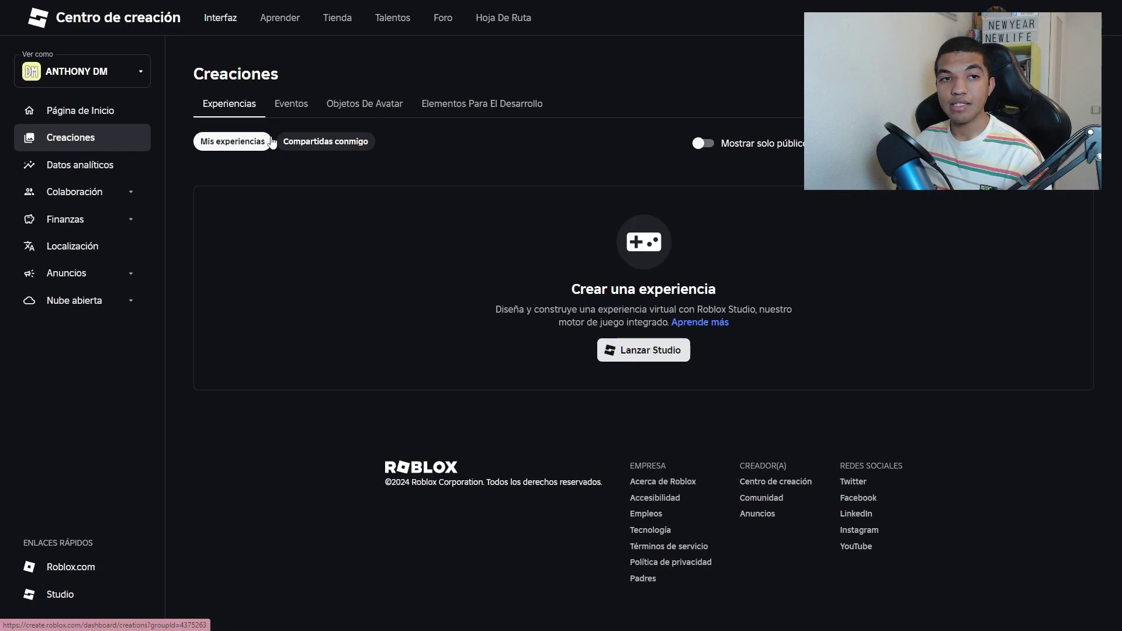
left_click(384, 109)
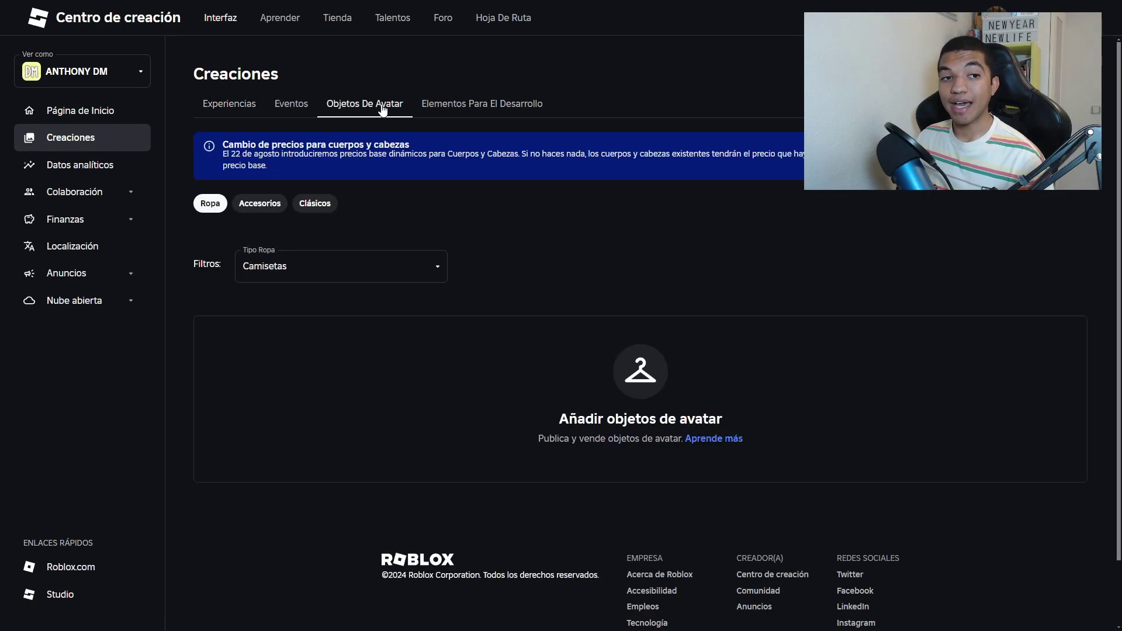
Step: Filter the avatar items to the classics category with the type "Camisas clásicas"
left_click(315, 204)
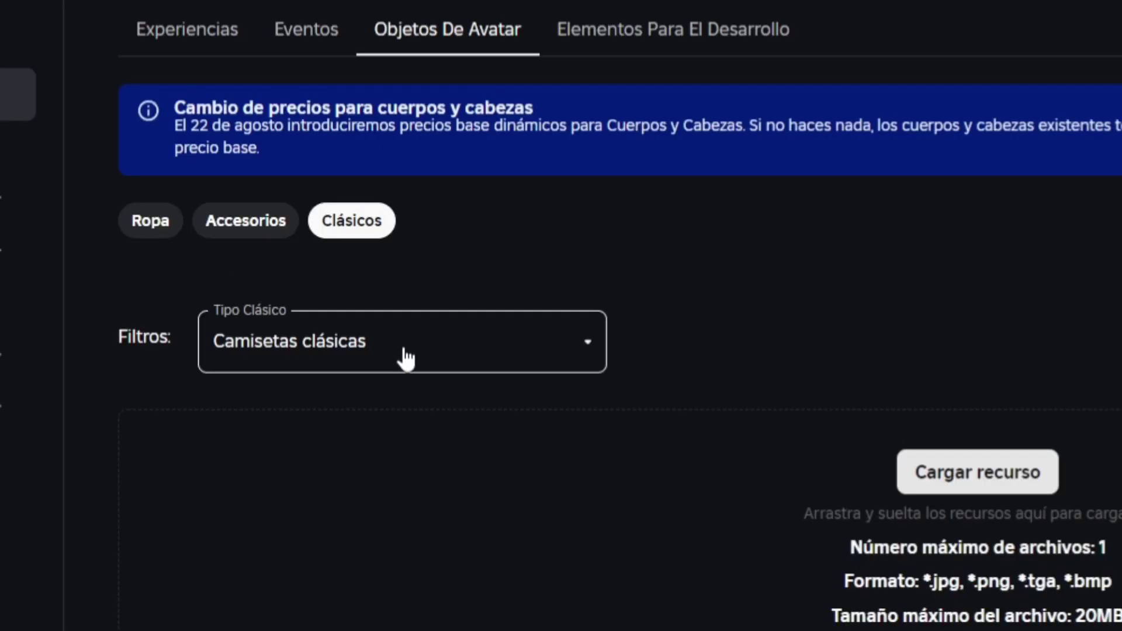
left_click(407, 357)
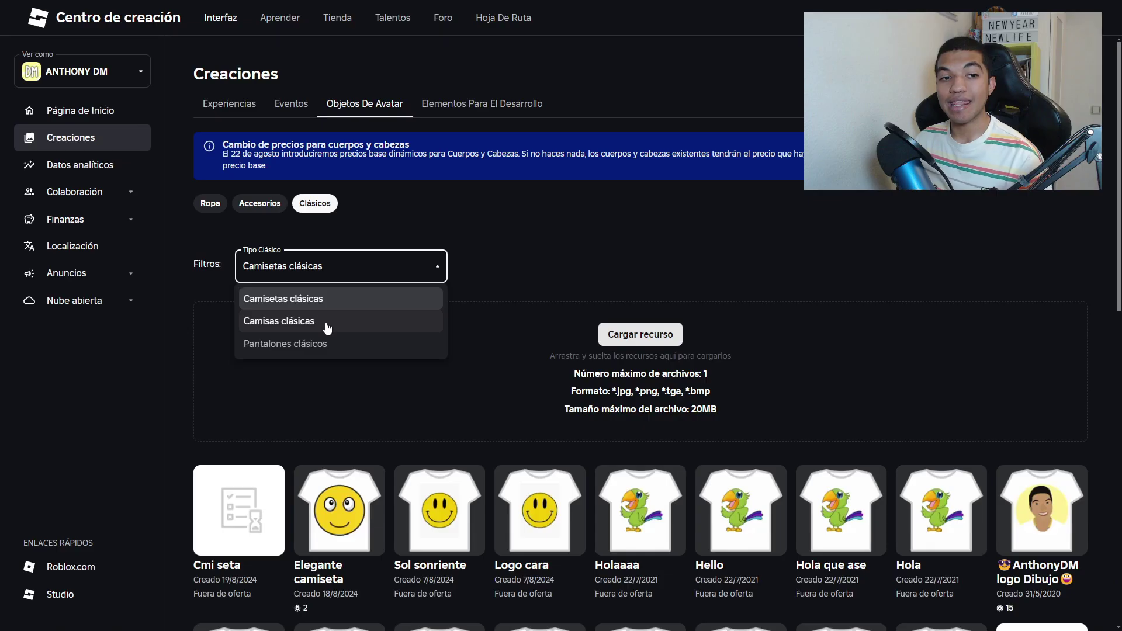
left_click(374, 459)
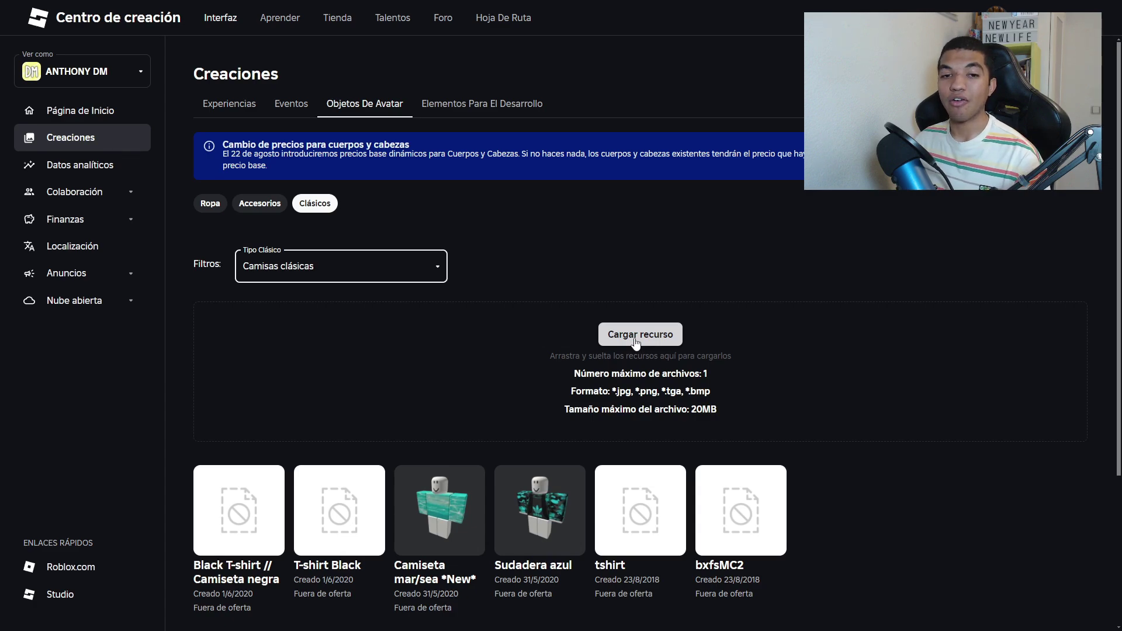
Step: Upload Traje.png as a shirt named "Traje camisa azul" with the description "Camisa", accepting the 10 Robux fee
left_click(636, 342)
left_click(307, 217)
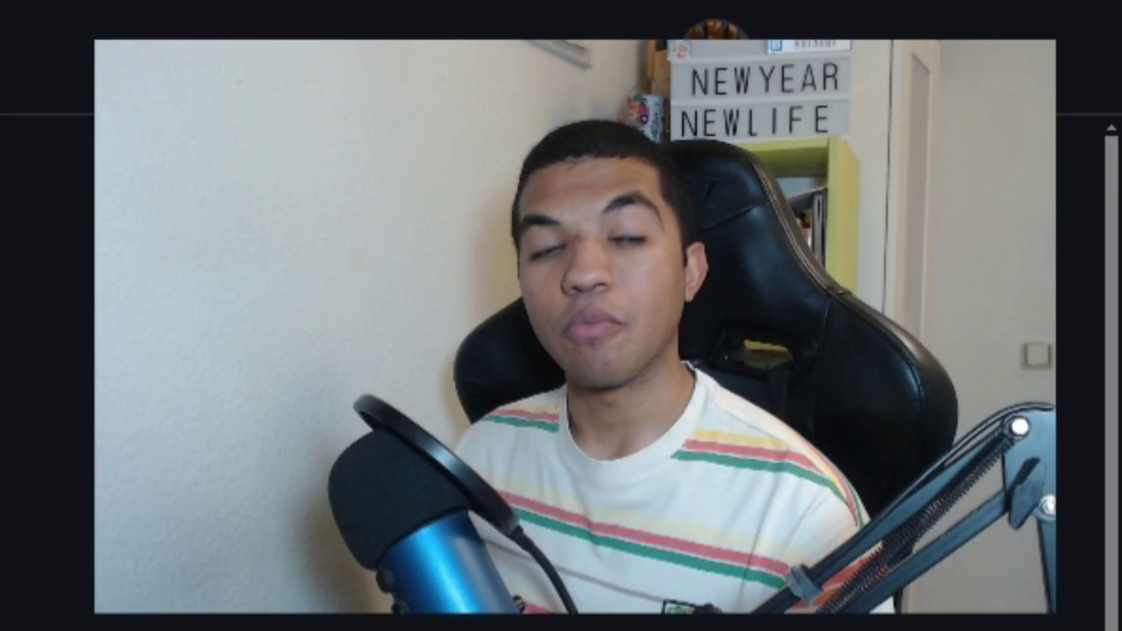
double_click(233, 244)
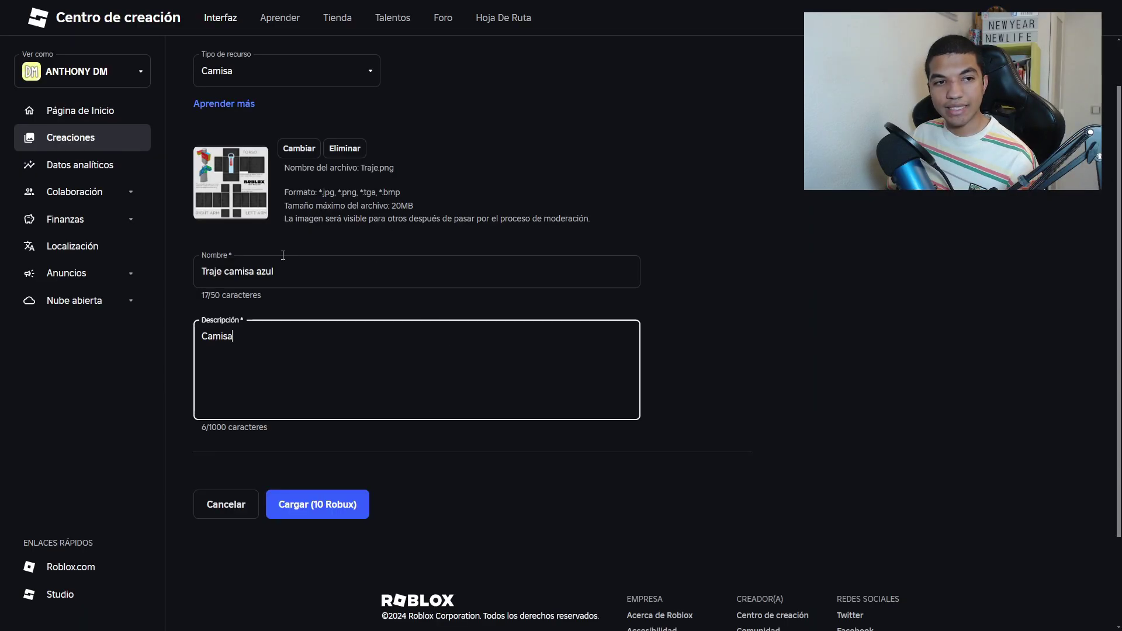
left_click(346, 509)
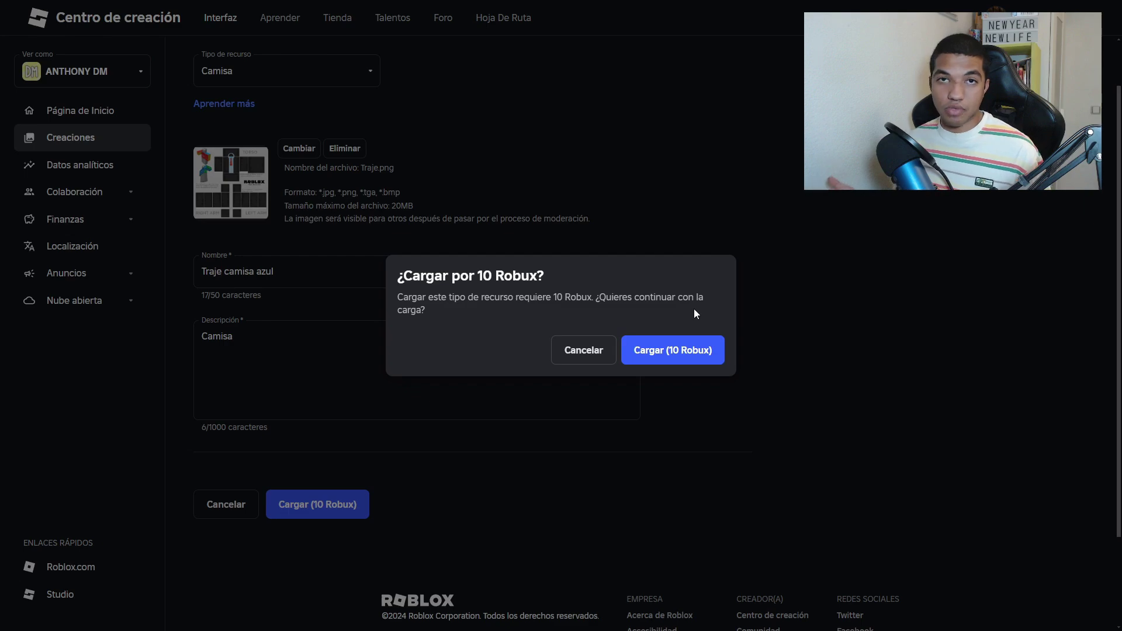
left_click(686, 350)
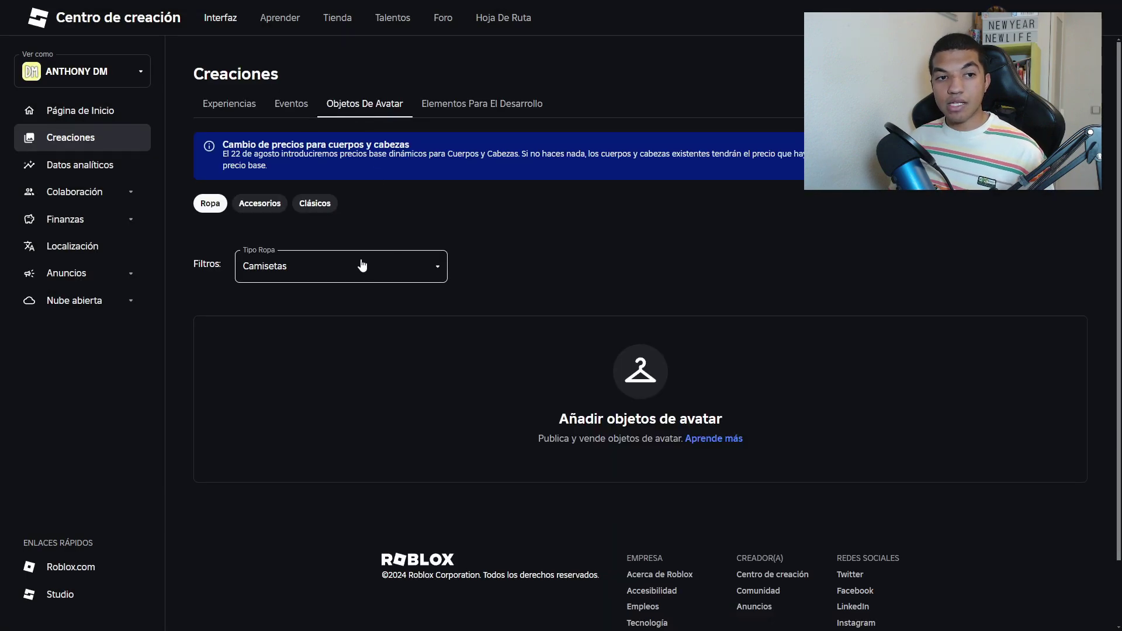
Step: List the group's classic shirts again to find the newly uploaded "Traje camisa azul"
left_click(312, 207)
left_click(341, 269)
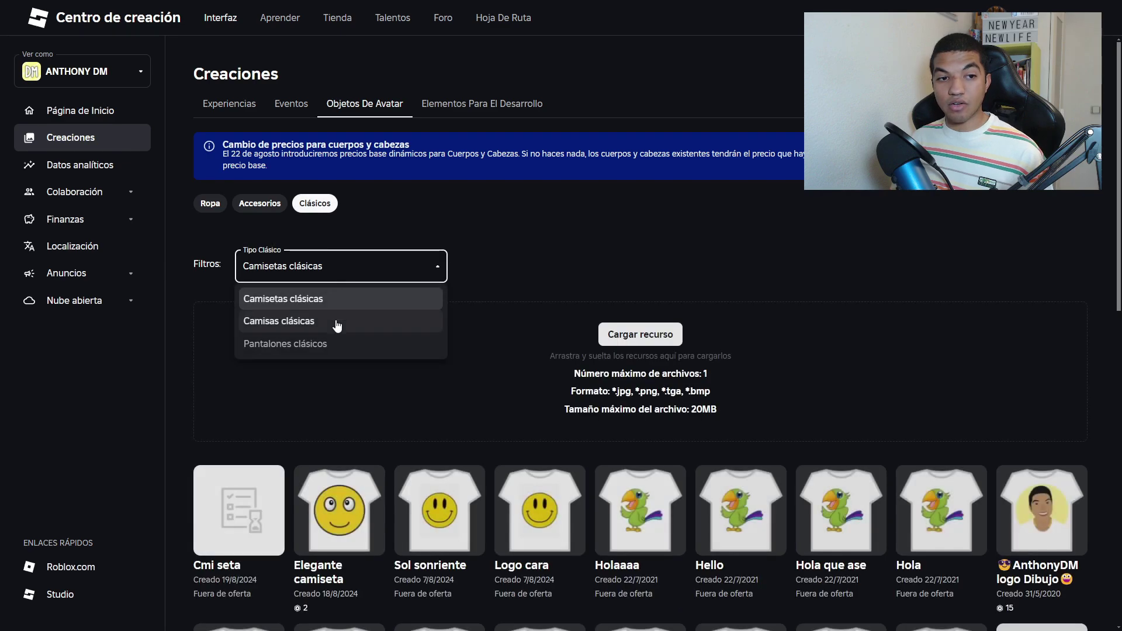
left_click(335, 321)
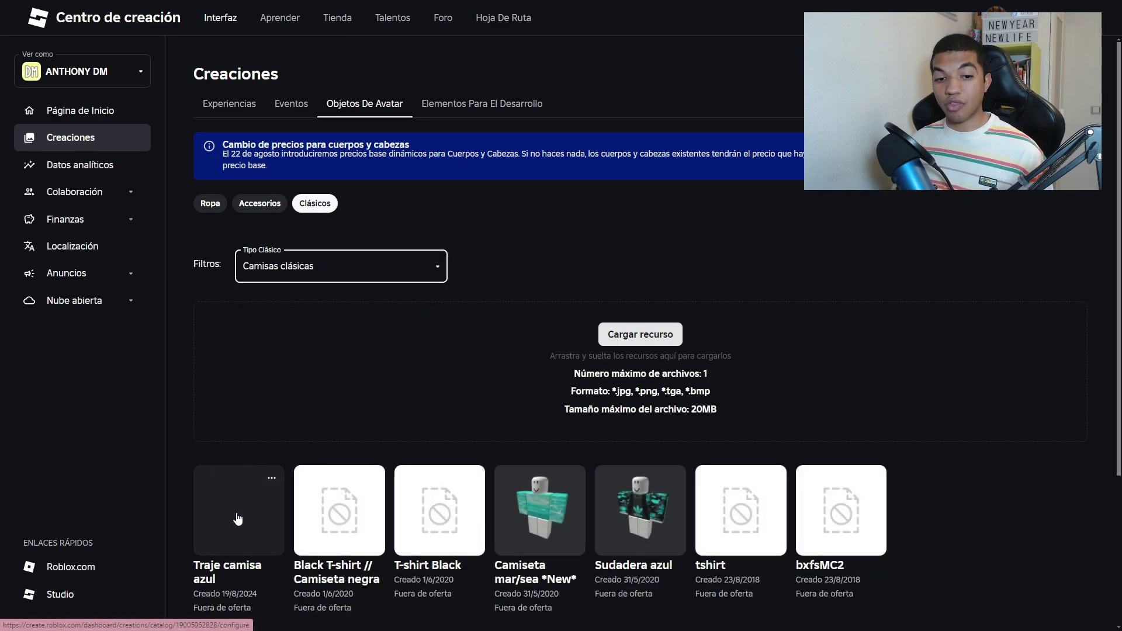
Step: Open the configuration of the "Traje camisa azul" shirt and put it on sale at a price of 5 Robux
scroll(261, 480, "down", 1)
left_click(240, 471)
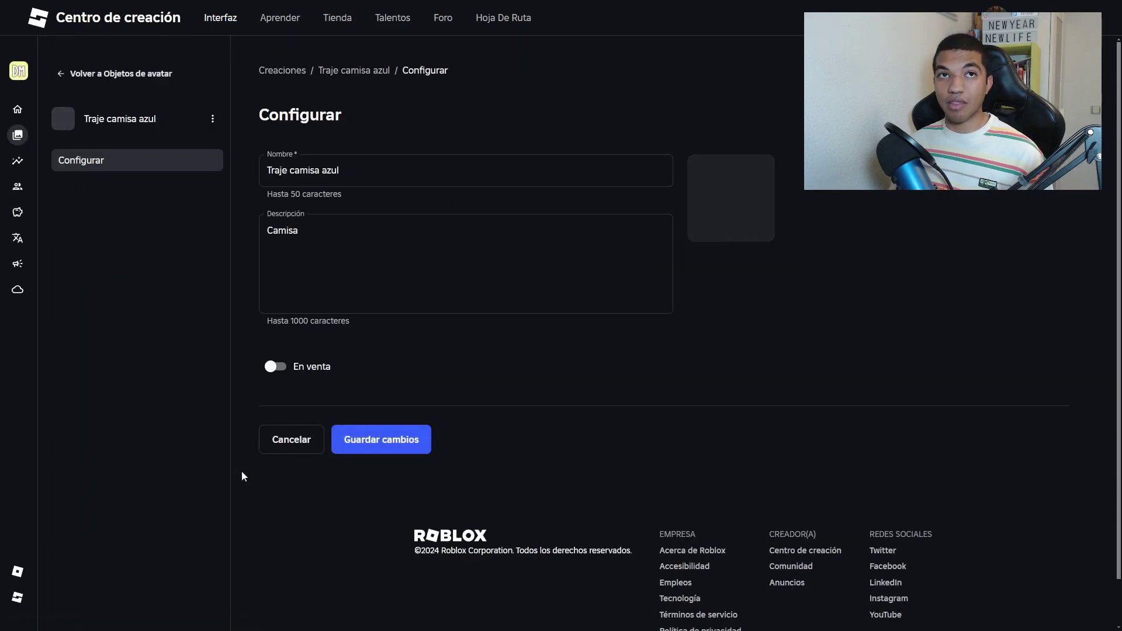
left_click(276, 366)
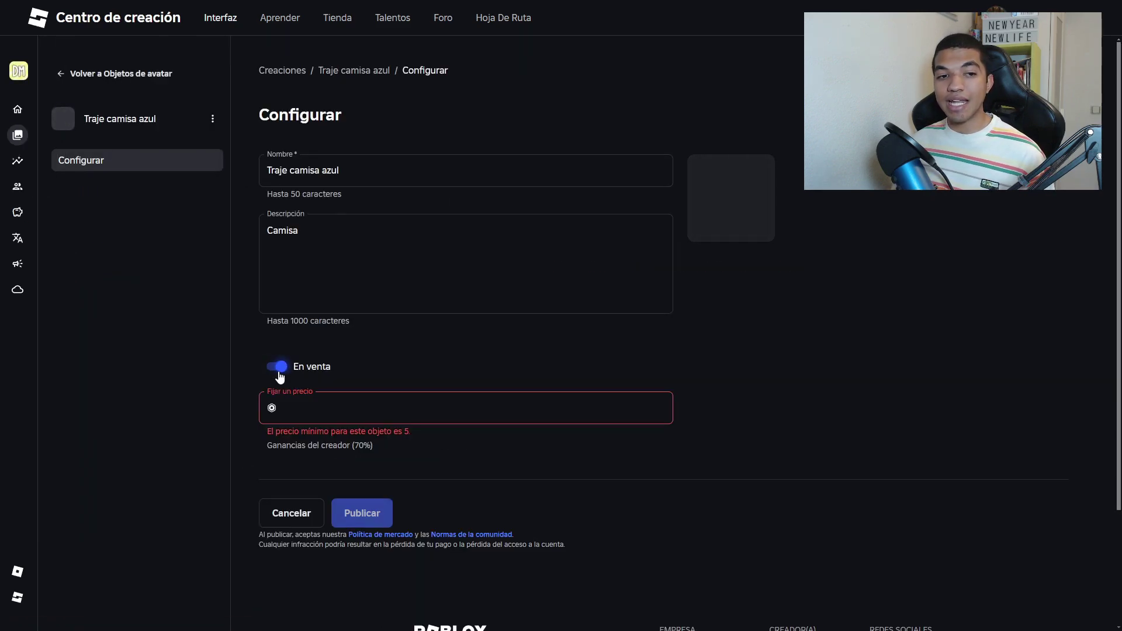
left_click(330, 404)
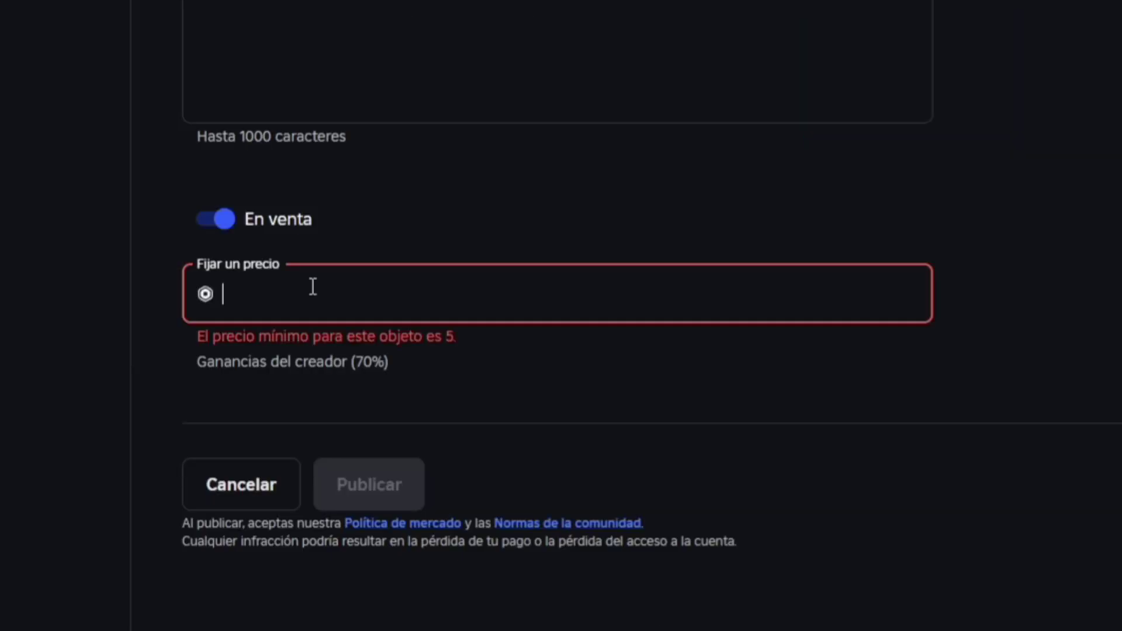
type("5")
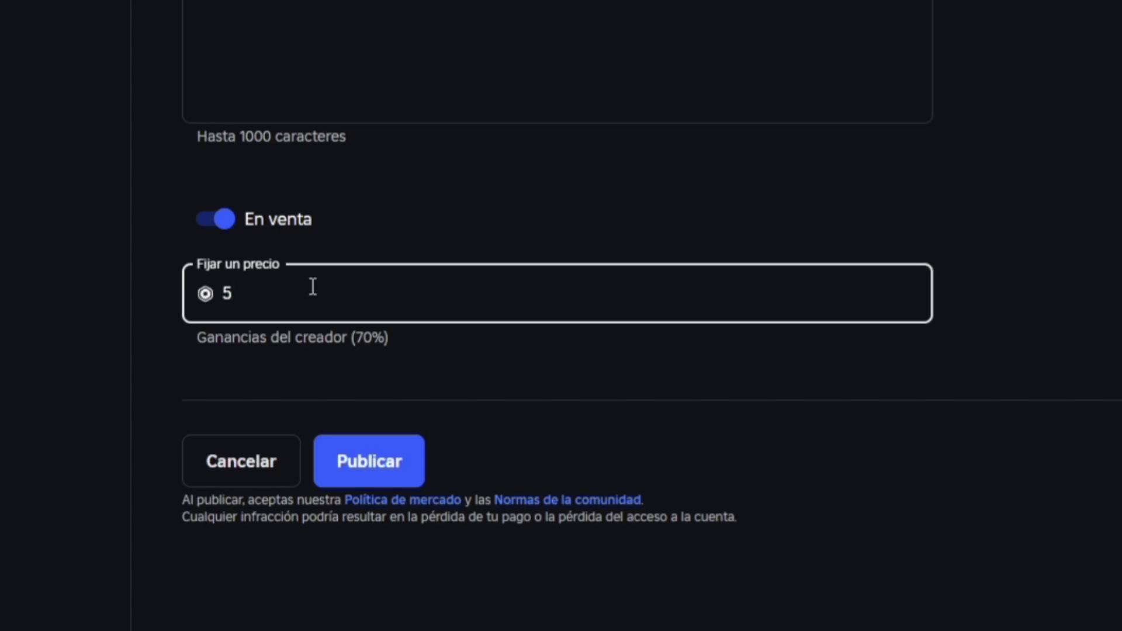
left_click_drag(435, 339, 271, 315)
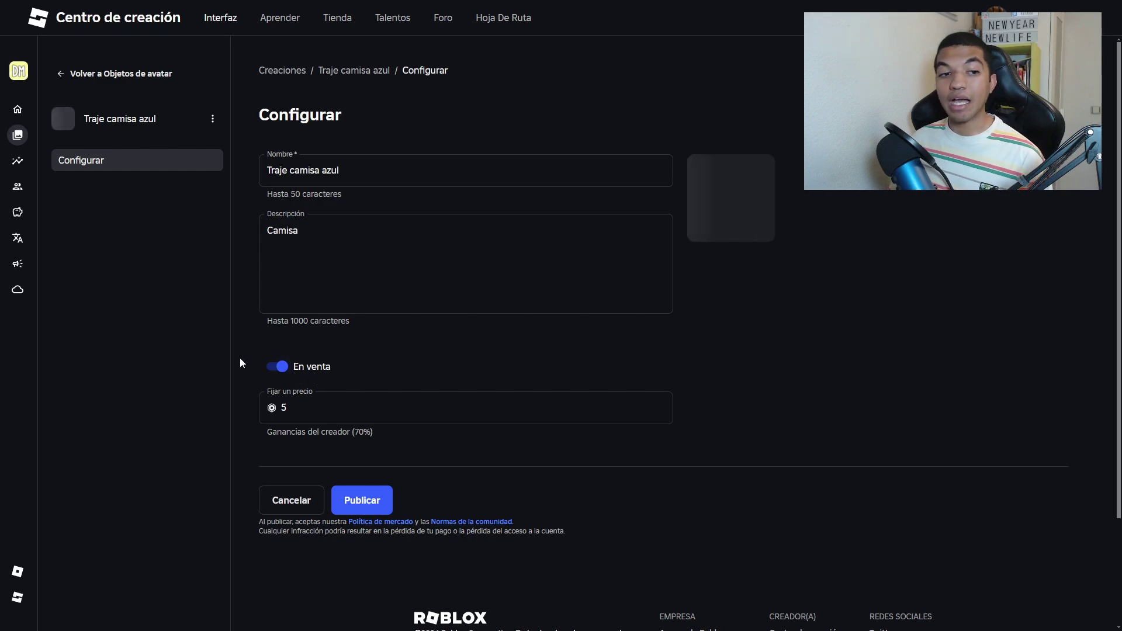
left_click(385, 499)
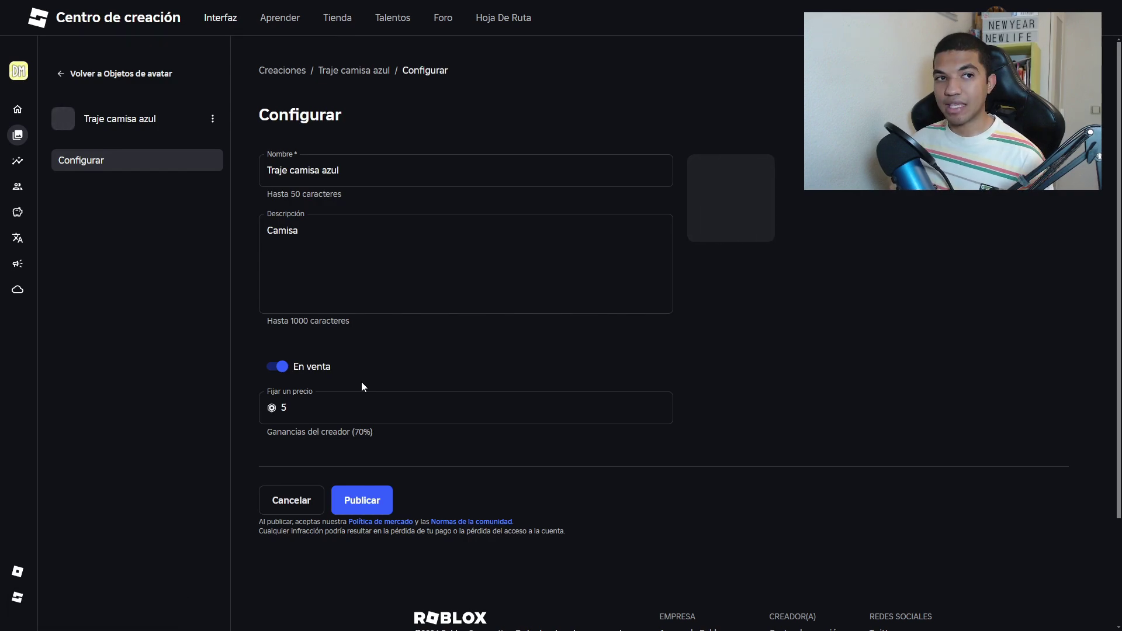
Step: Go to the main Roblox site and view the group's store to look over its clothing items
mouse_move(53, 538)
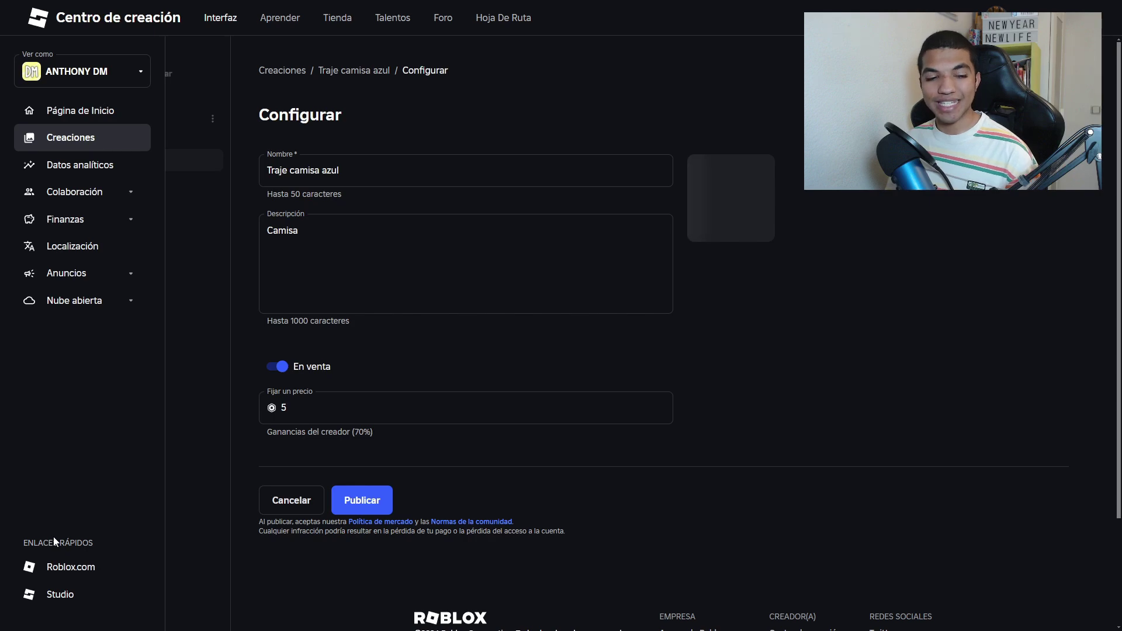
left_click(73, 575)
left_click(47, 205)
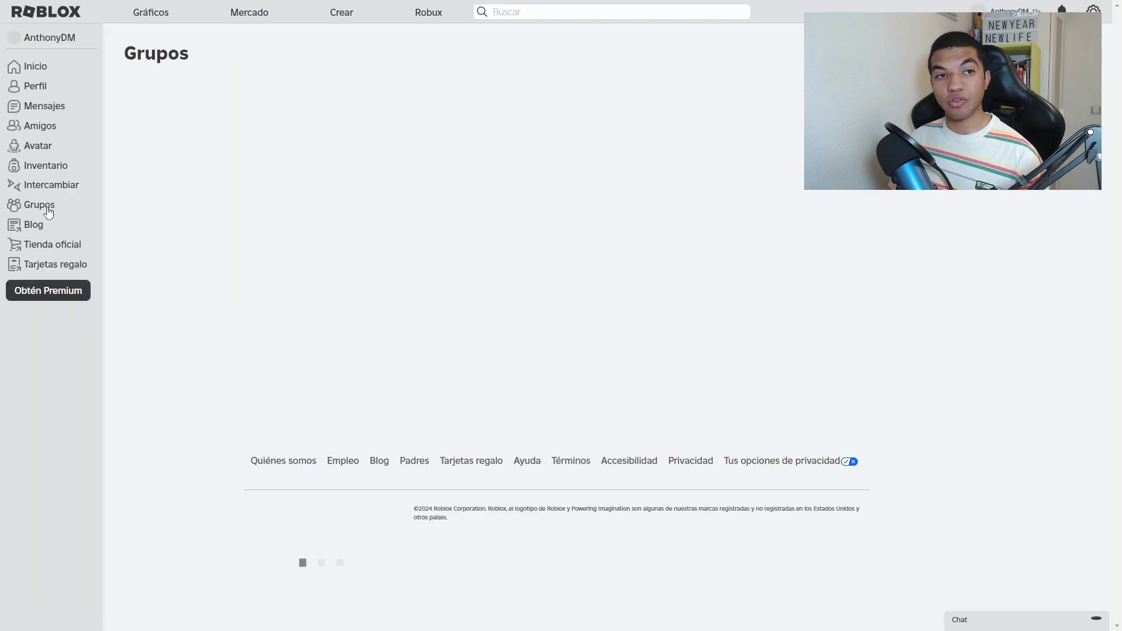
left_click(725, 193)
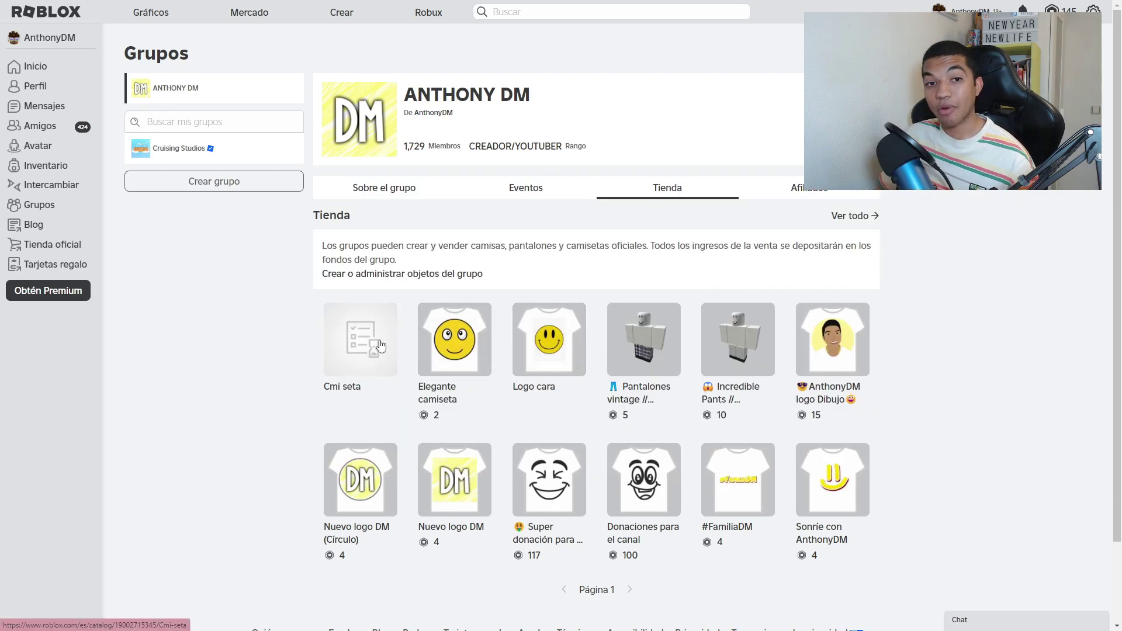
Step: Equip "Traje camisa azul" on the avatar from the classic shirts in the avatar editor
left_click(42, 153)
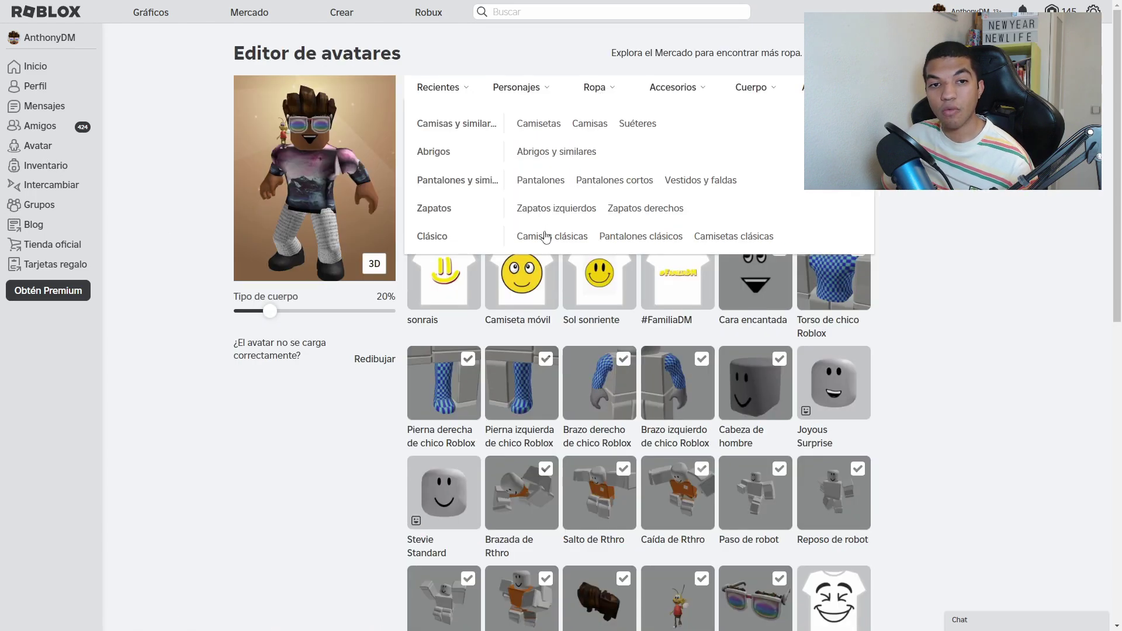
left_click(545, 237)
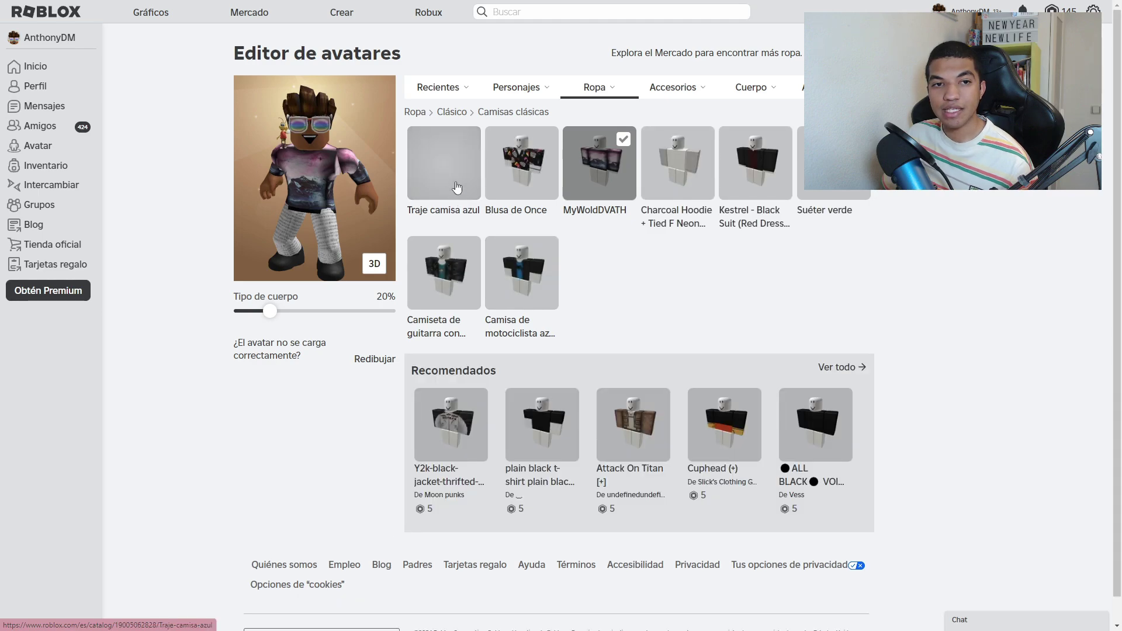
left_click(454, 181)
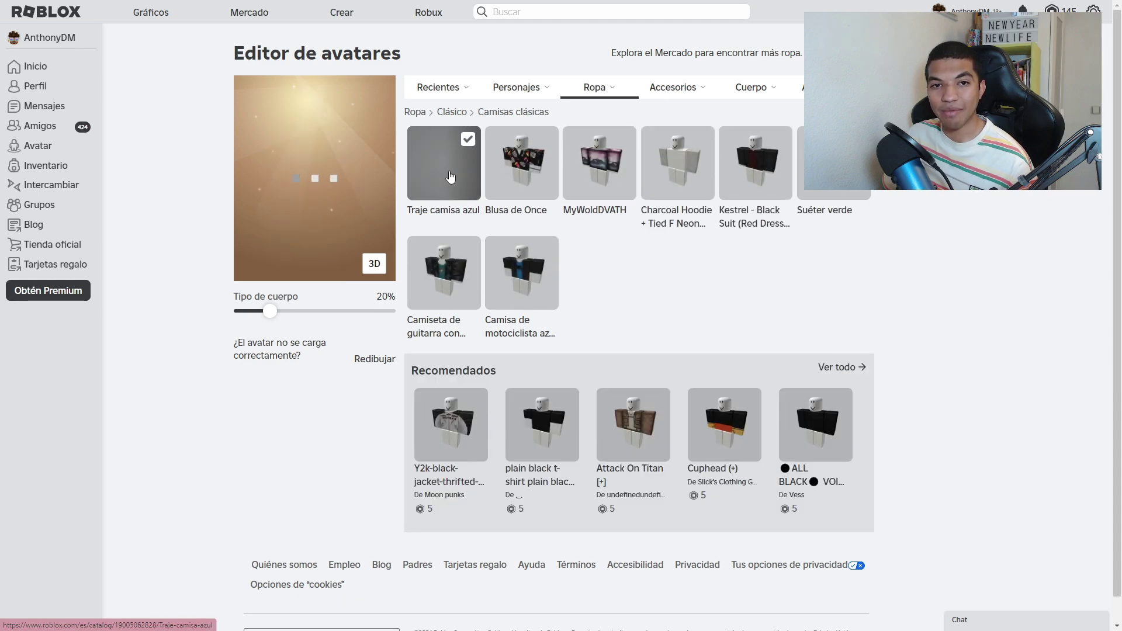
Step: Preview the avatar in 3D and rotate it to inspect the suit shirt from the side and back
left_click(376, 264)
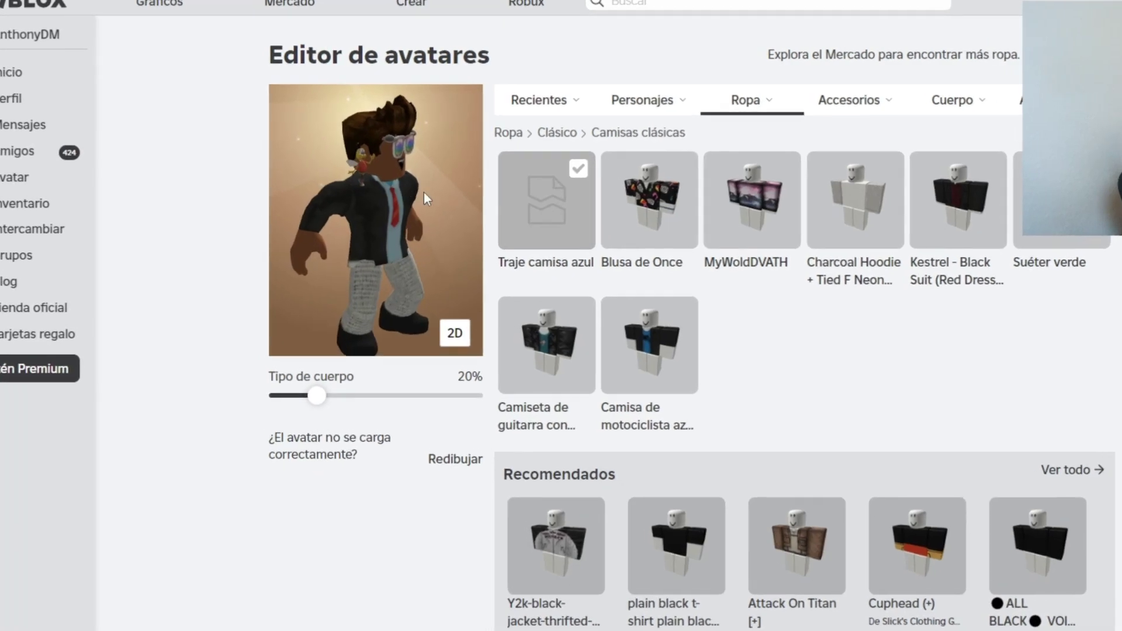
left_click_drag(295, 217, 352, 245)
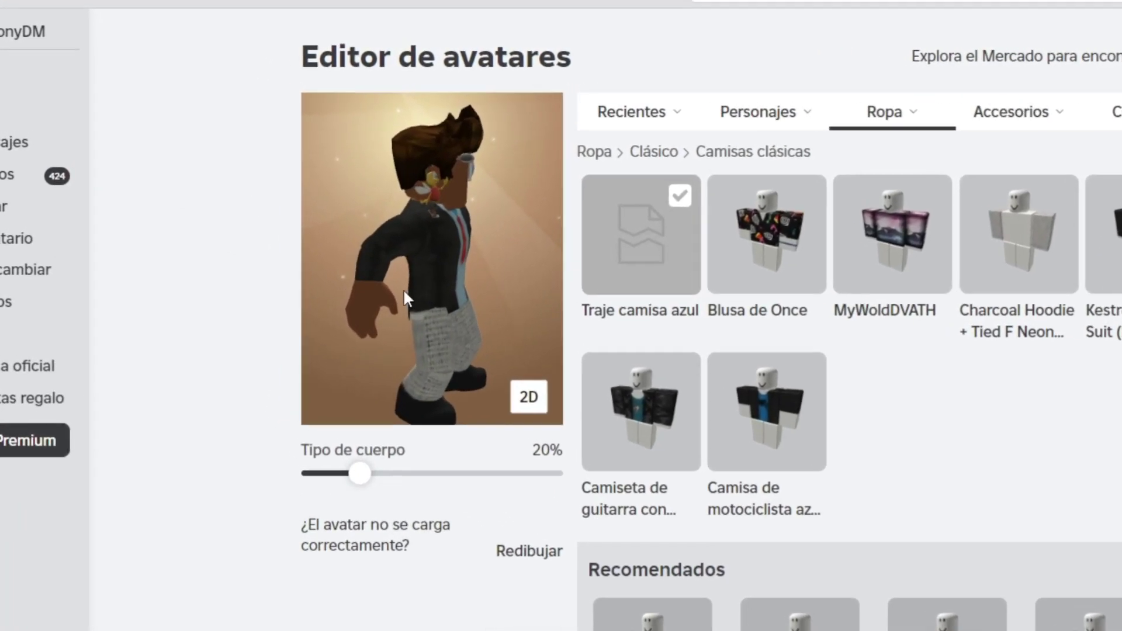
left_click_drag(408, 297, 455, 330)
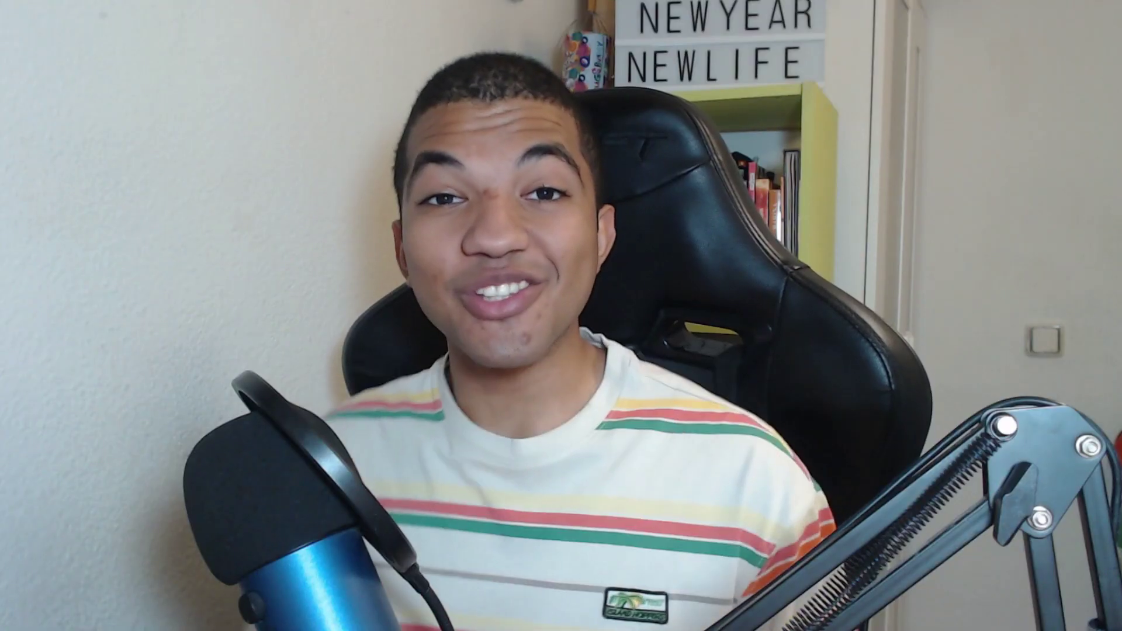